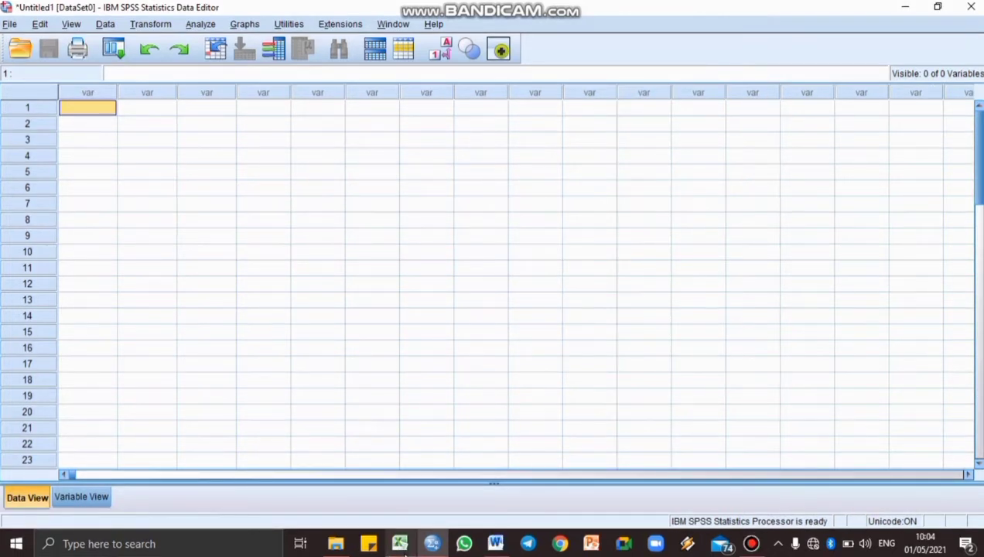
Switch to the Excel workbook and copy the Y and X data values in C5:D19 of the Soal No.3 sheet
mouse_move(405, 550)
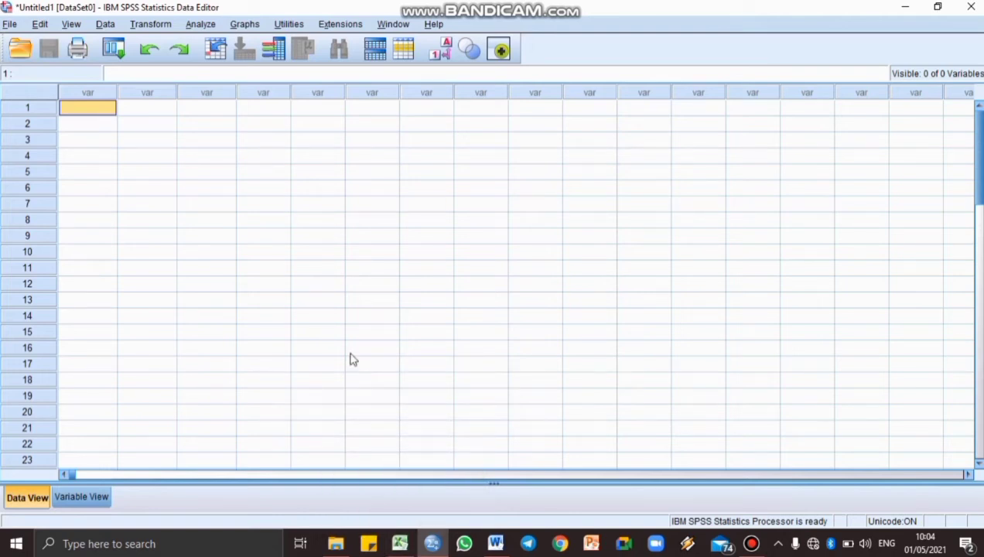
click(405, 545)
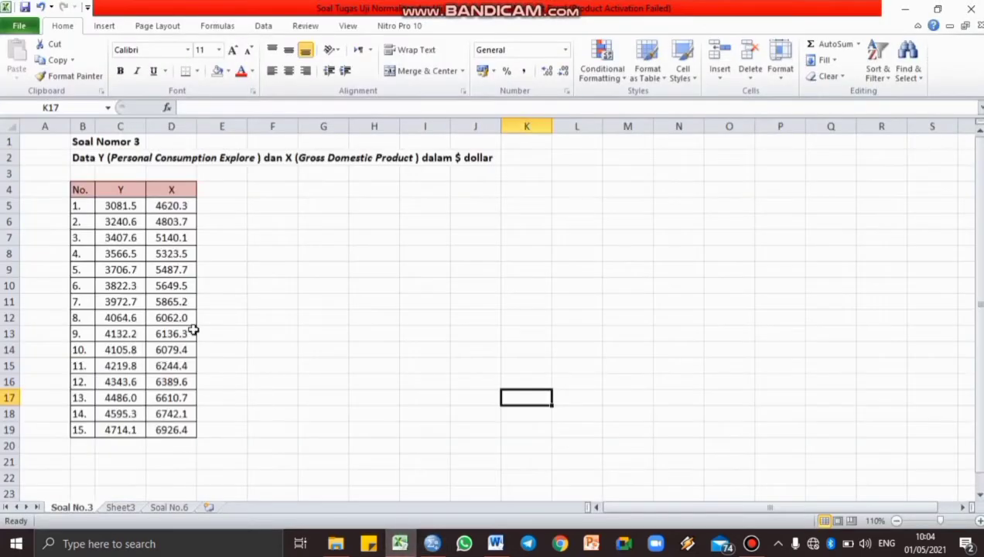
click(110, 209)
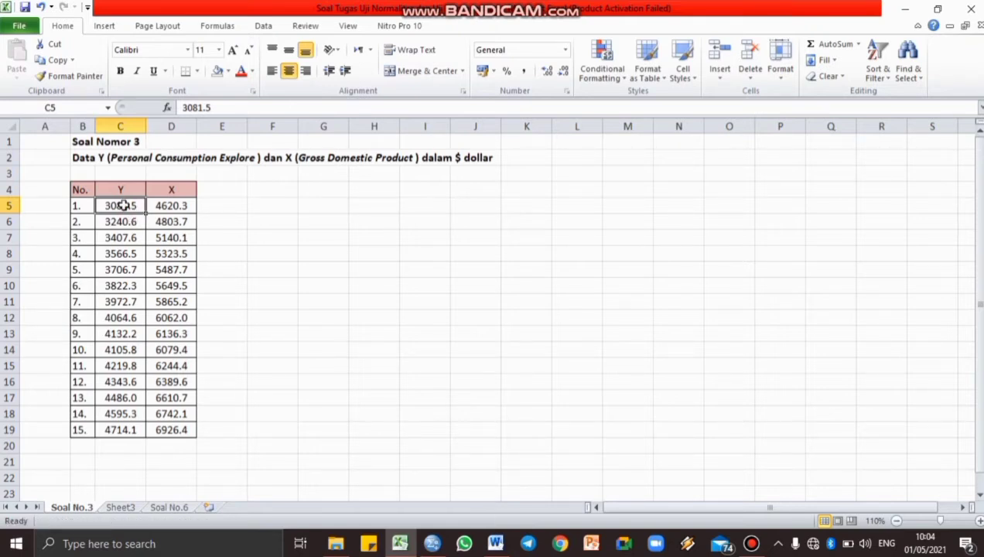
drag(124, 206, 190, 432)
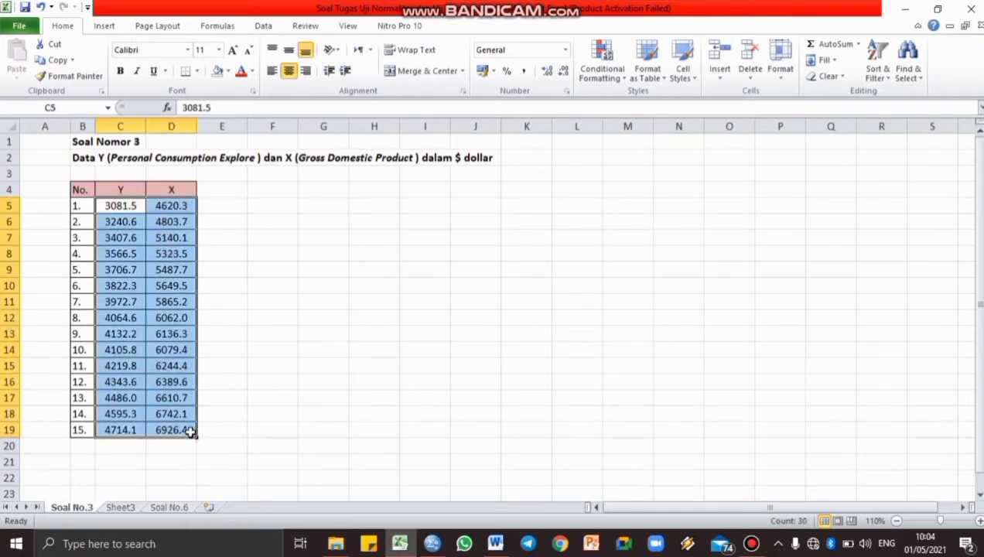
key(ctrl+c)
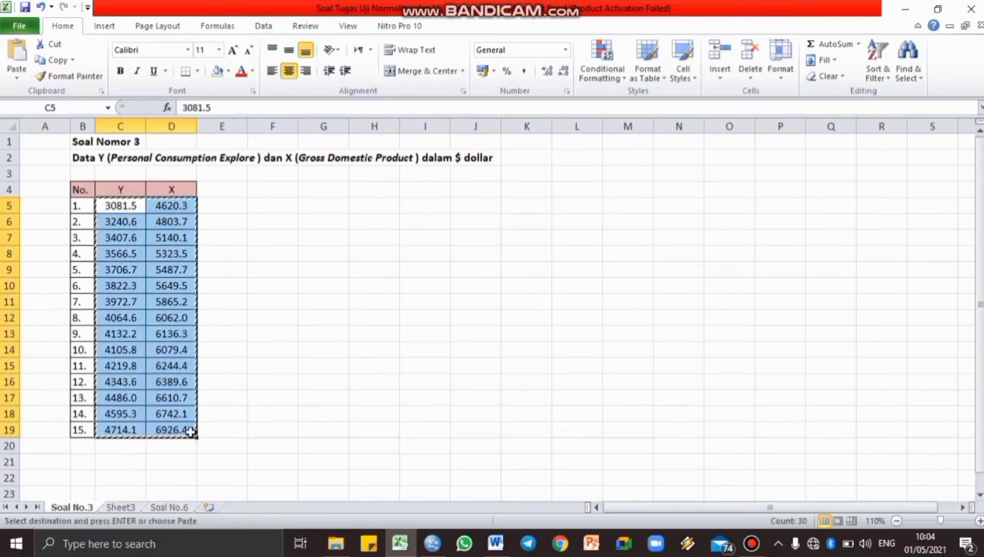
right_click(157, 378)
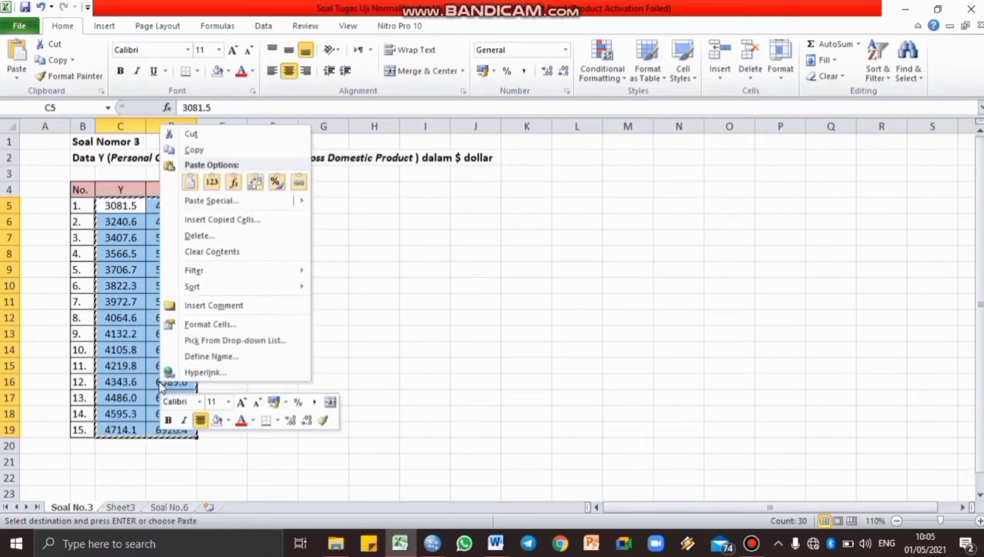
click(187, 149)
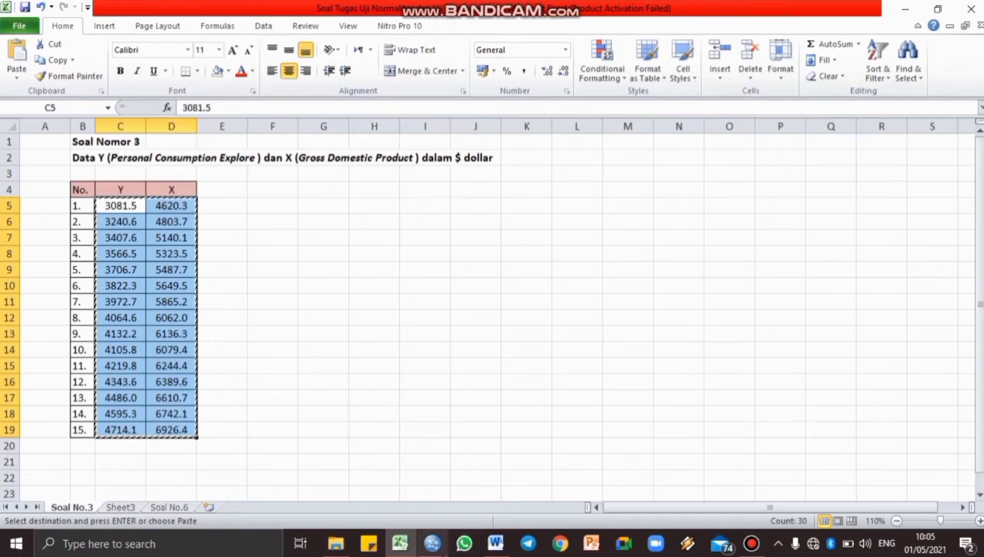
Switch to the SPSS Data Editor and paste the copied values starting at row 1 of the first column
click(431, 544)
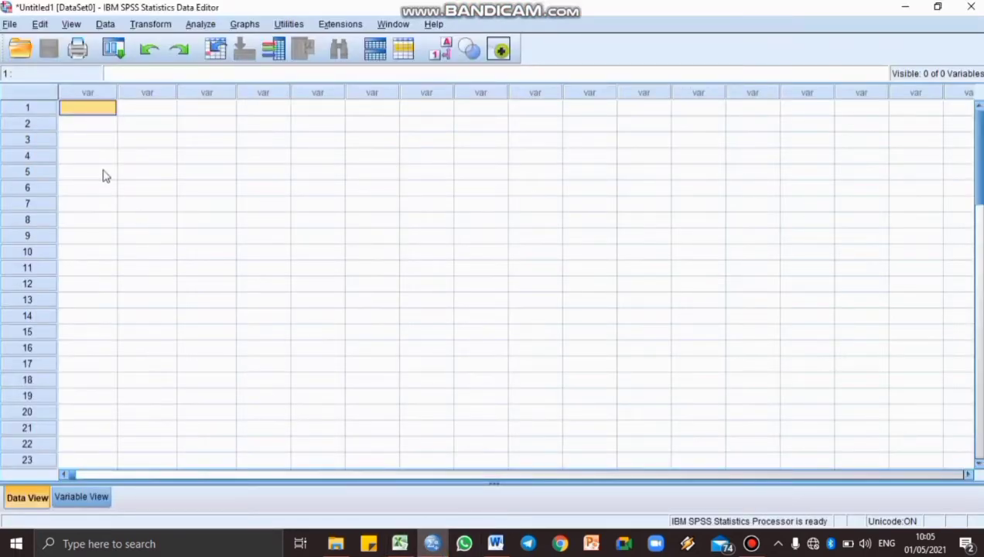
right_click(79, 112)
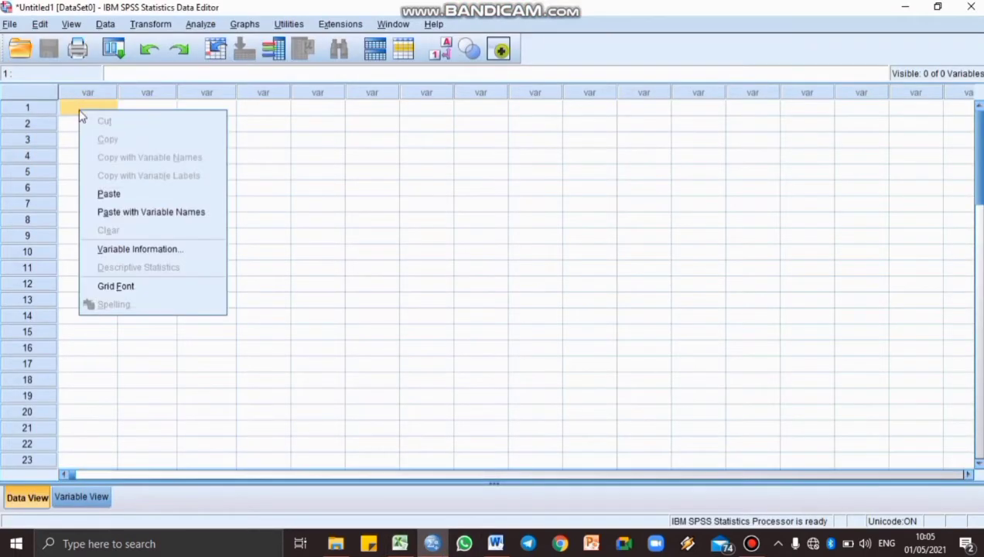
click(128, 194)
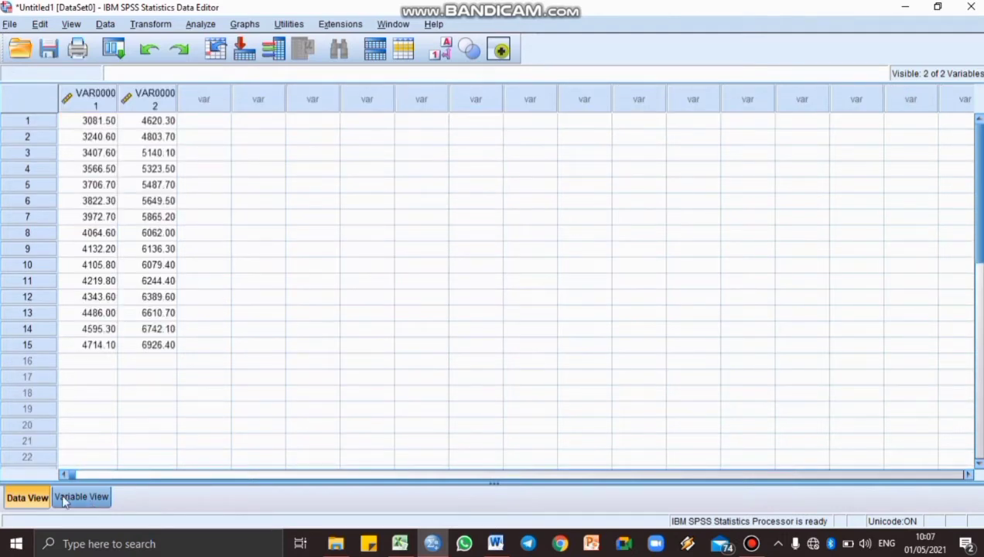
Rename the first variable as Y and the second variable as X
click(81, 497)
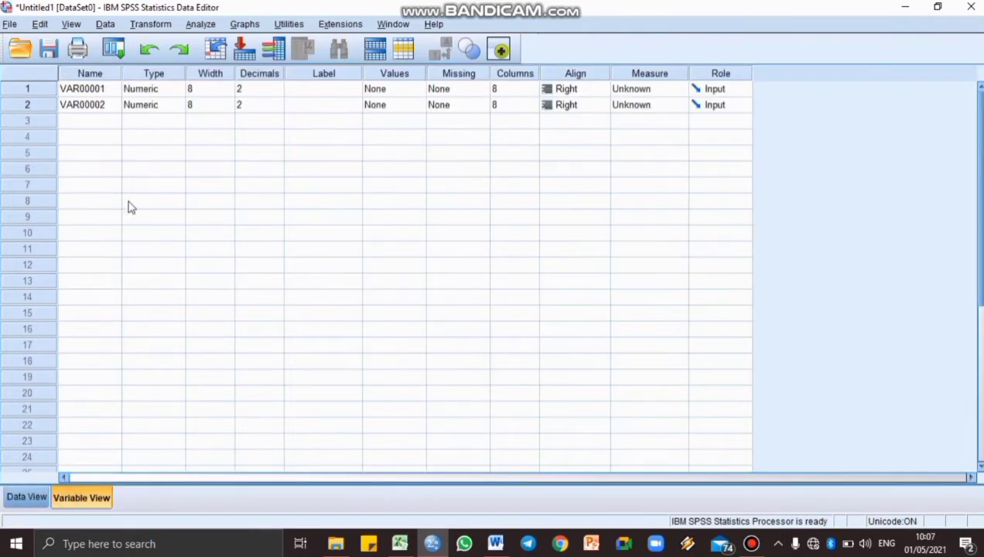
click(102, 92)
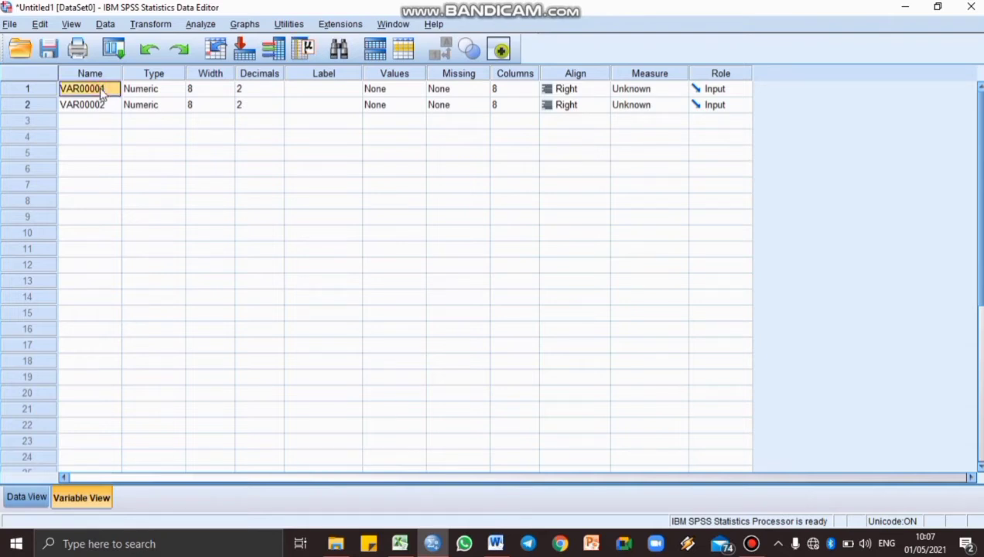
text(Y)
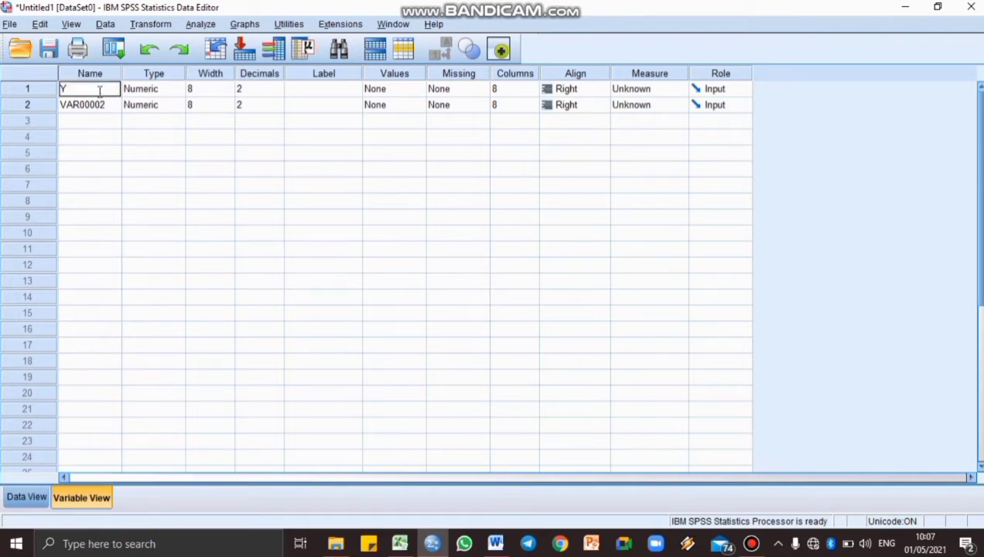
click(105, 109)
text(X)
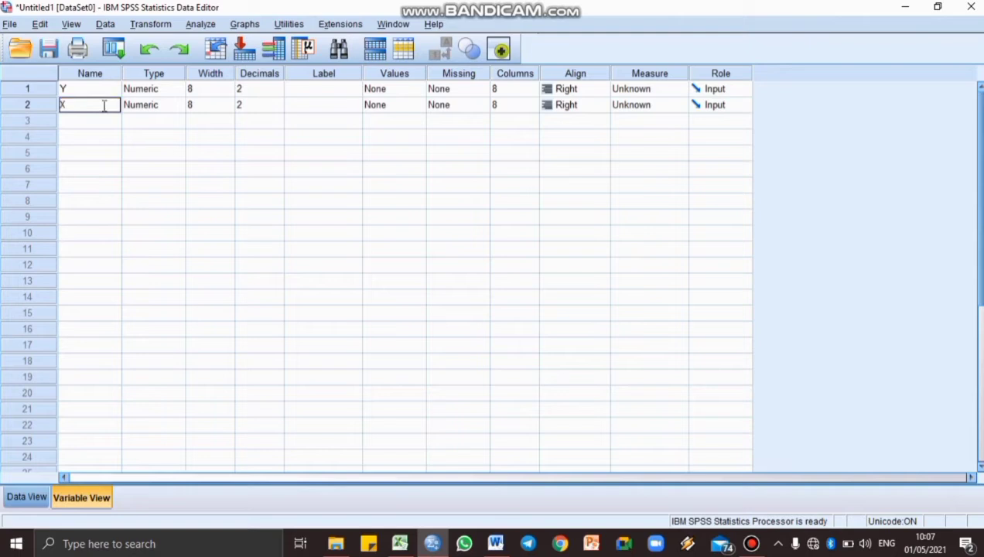
Set the number of decimals to 1 for both variables Y and X
click(276, 90)
click(277, 92)
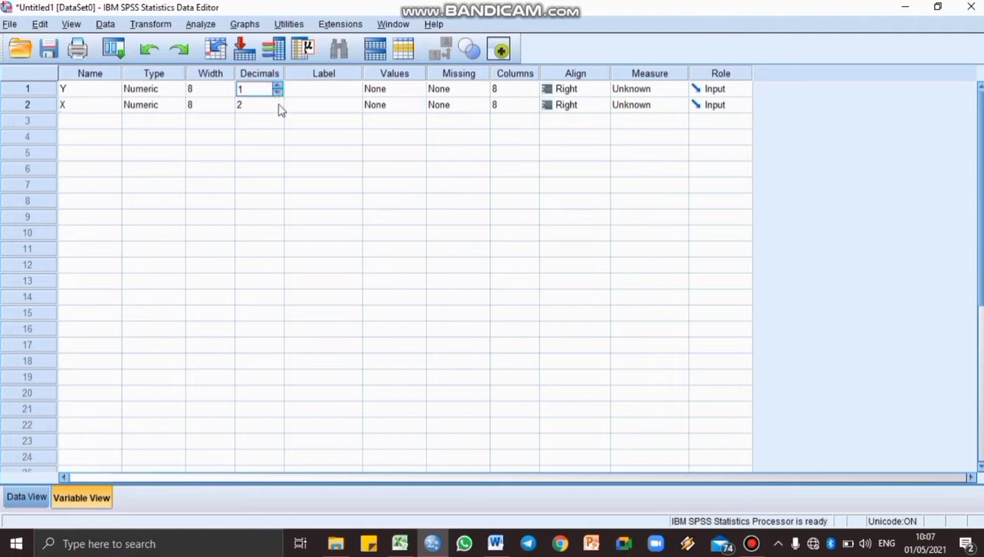
click(276, 106)
click(277, 107)
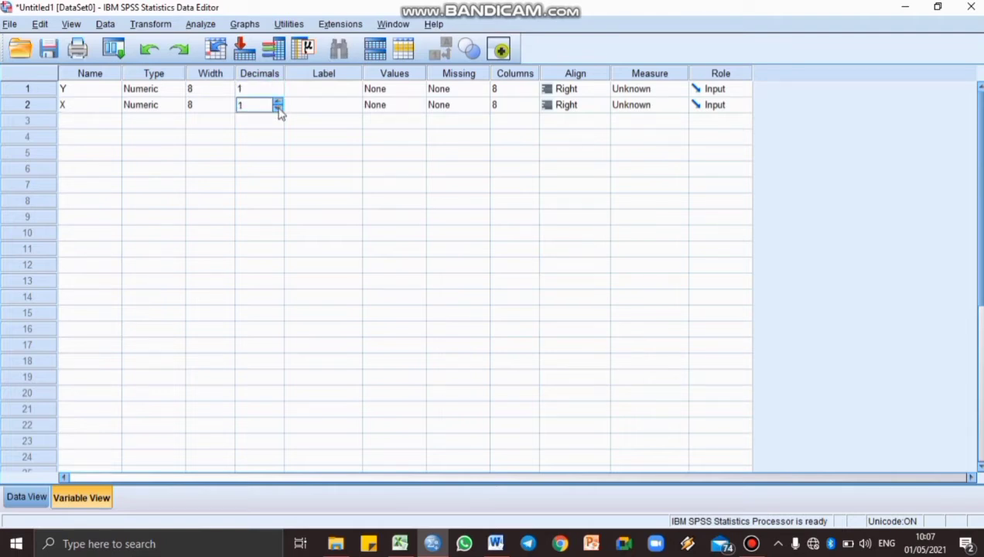
Label variable Y "Personal Consumption Explore" and variable X "Gross Domestic Product"
click(315, 92)
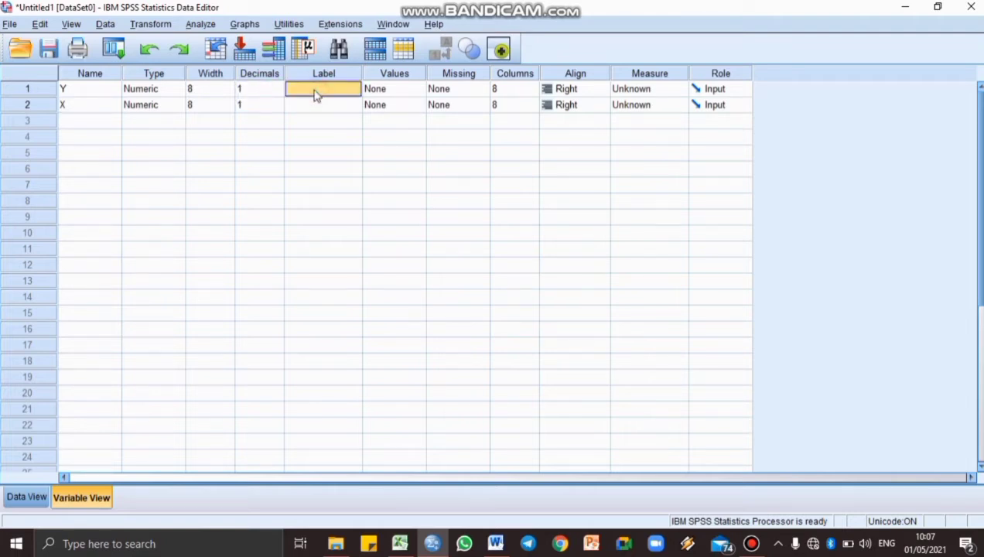
text(Pers)
text(onal)
text( Consumption)
text( Exp)
text(lore)
click(314, 105)
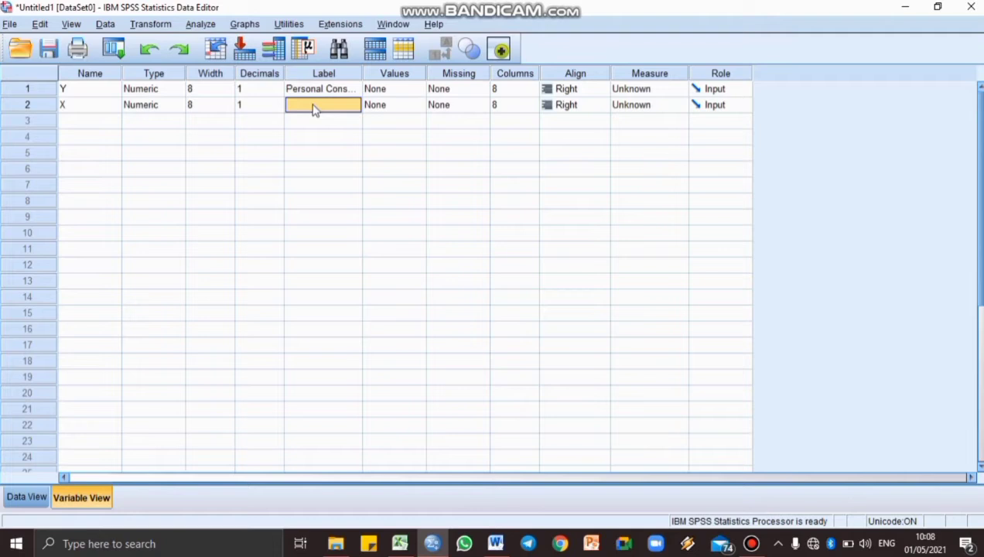
text(Gross D)
text(omes)
text(tic P)
text(roduct)
Set up a linear regression with Personal Consumption Explore as the dependent and Gross Domestic Product as the independent variable
click(29, 497)
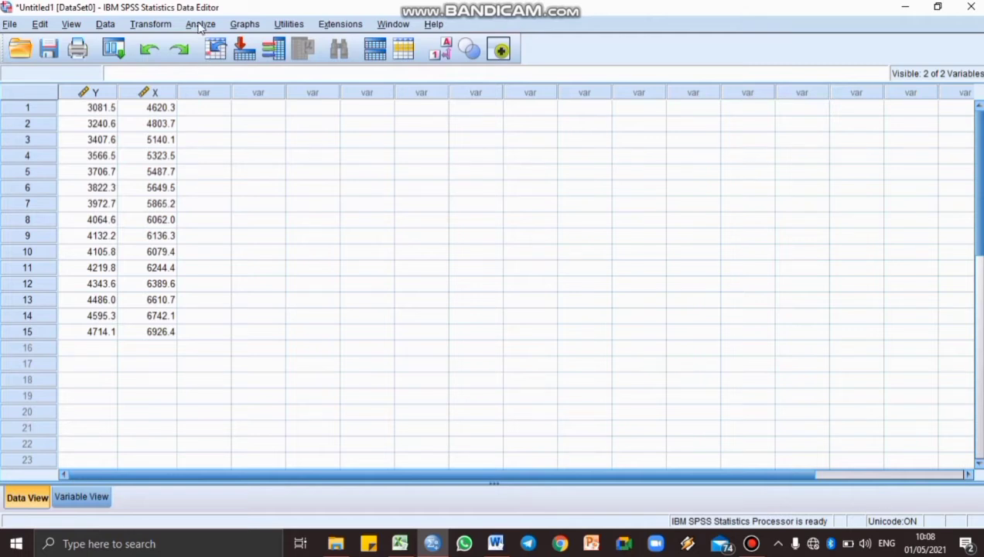
click(200, 24)
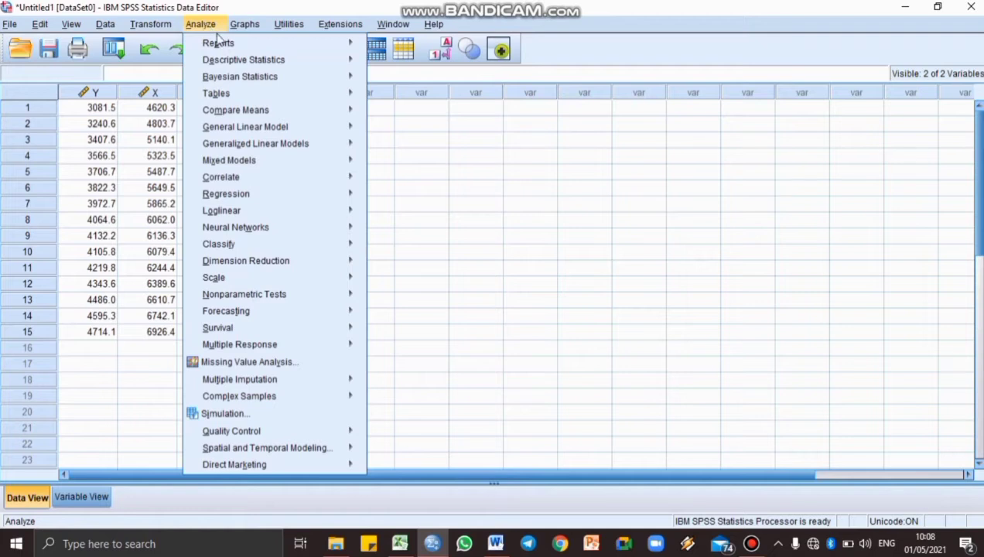
mouse_move(268, 109)
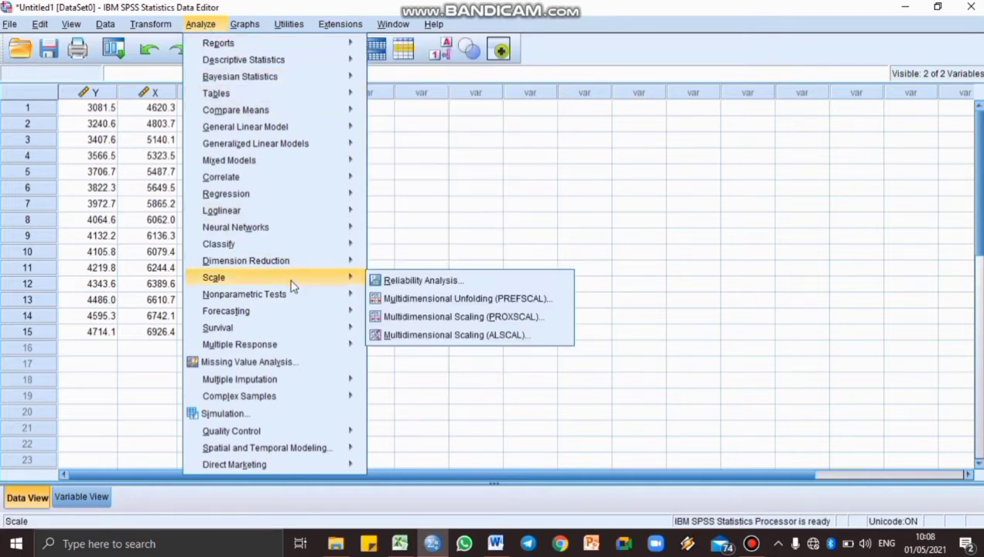
mouse_move(280, 193)
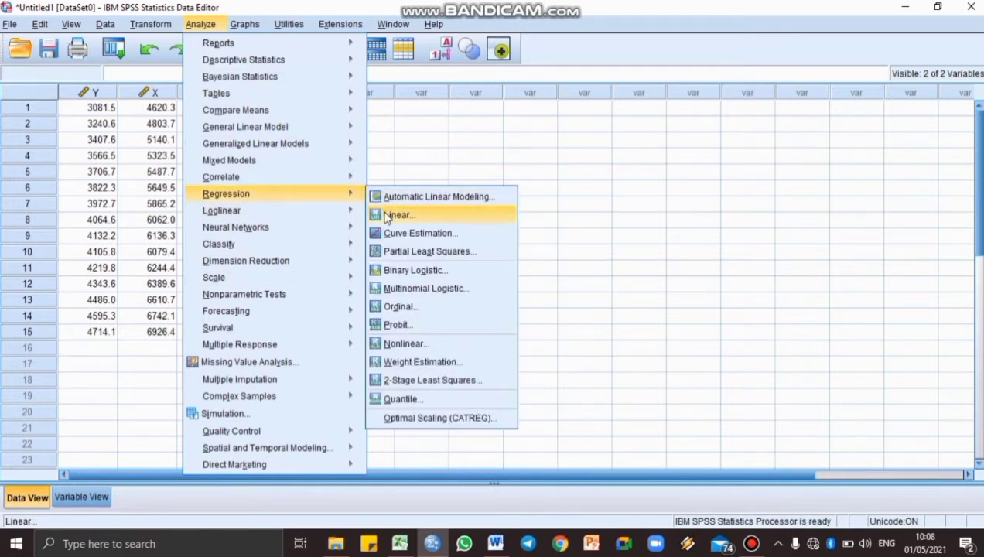
click(396, 215)
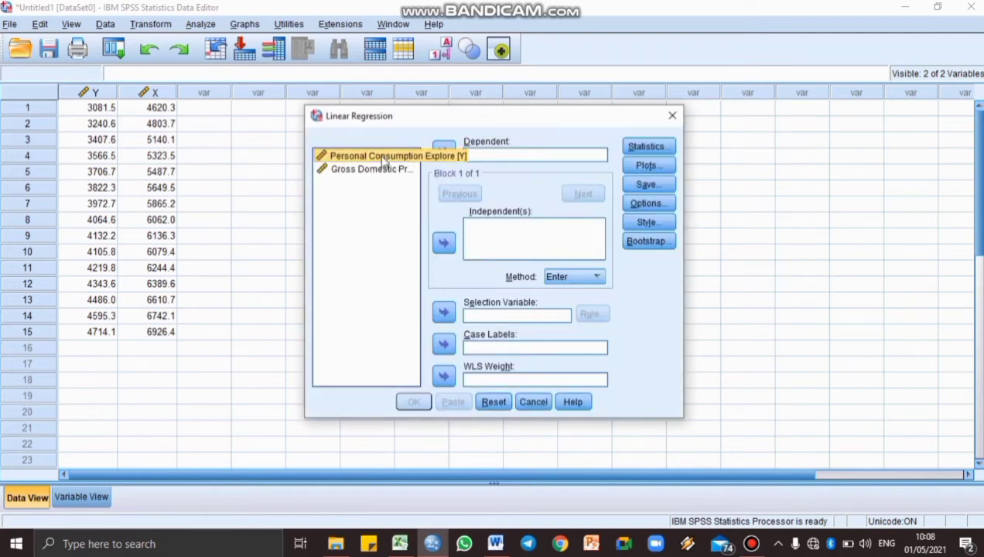
click(443, 151)
click(387, 159)
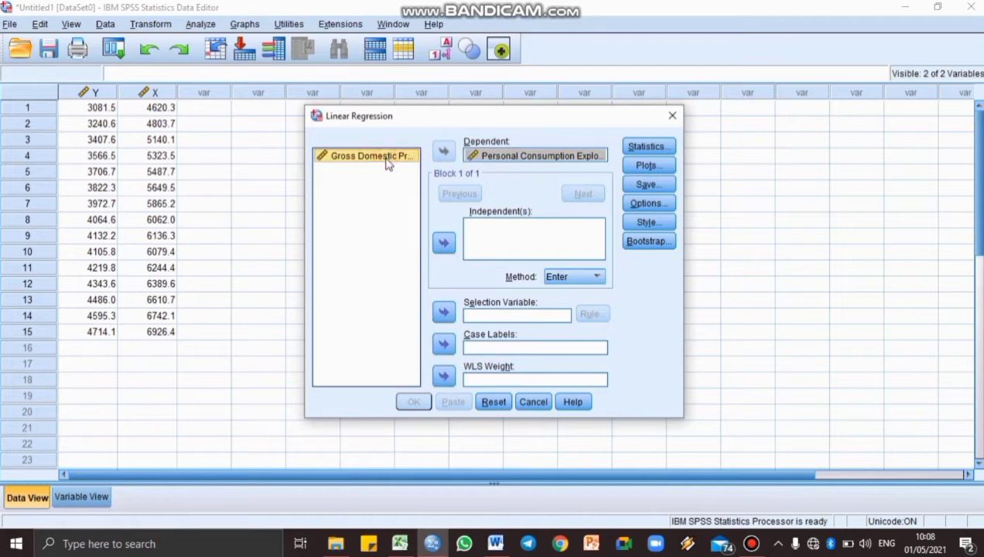
click(444, 244)
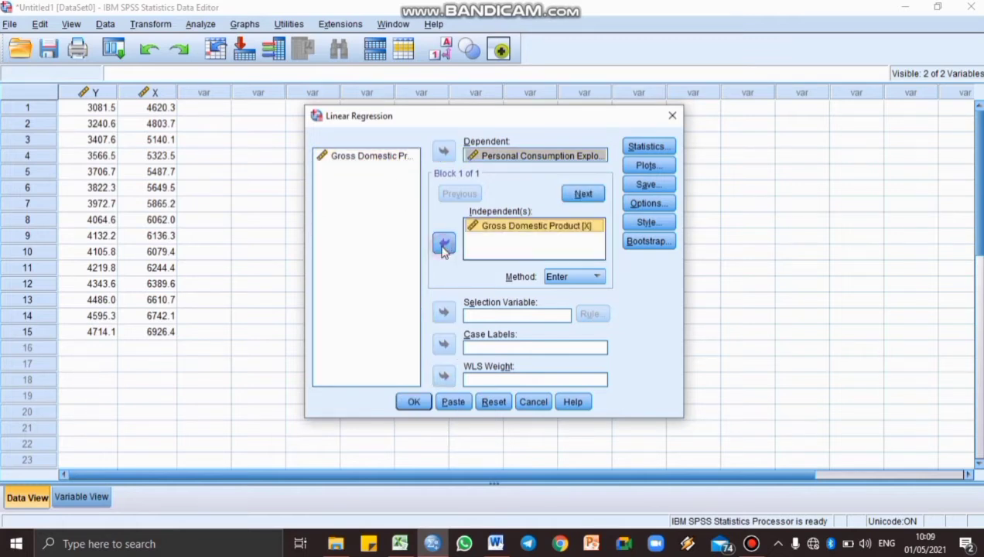
Choose to save the unstandardized residuals and run the linear regression
click(648, 185)
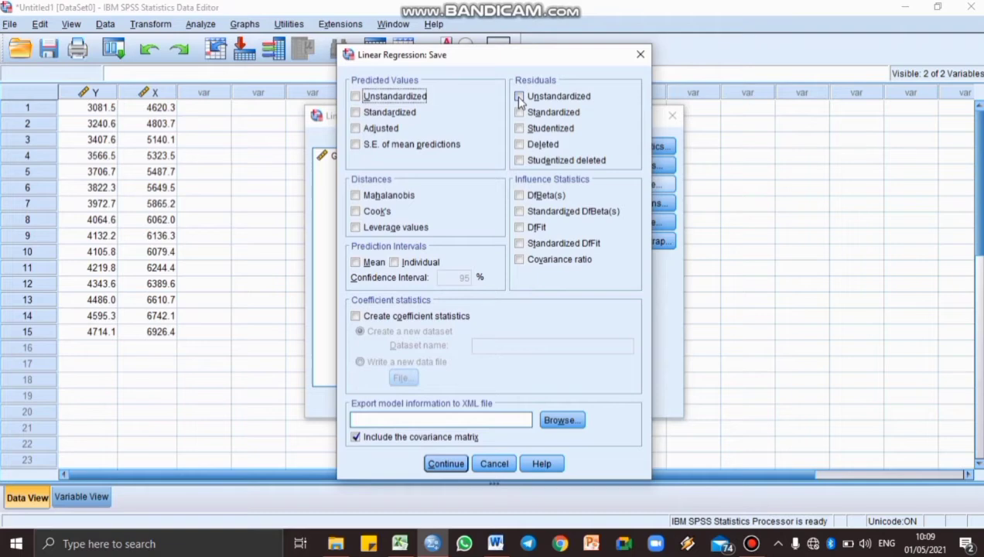
click(519, 98)
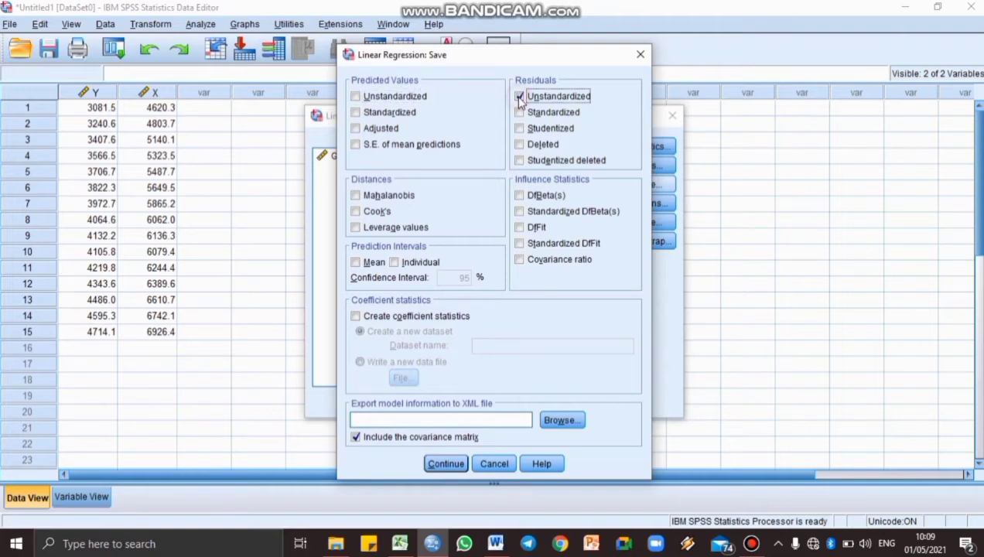
click(447, 469)
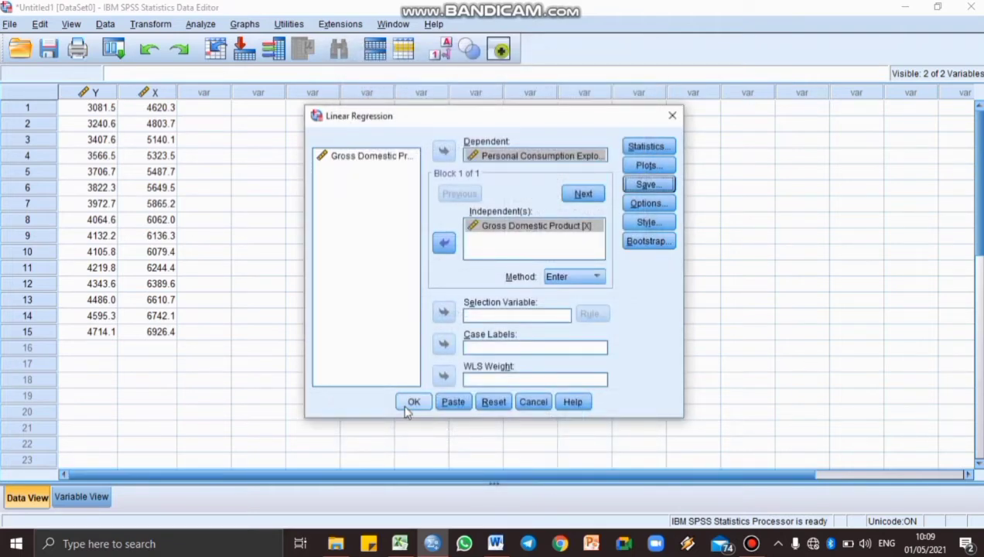
click(410, 404)
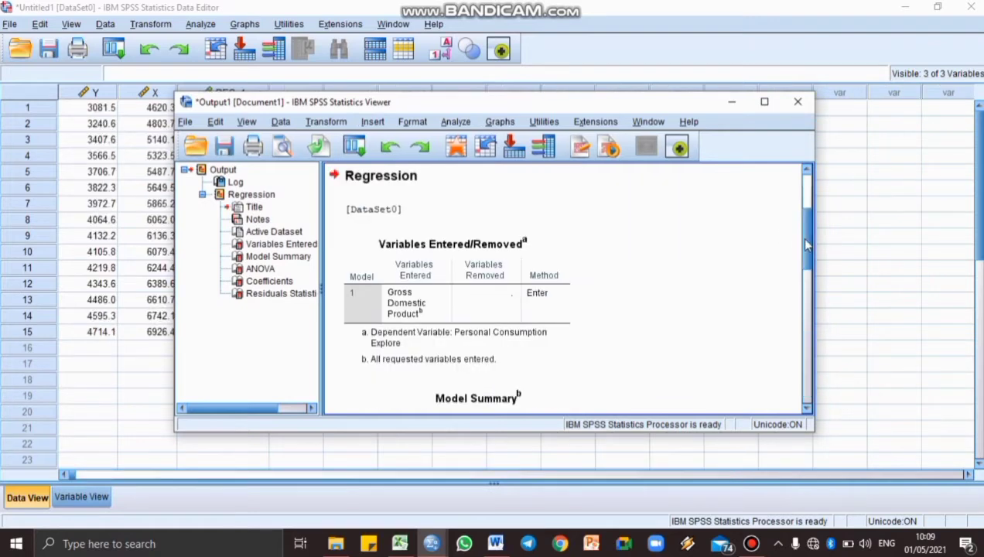
Look over the regression output and close its viewer without saving the contents
drag(806, 243, 803, 267)
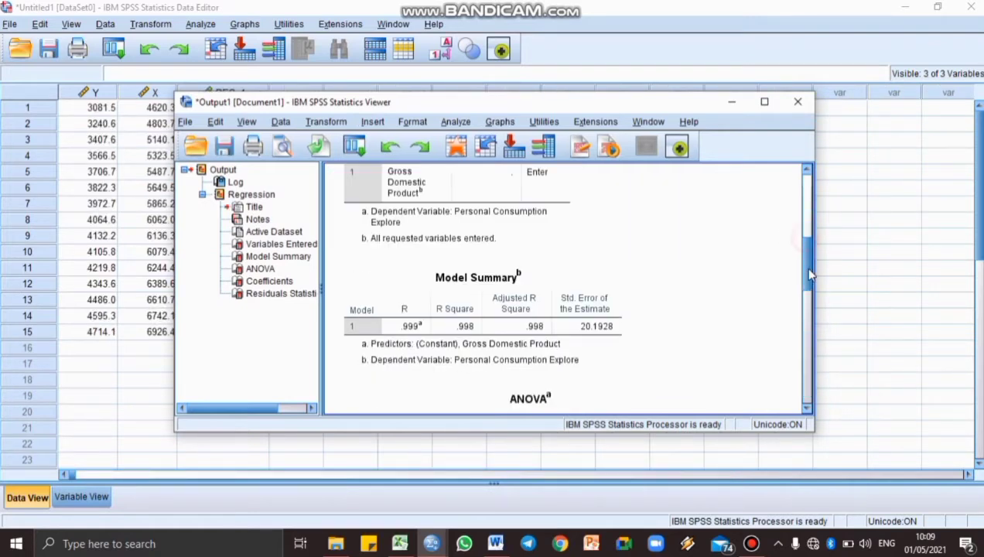
click(794, 102)
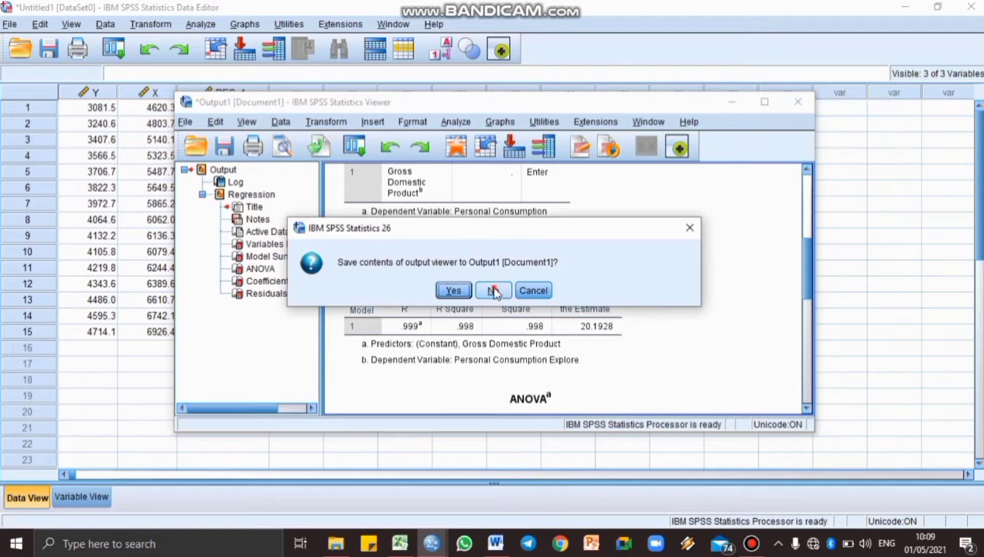
click(494, 291)
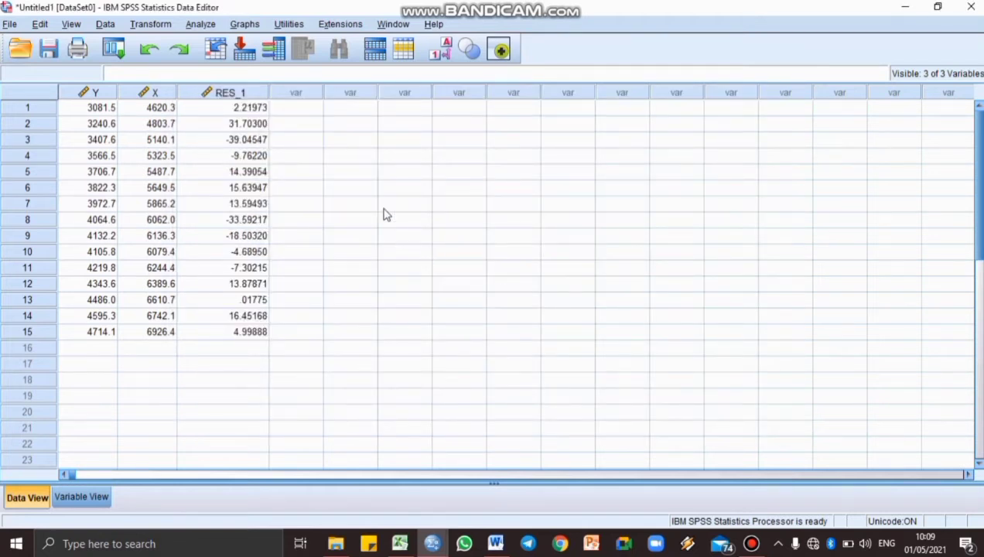
Run a one-sample Kolmogorov-Smirnov test on the unstandardized residual against the normal distribution
click(201, 24)
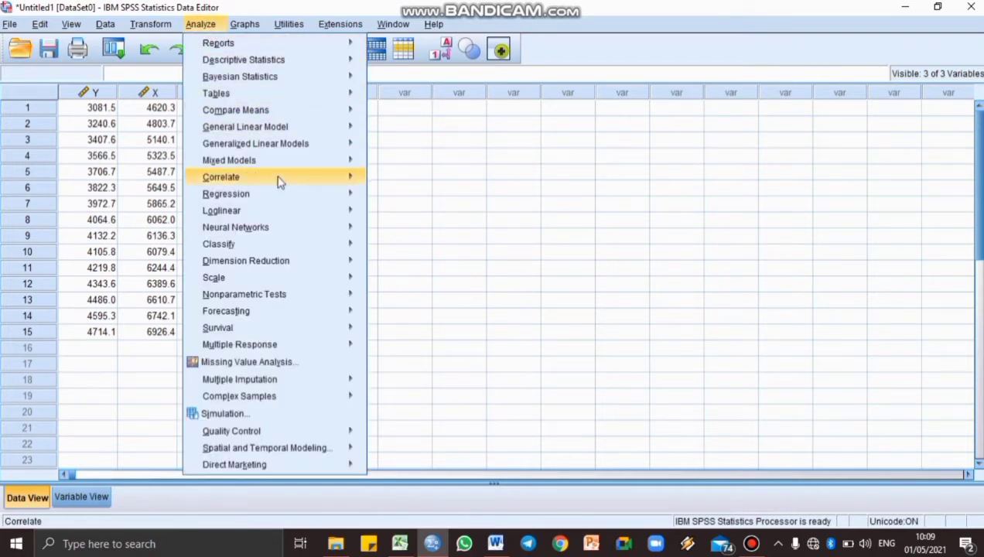
mouse_move(285, 263)
mouse_move(291, 300)
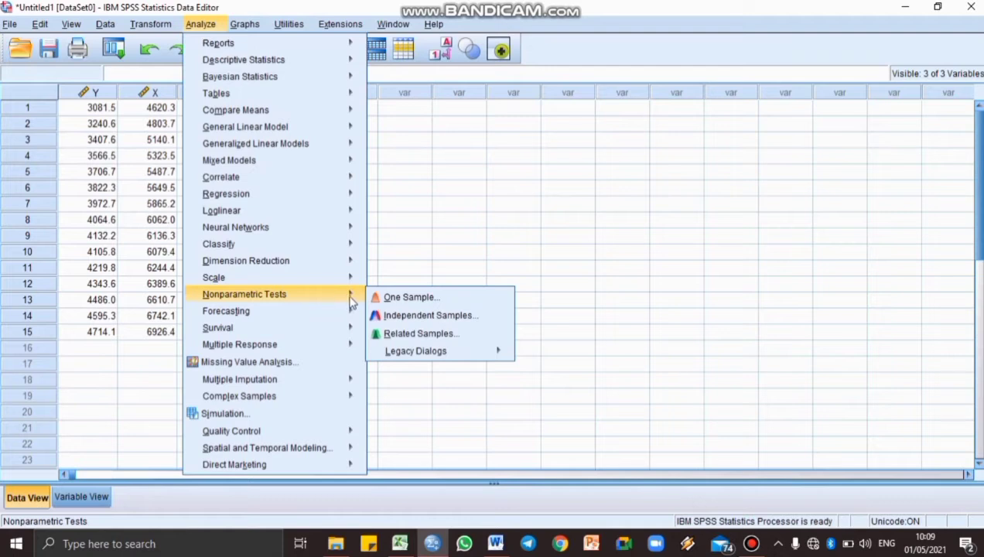
mouse_move(429, 353)
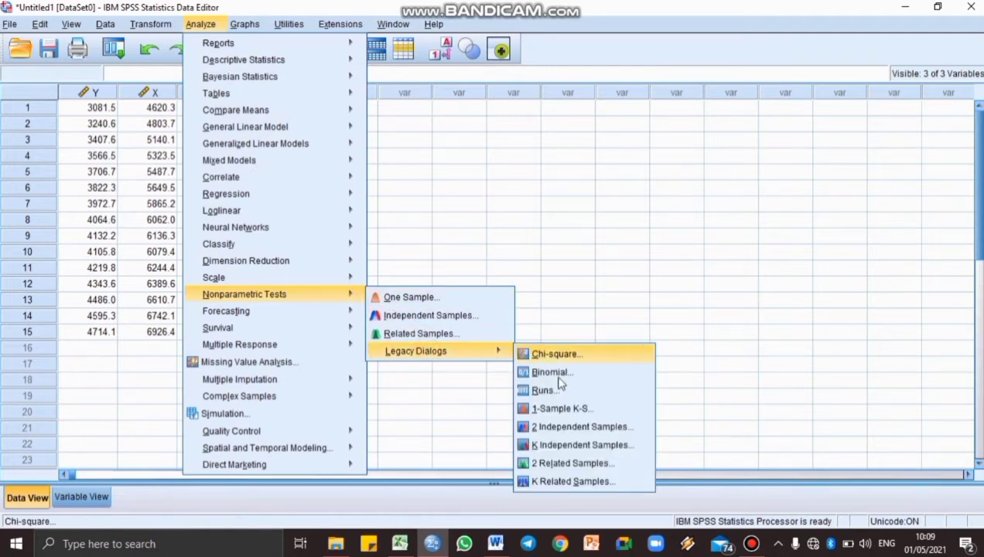
click(567, 414)
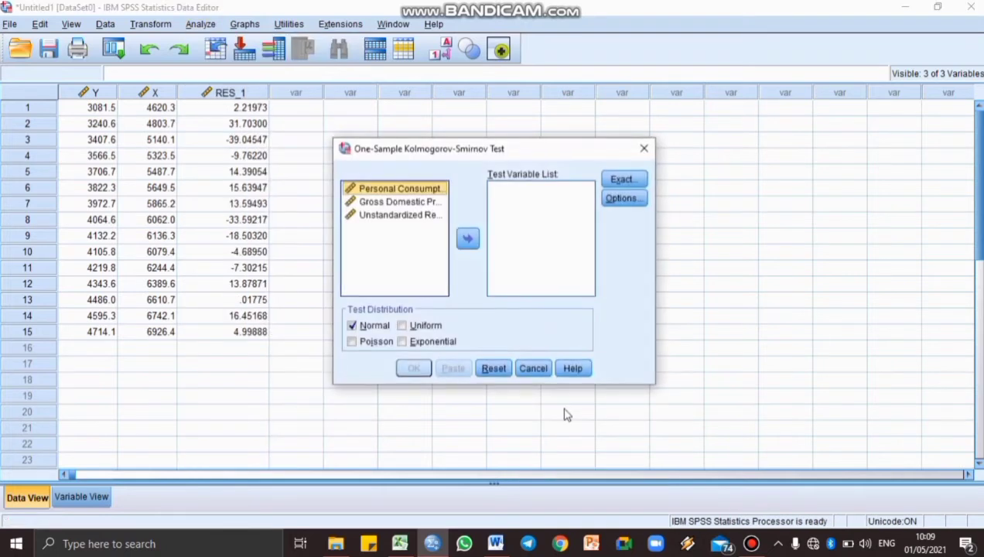
click(393, 215)
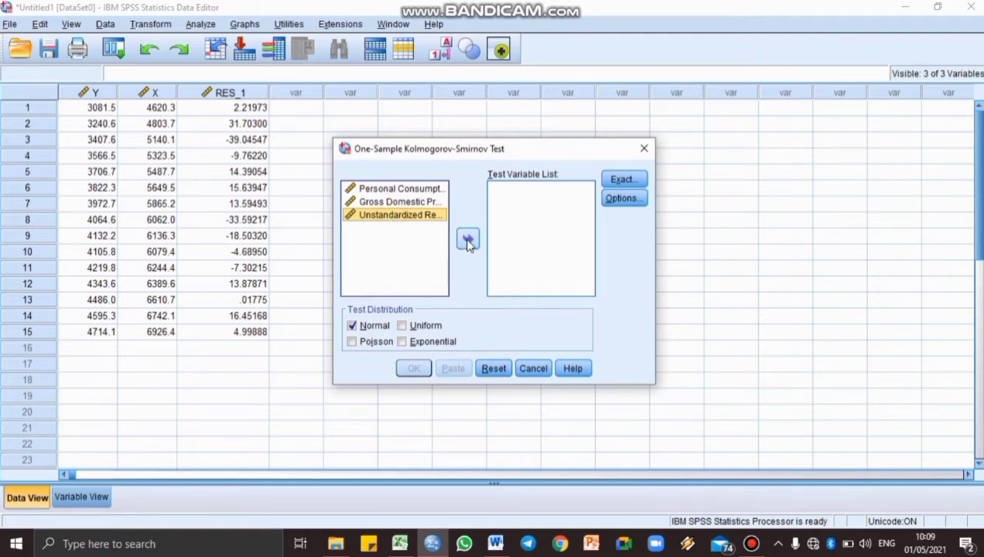
click(467, 240)
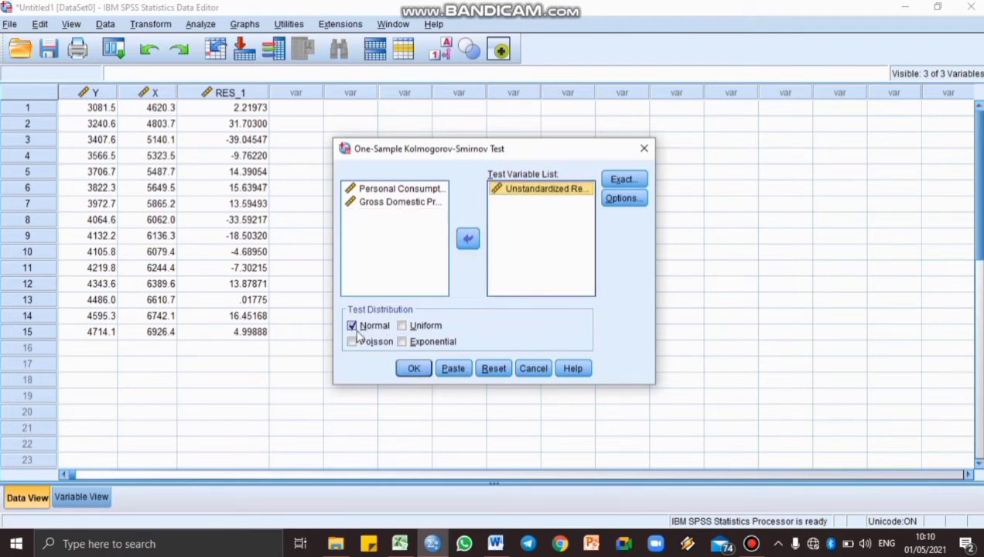
click(411, 369)
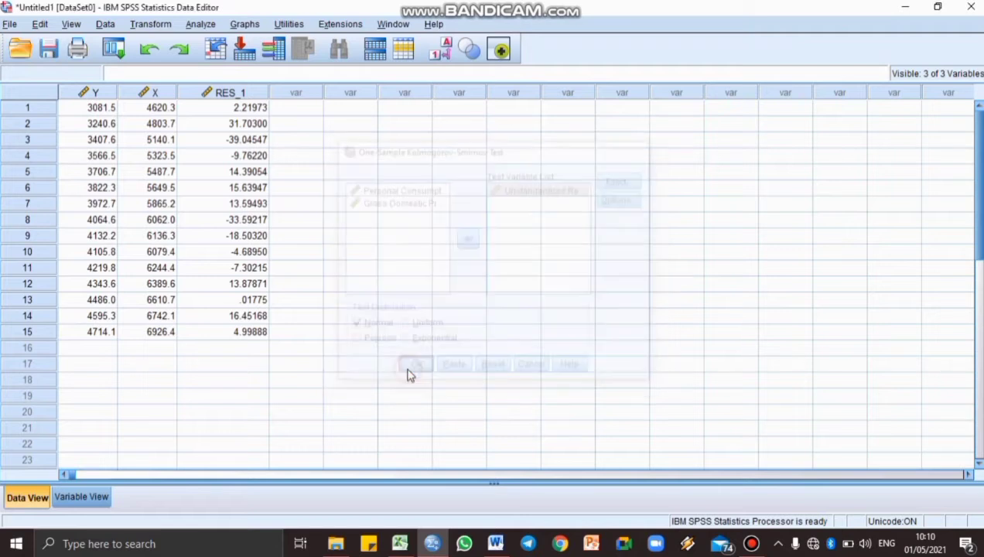
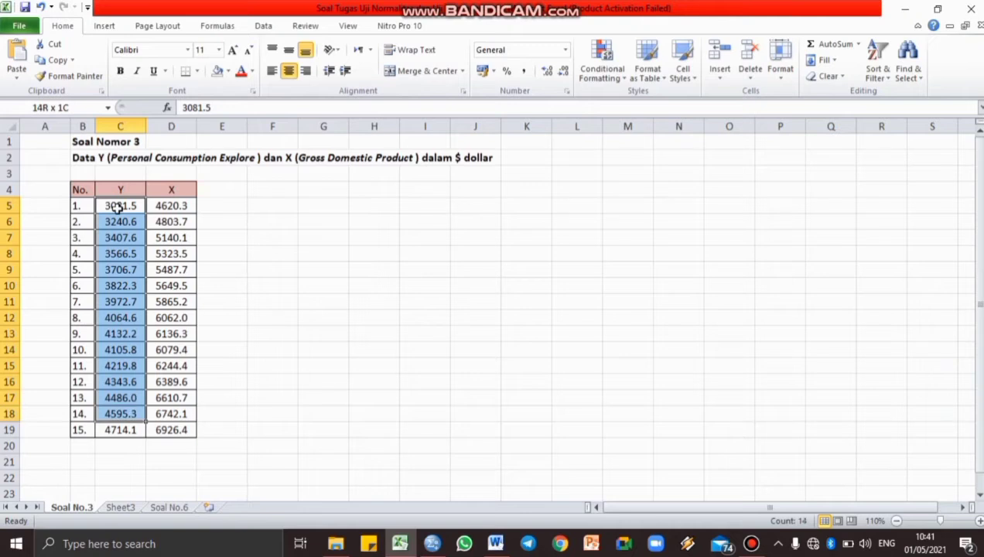
Copy the Y values in C5:C19 of the Excel sheet and paste them into the first column of the empty SPSS dataset
right_click(115, 208)
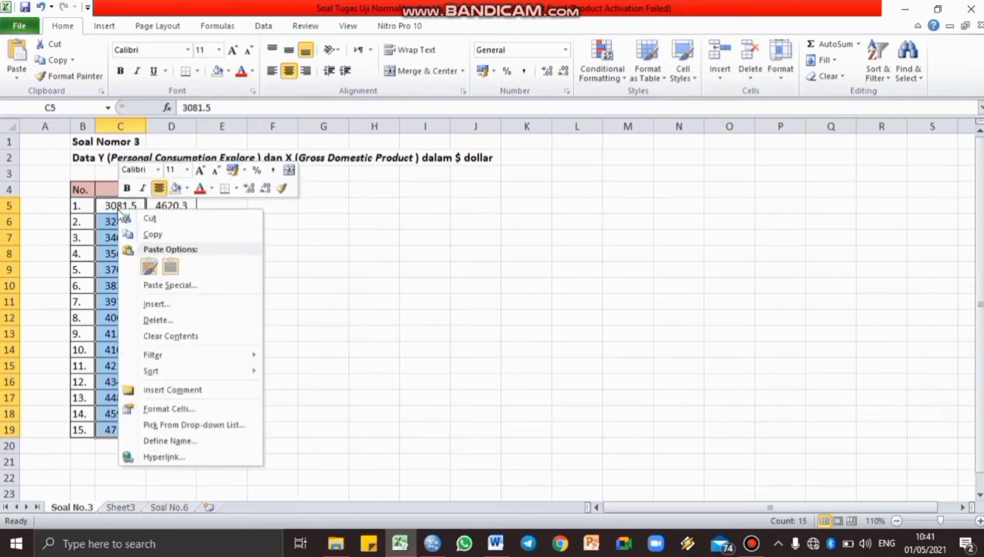
click(139, 235)
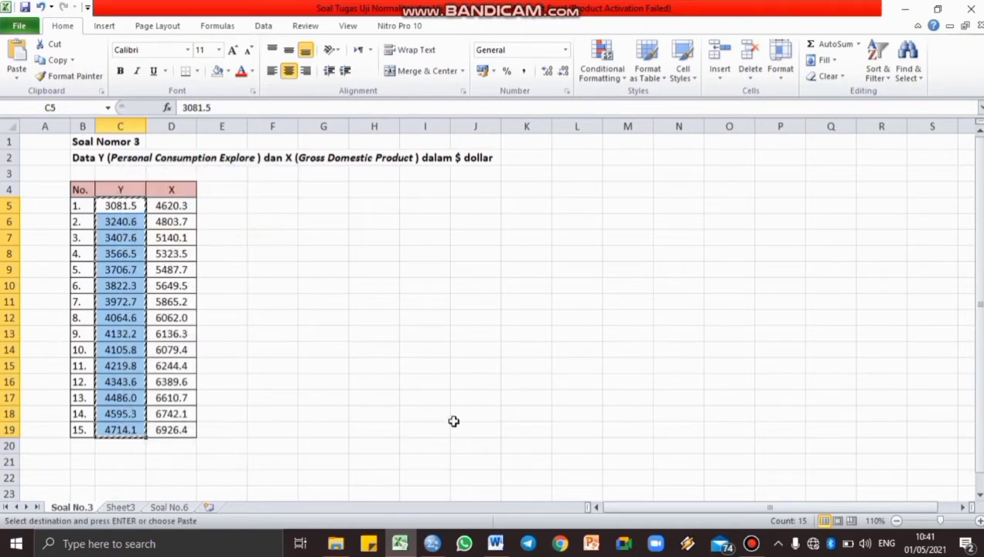
key(alt+Tab)
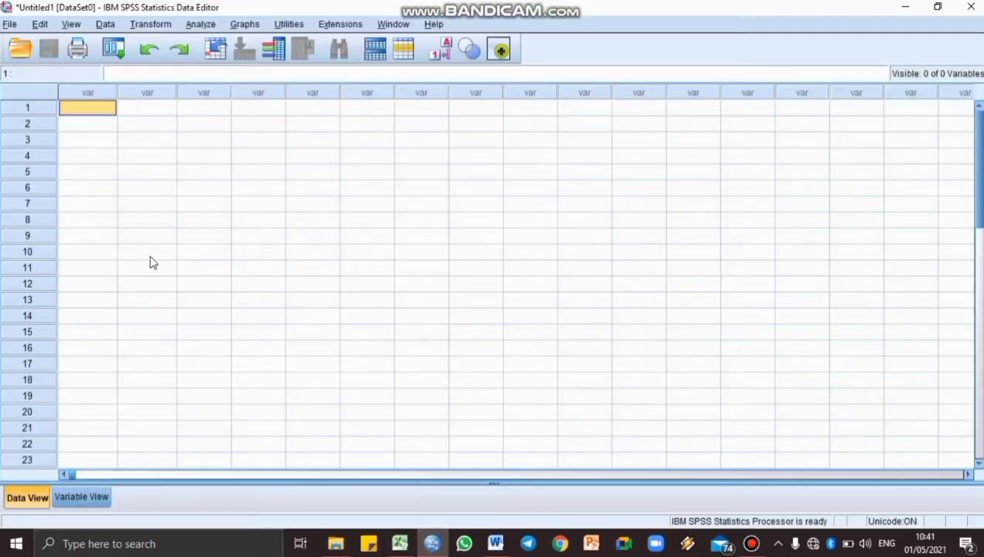
right_click(65, 112)
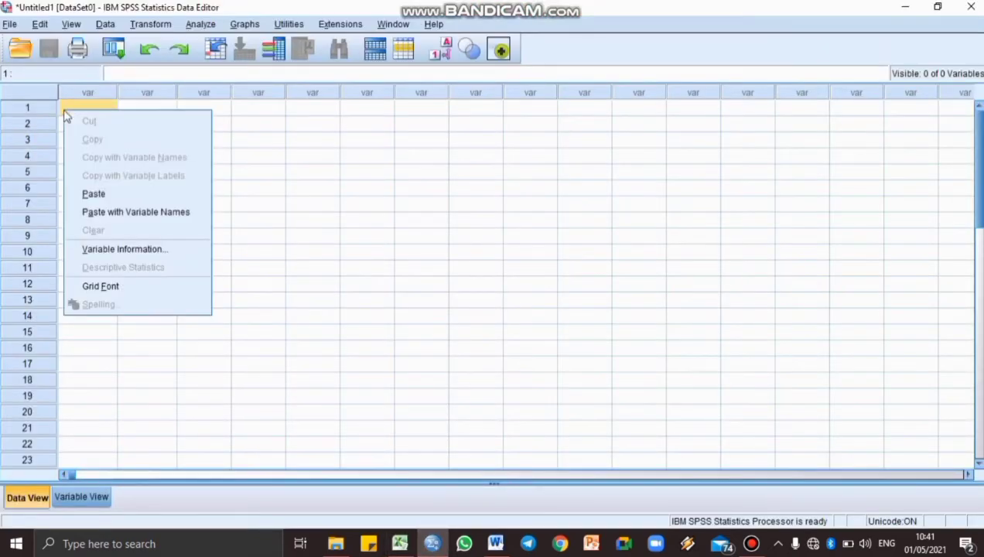
click(115, 193)
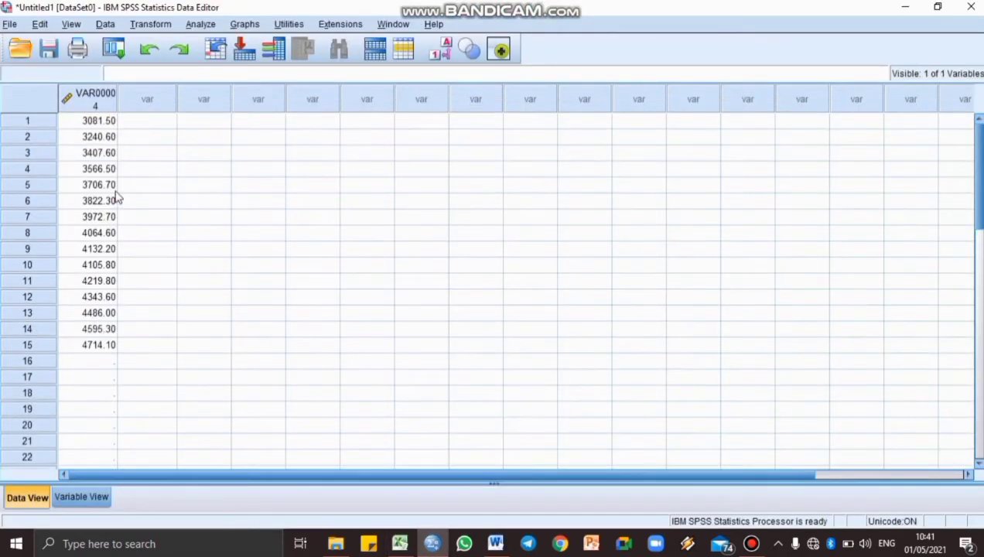
Switch back to the Excel sheet and copy the X values in D5:D19
click(109, 362)
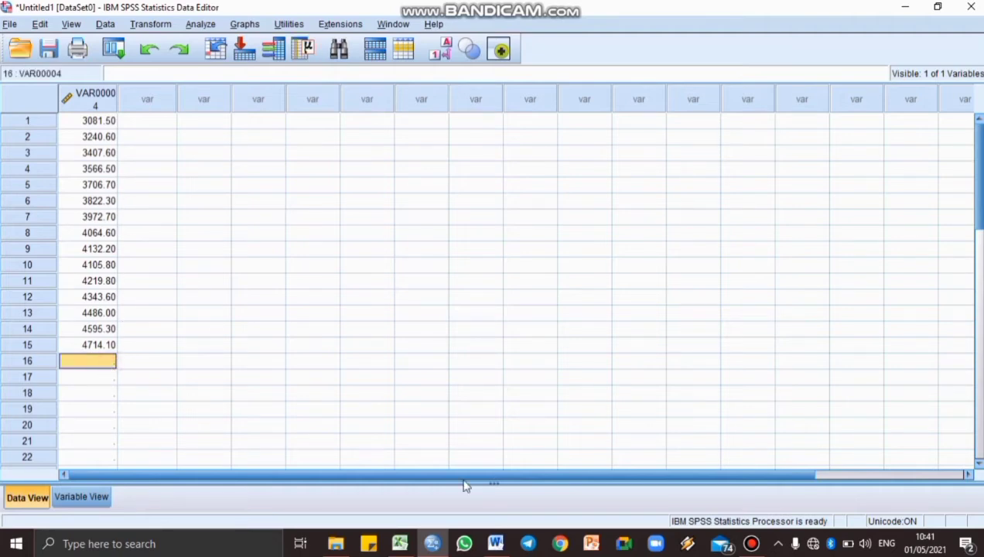
click(403, 544)
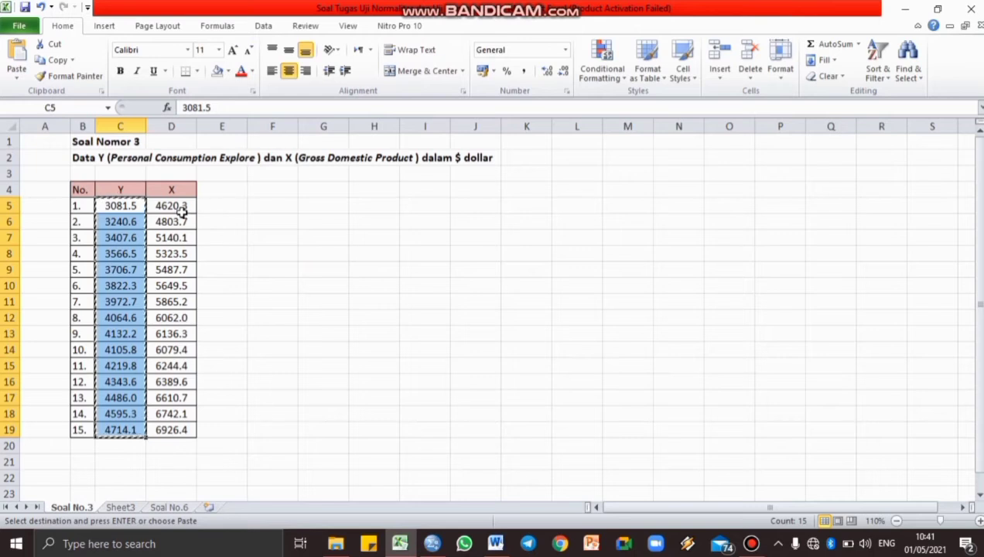
click(181, 210)
key(shift+Down)
key(shift+Down)
key(shift+Down)
key(shift+Down)
key(shift+Down)
key(shift+Down)
key(shift+Down)
key(shift+Down)
key(shift+Down)
key(shift+Down)
key(shift+Down)
key(shift+Down)
key(shift+Down)
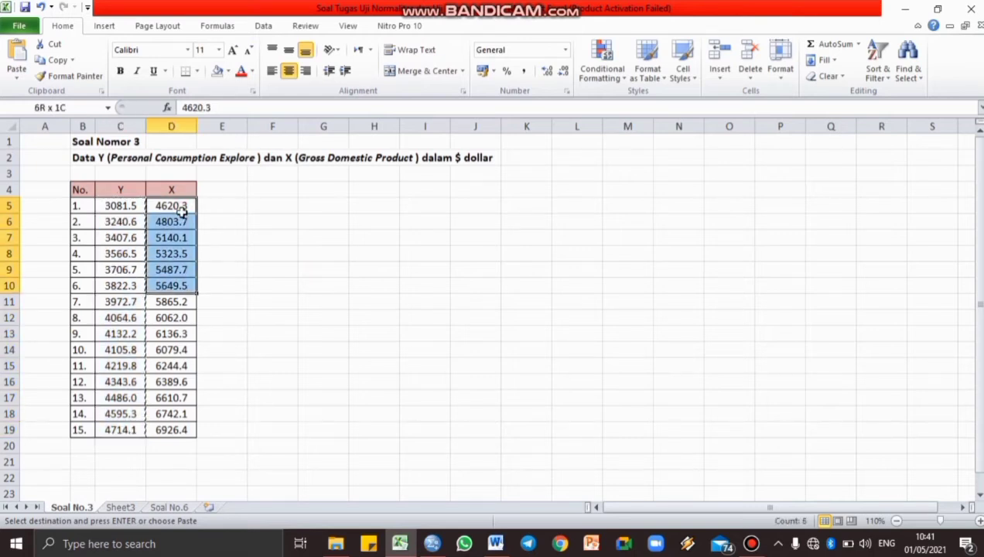
key(shift+Down)
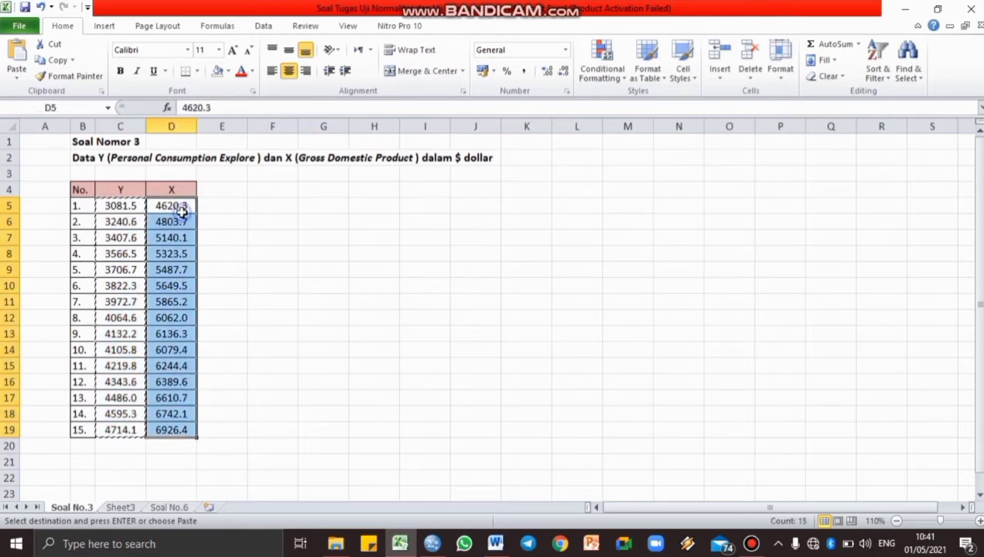
right_click(183, 213)
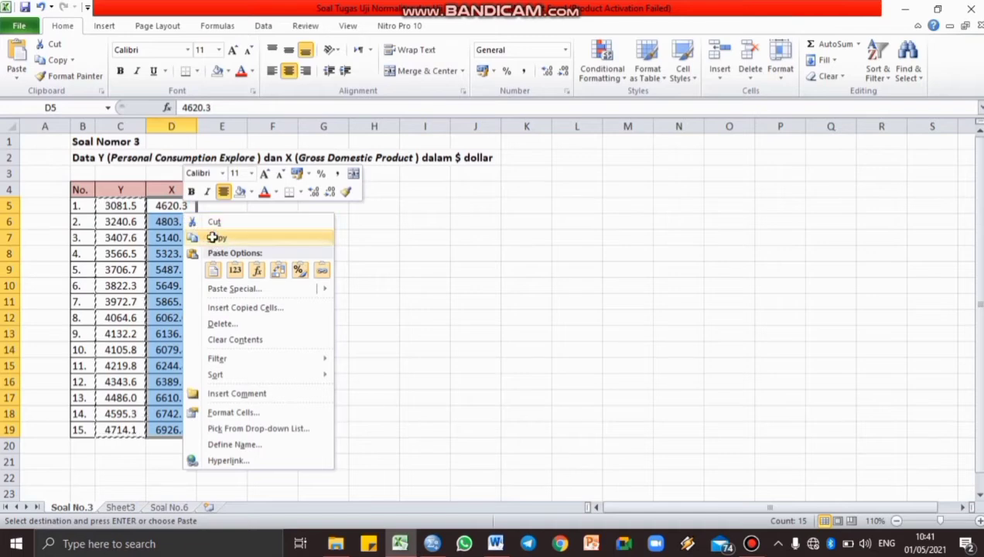
click(202, 236)
click(323, 378)
Return to SPSS and paste the X values into the same column directly below the Y values, starting at row 16
click(436, 544)
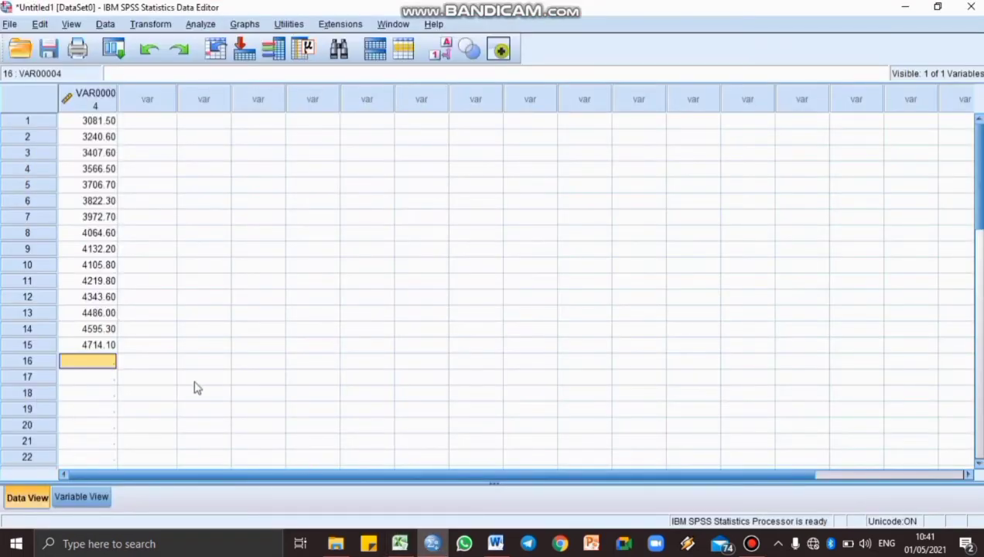
right_click(91, 359)
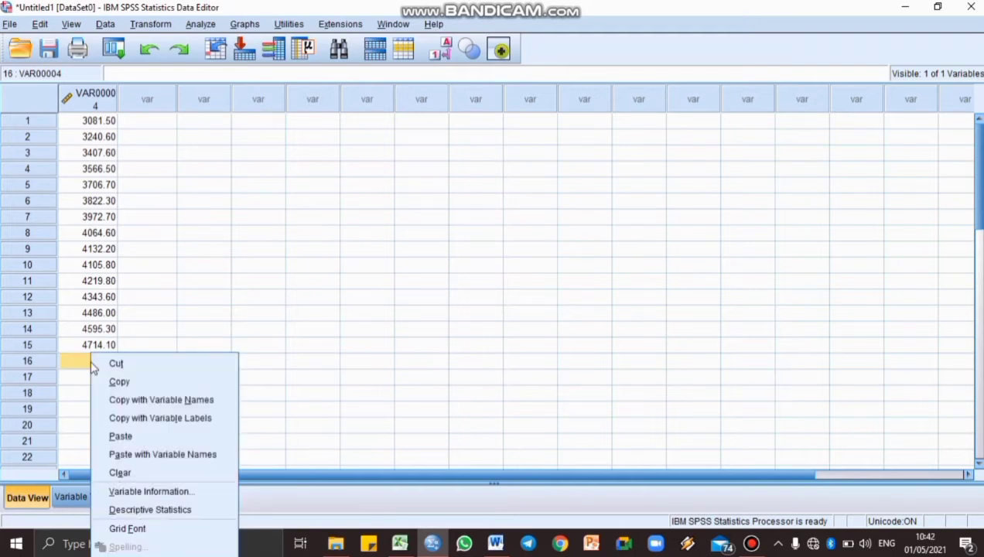
click(124, 437)
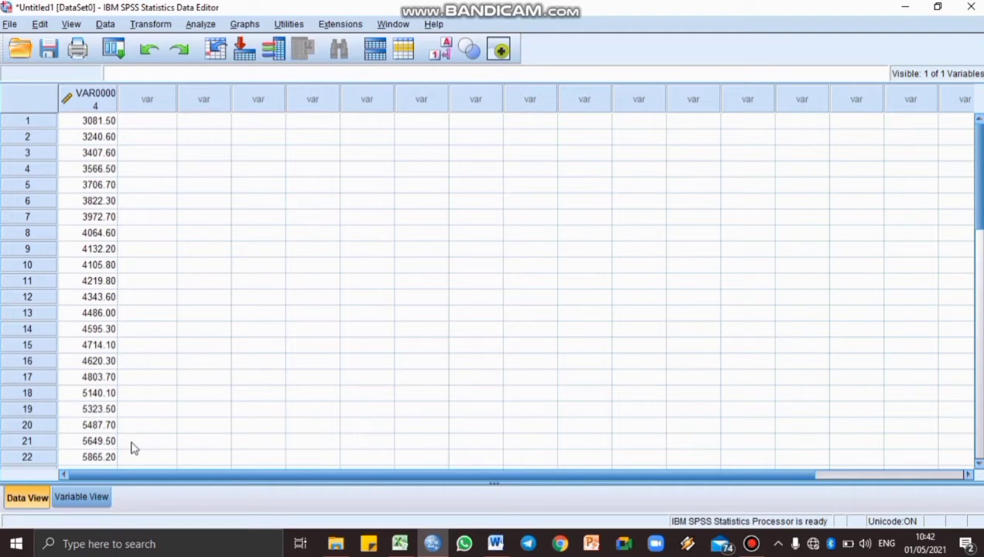
Rename the existing variable Hasil_Penelitian and define a second variable named Kelompok
click(99, 499)
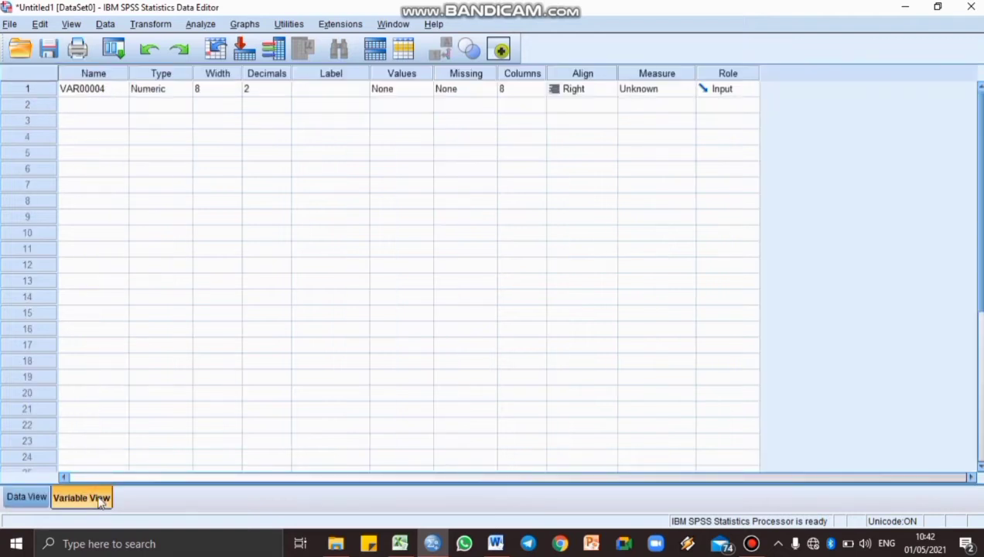
click(87, 92)
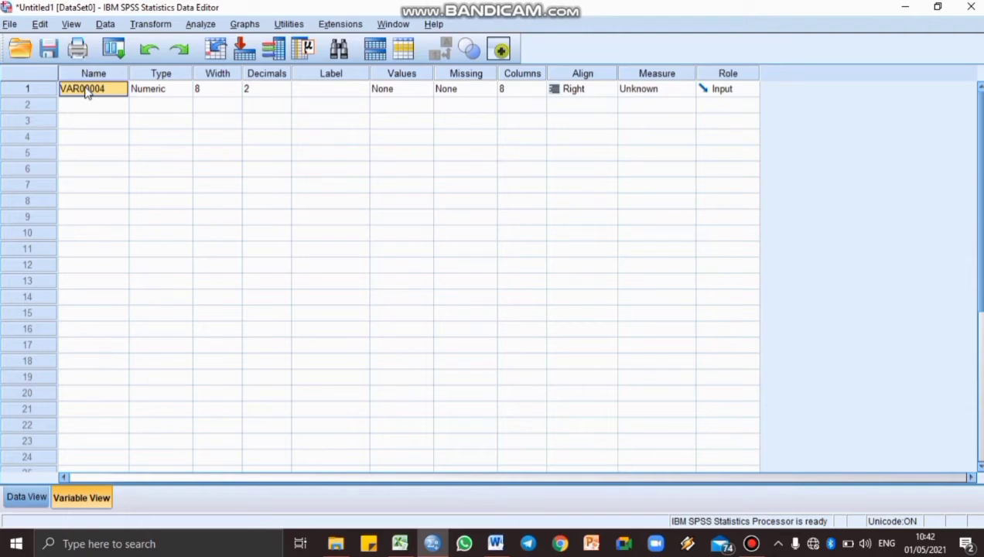
text(Hasil_Penelitian)
click(120, 108)
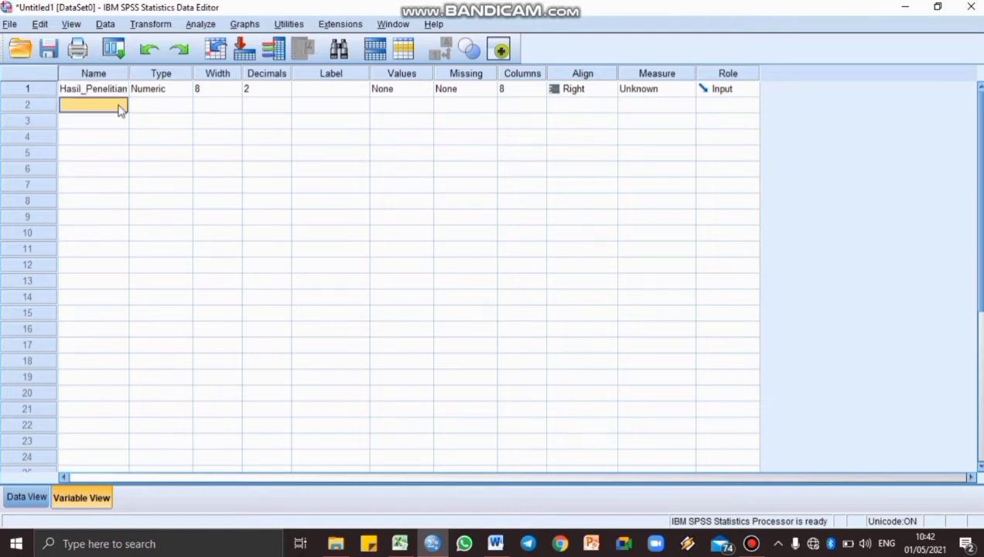
text(Kelompok)
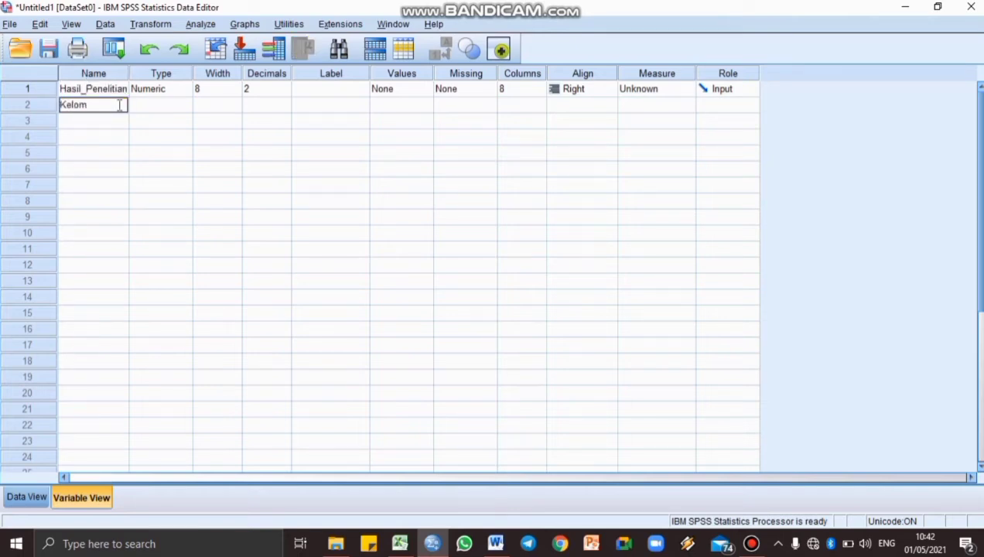
Set the decimals to 0 for Kelompok and to 1 for Hasil_Penelitian
click(262, 104)
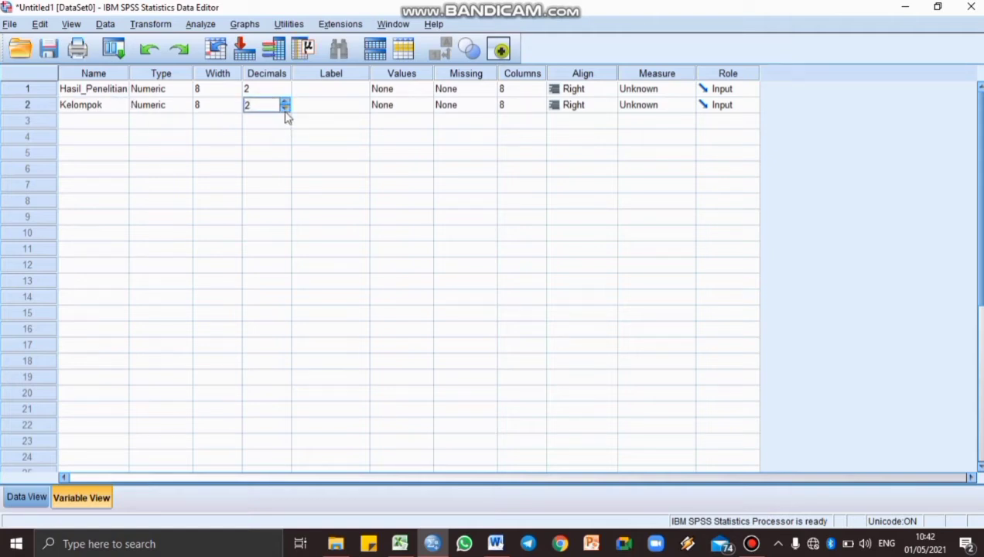
click(284, 111)
click(284, 109)
click(286, 92)
click(286, 92)
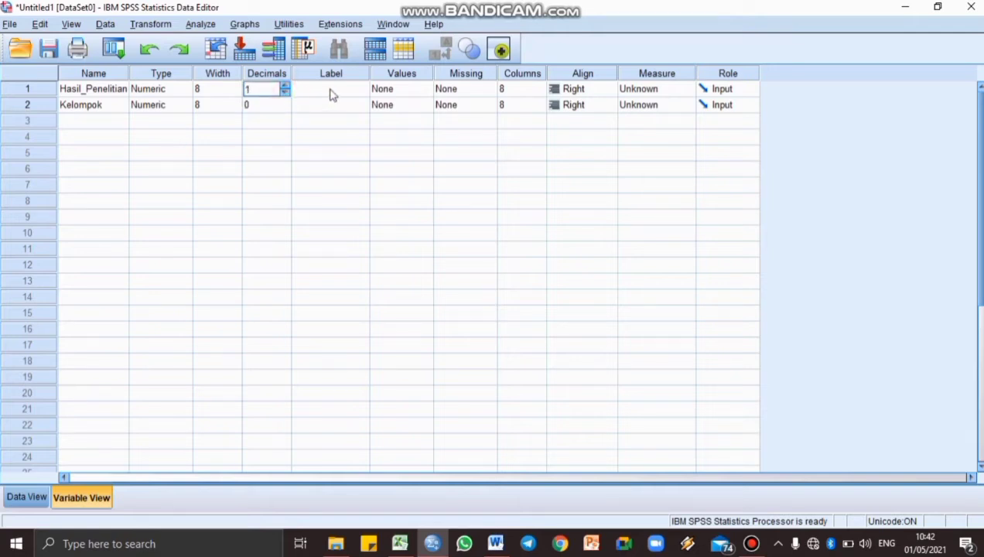
Add a value label for Kelompok that assigns 1 to "Personal Consumption Explore"
click(423, 107)
click(424, 106)
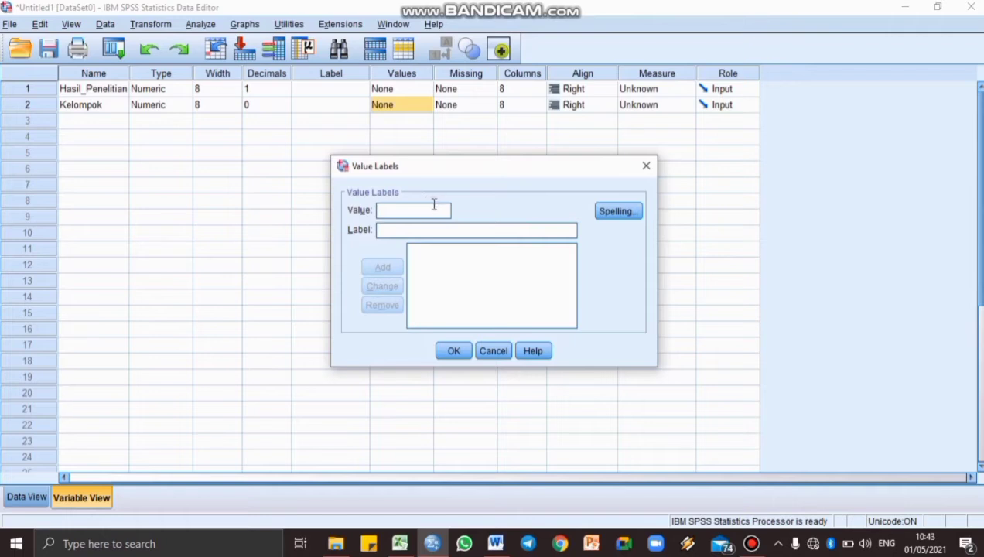
text(1)
click(434, 229)
text(P)
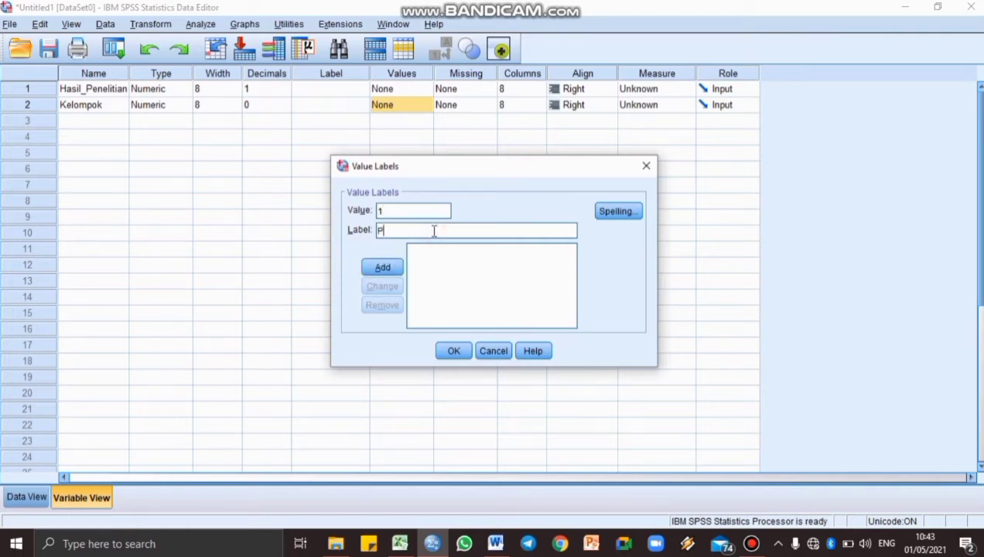
text(ersonal Consumption E)
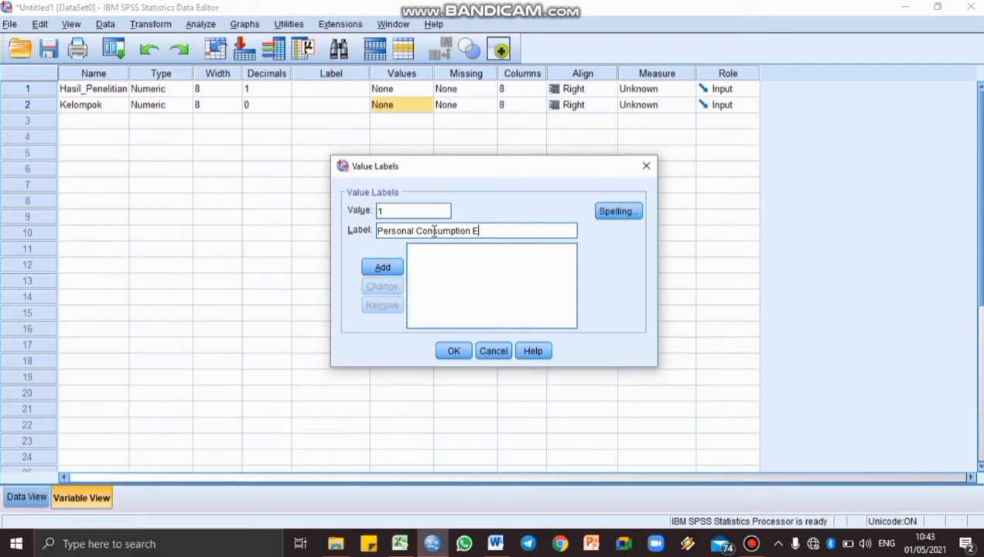
text(xplore)
click(383, 268)
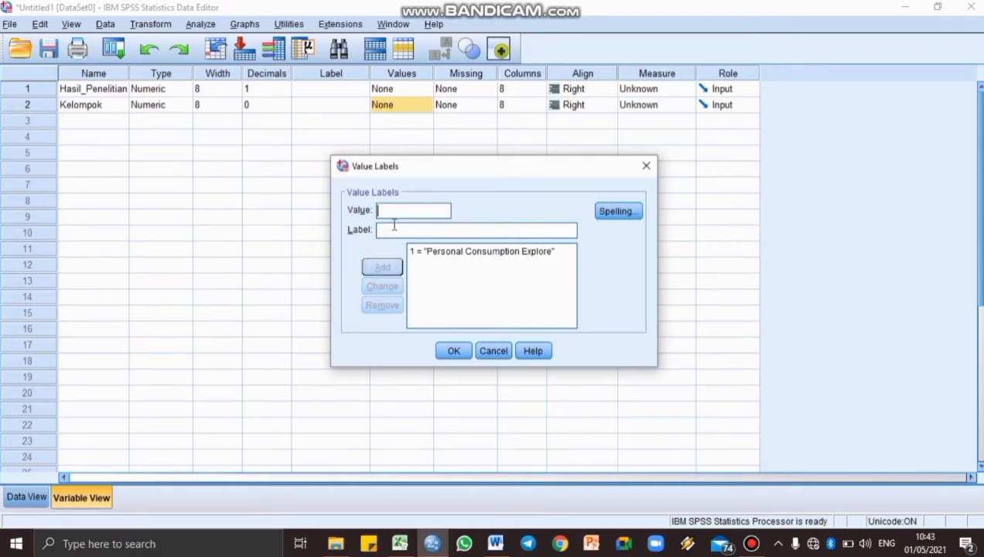
Add the value label 2 = "Gross Domestic Product" for Kelompok, apply the labels and return to the data values
text(2)
click(399, 233)
text(Gross)
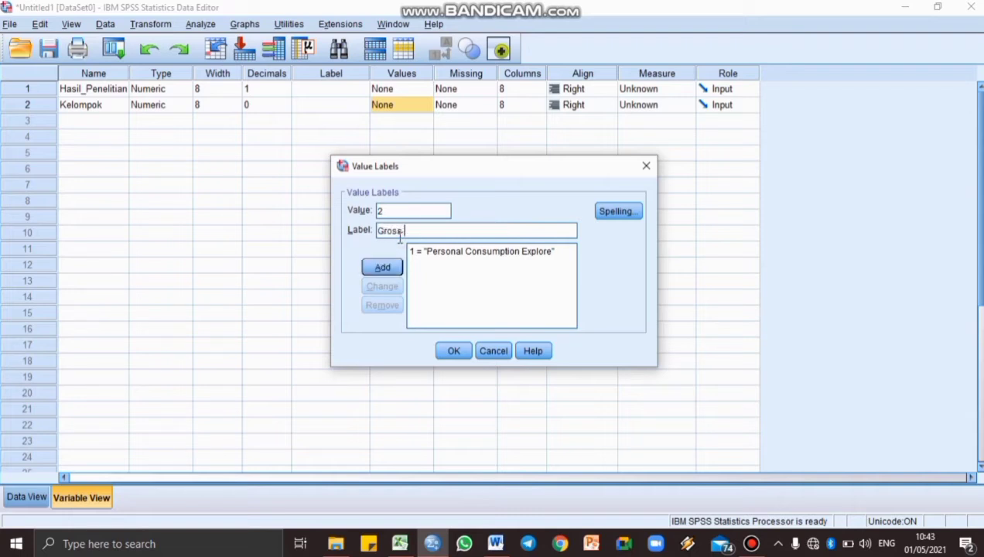
text( Domestic Product)
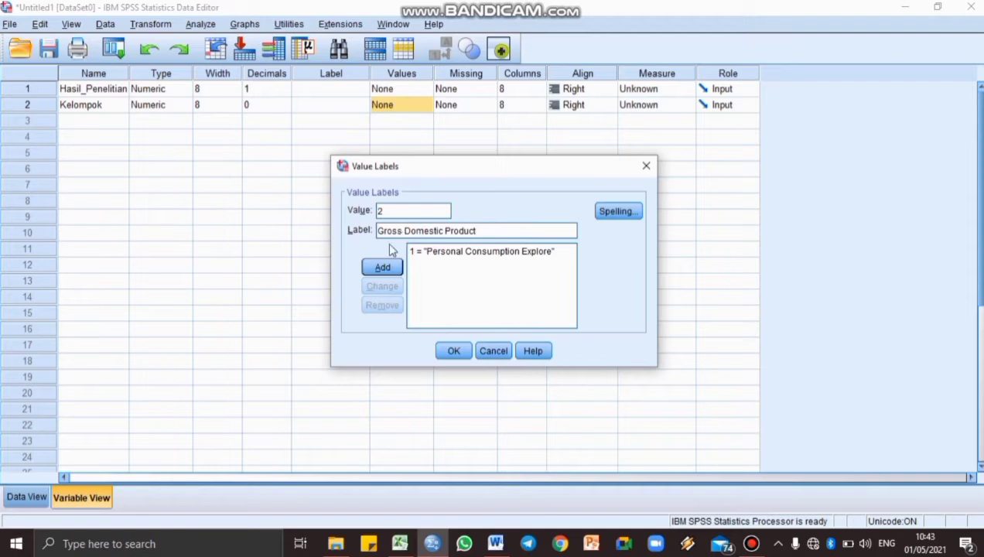
click(383, 267)
click(453, 351)
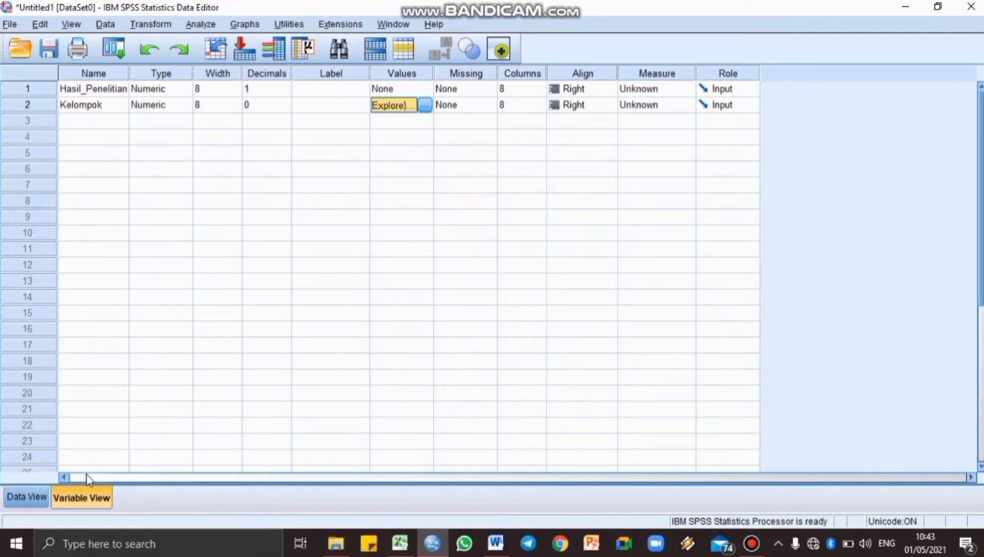
click(27, 499)
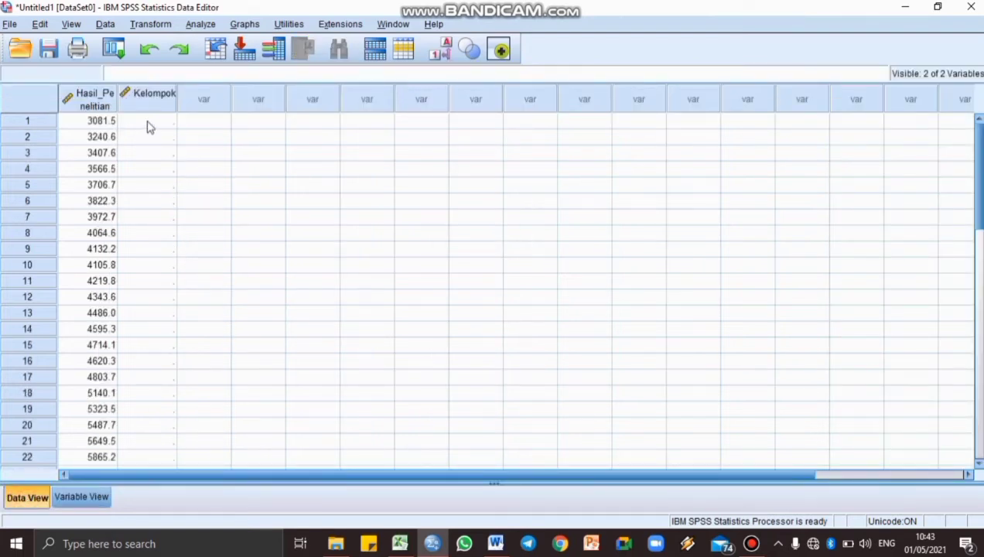
Enter the group code 1 for Kelompok in rows 1 through 15
click(149, 127)
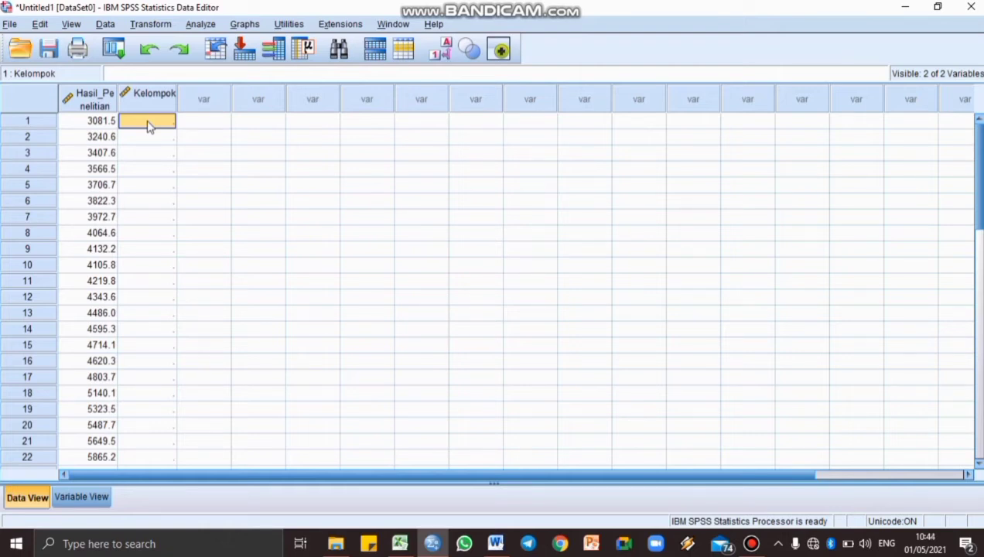
text(1)
key(Return)
text(1)
key(Return)
text(1)
key(Return)
text(1)
key(Return)
text(1)
key(Return)
text(1)
key(Return)
text(1 1 1 1 1 1)
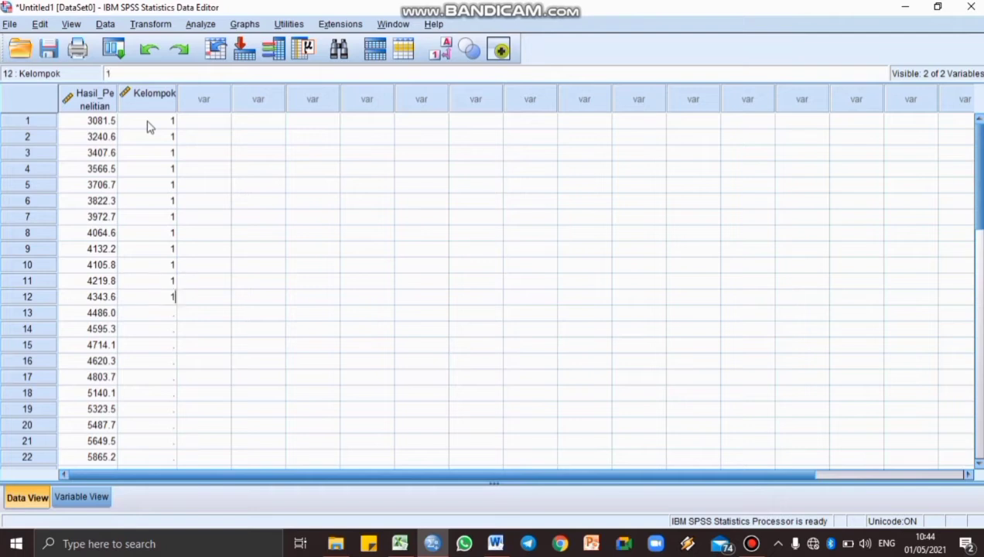
key(Return)
text(1 1)
key(Return)
text(1)
key(Return)
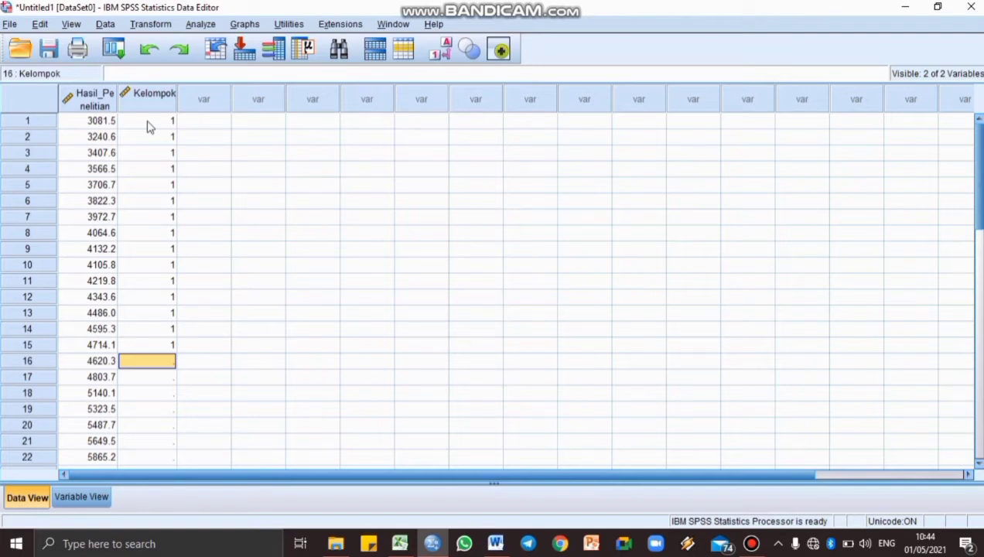
Enter the group code 2 for Kelompok in rows 16 through 30, correcting the mistyped entry in row 25
text(2)
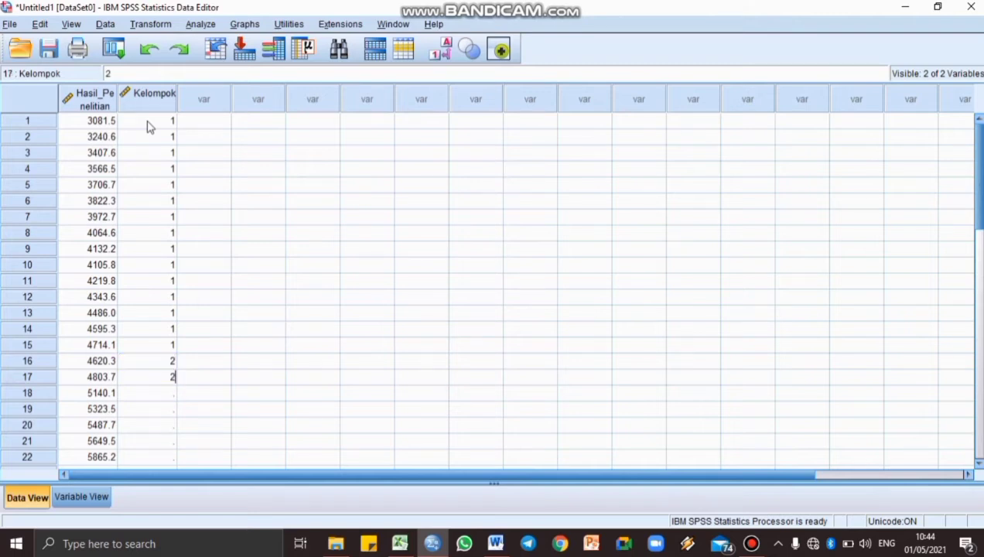
text( 2)
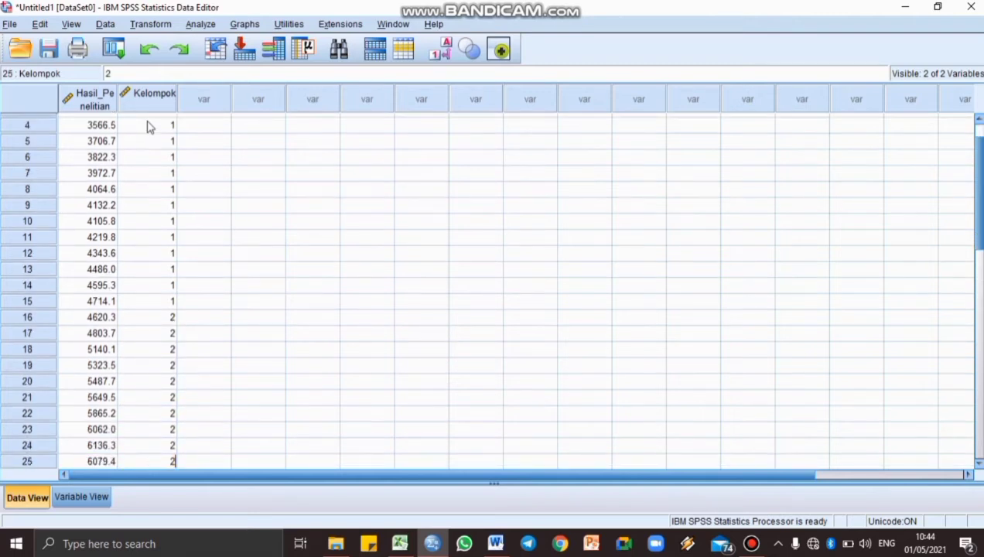
text( 2 2 2 2 2 2 2 22 2 2 2)
key(Return)
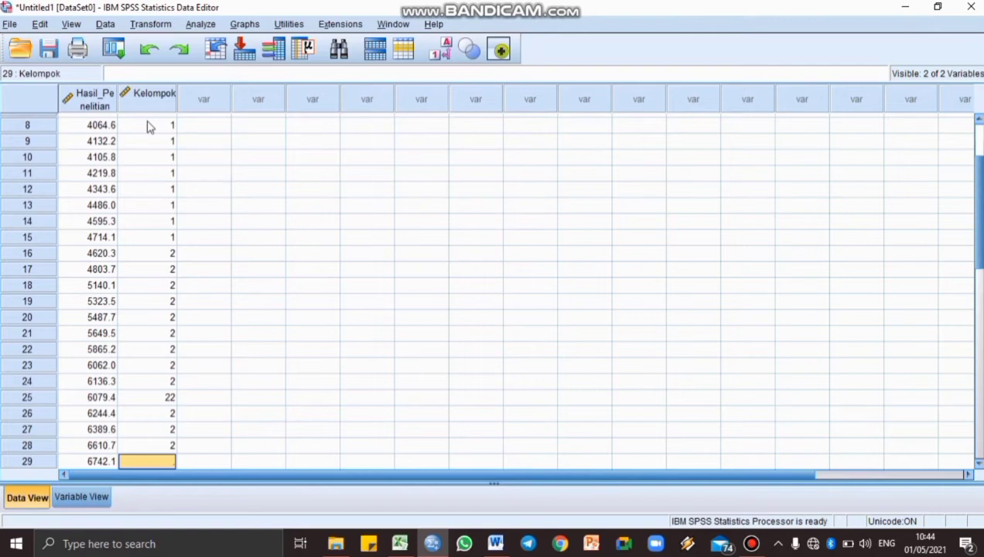
text(2)
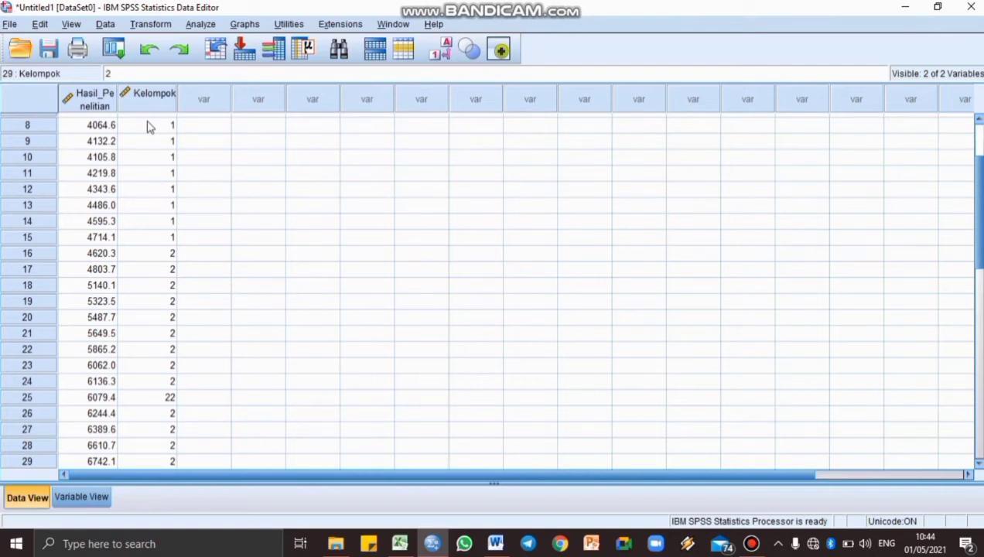
key(Return)
text(2)
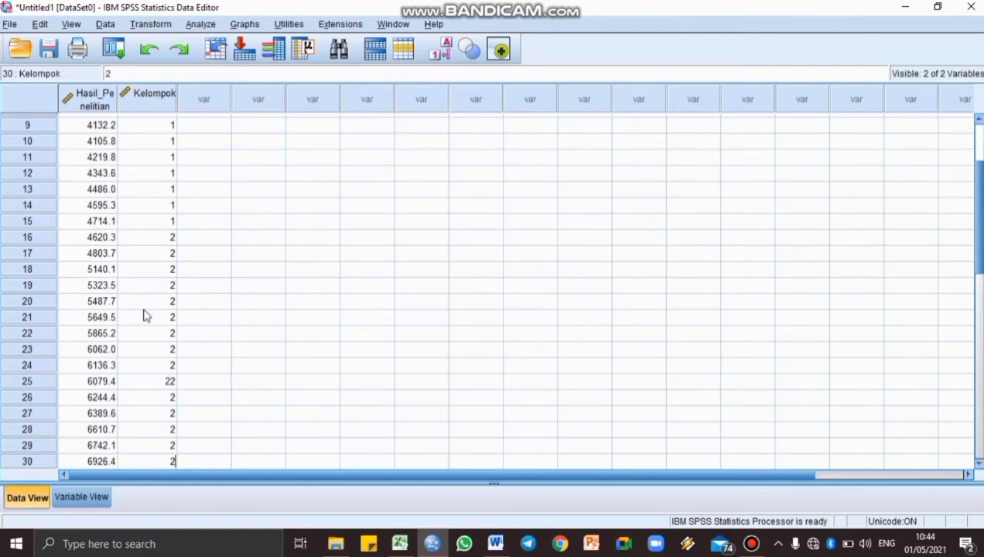
click(170, 380)
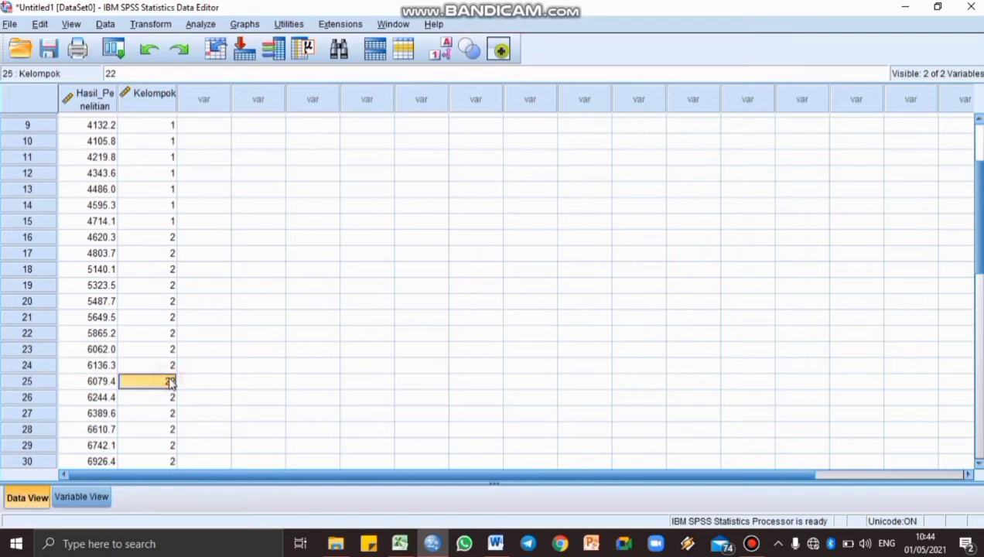
text(2)
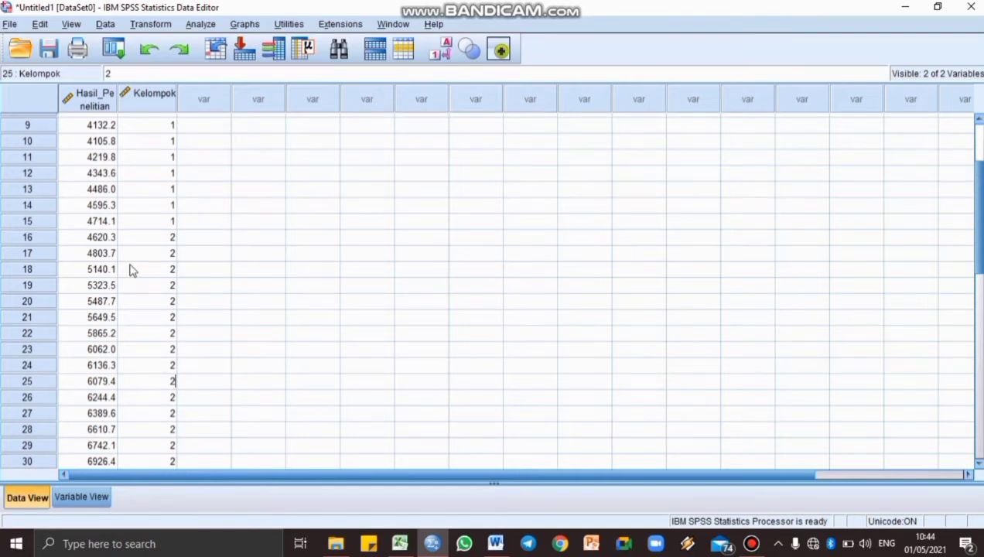
Set up a One-Way ANOVA with Hasil_Penelitian as the dependent variable and Kelompok as the factor
click(212, 26)
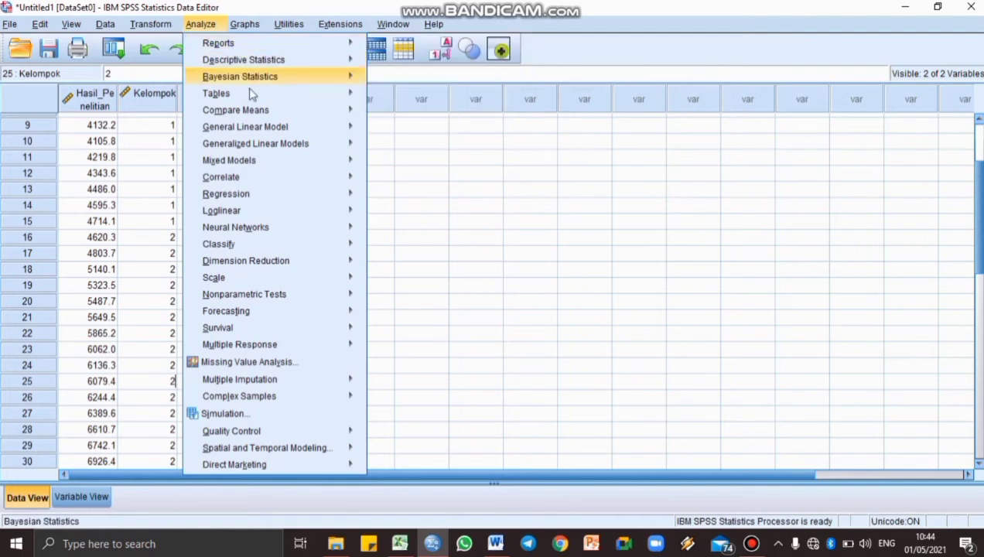
mouse_move(262, 113)
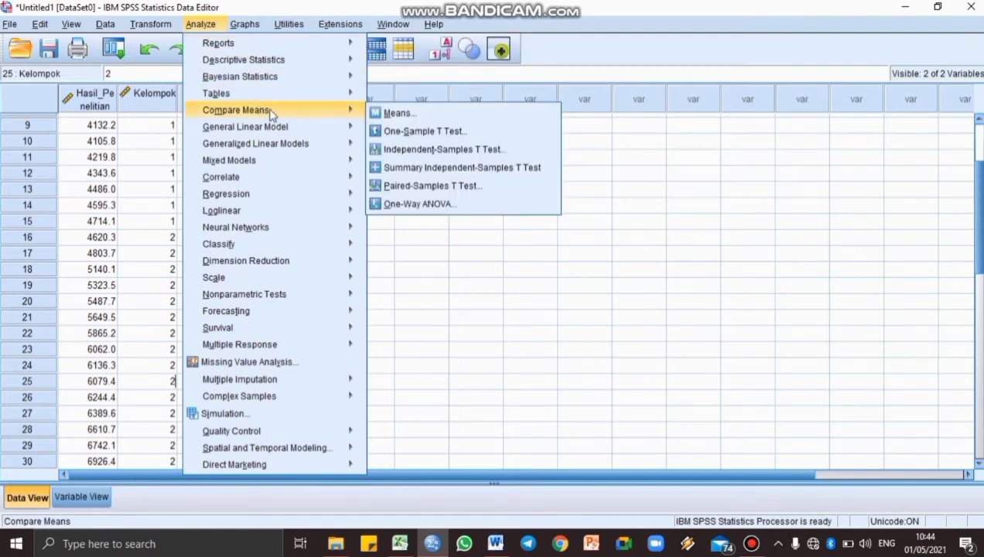
mouse_move(352, 115)
click(439, 204)
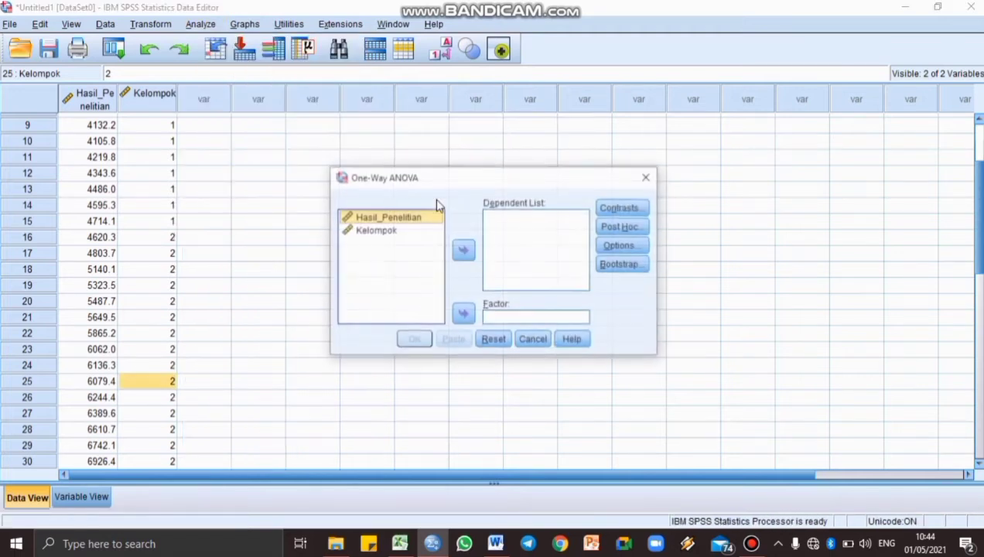
click(437, 218)
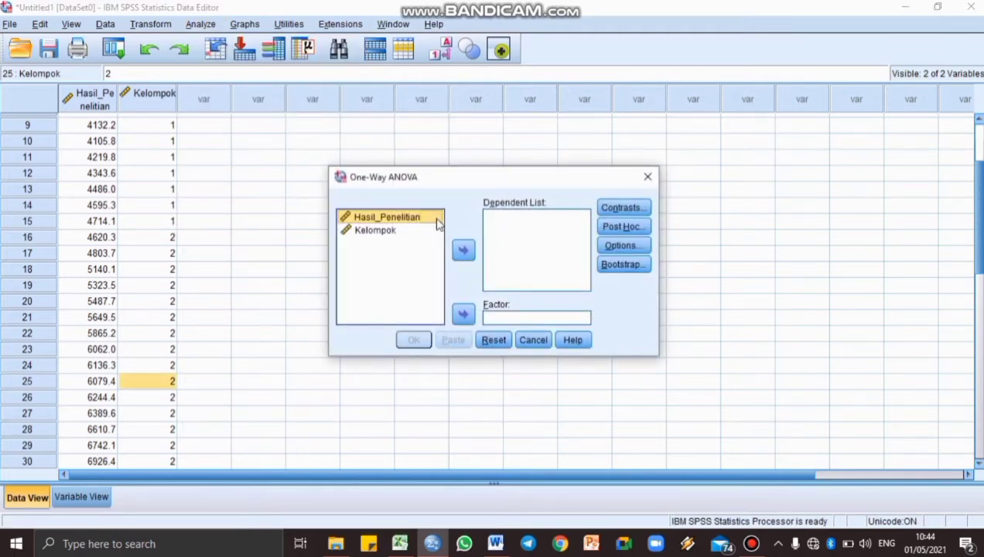
click(462, 249)
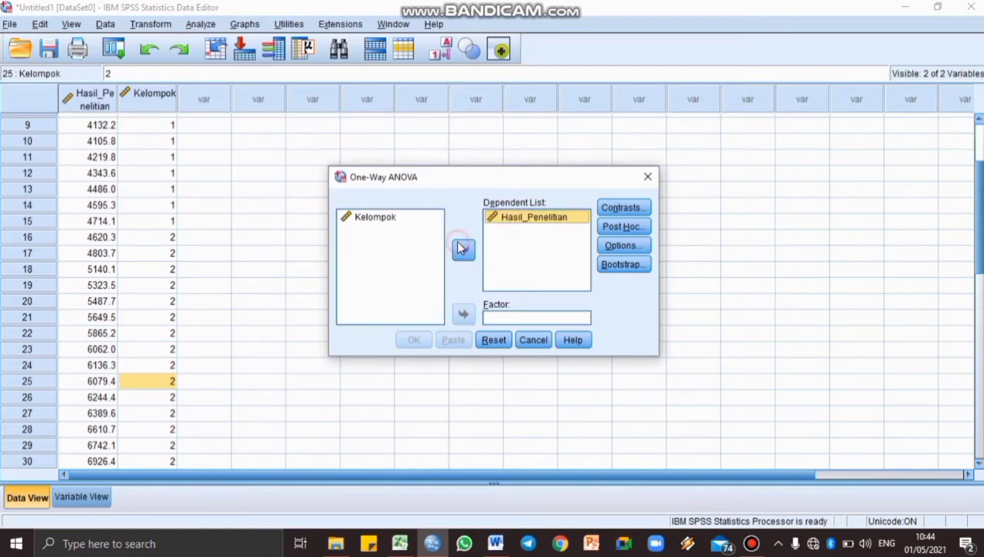
click(412, 217)
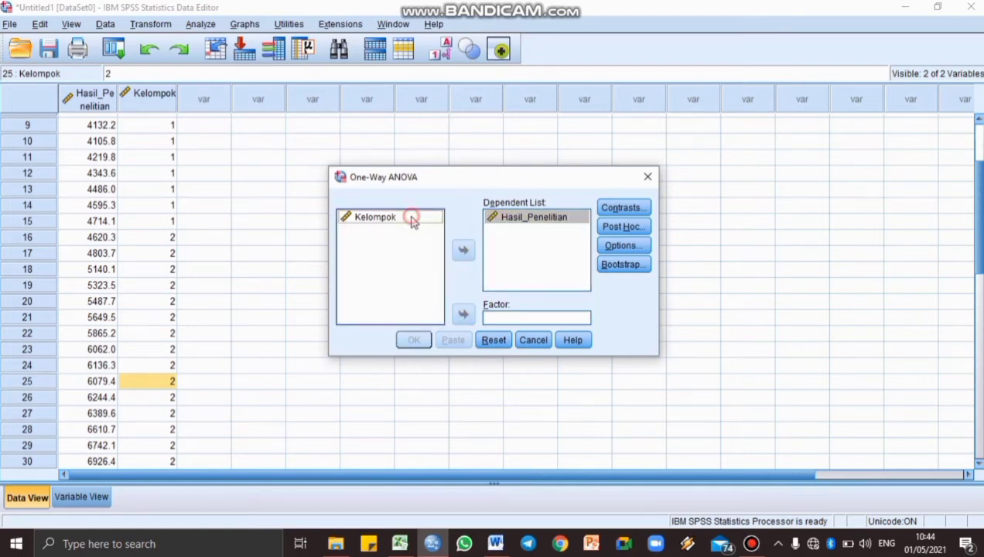
click(462, 314)
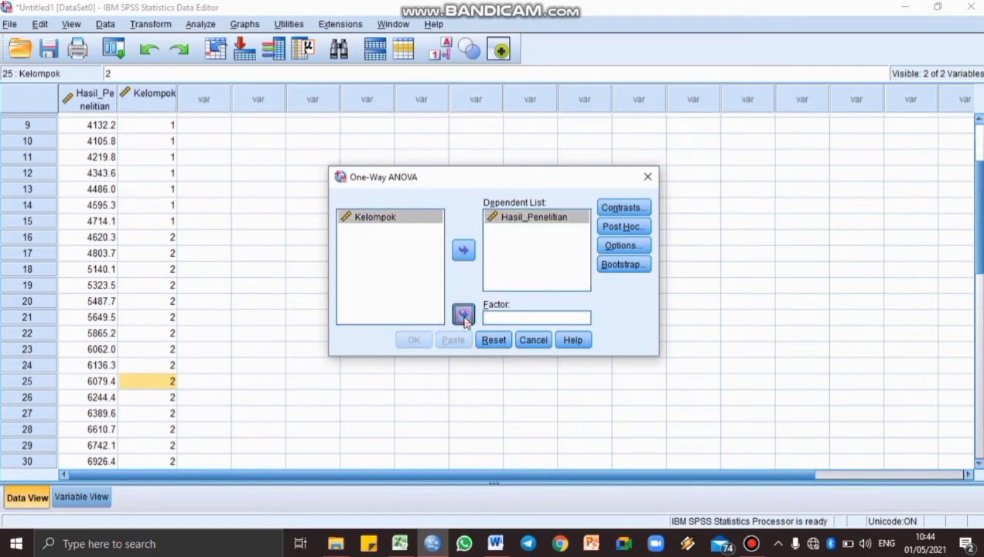
Include the homogeneity of variance test in the One-Way ANOVA options and run the analysis
click(622, 246)
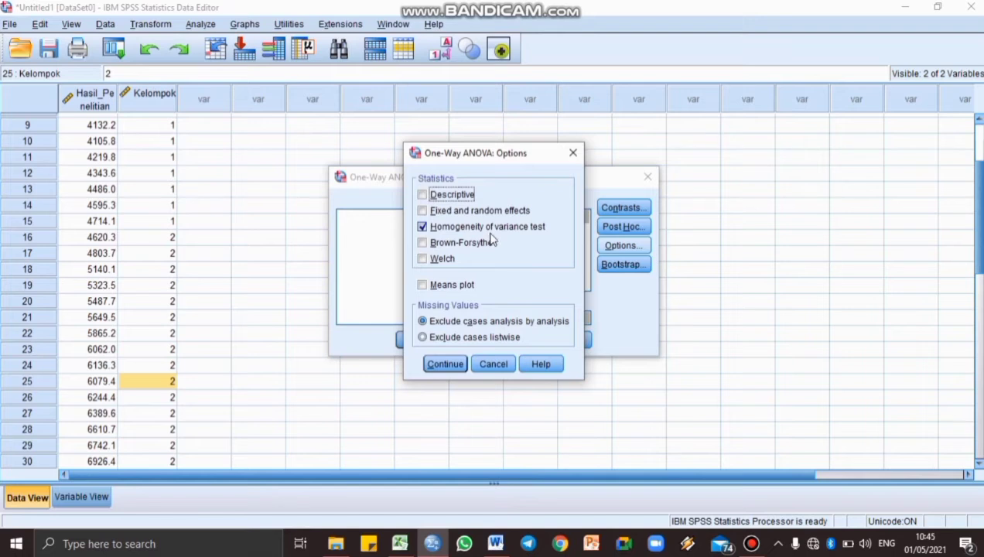
click(448, 366)
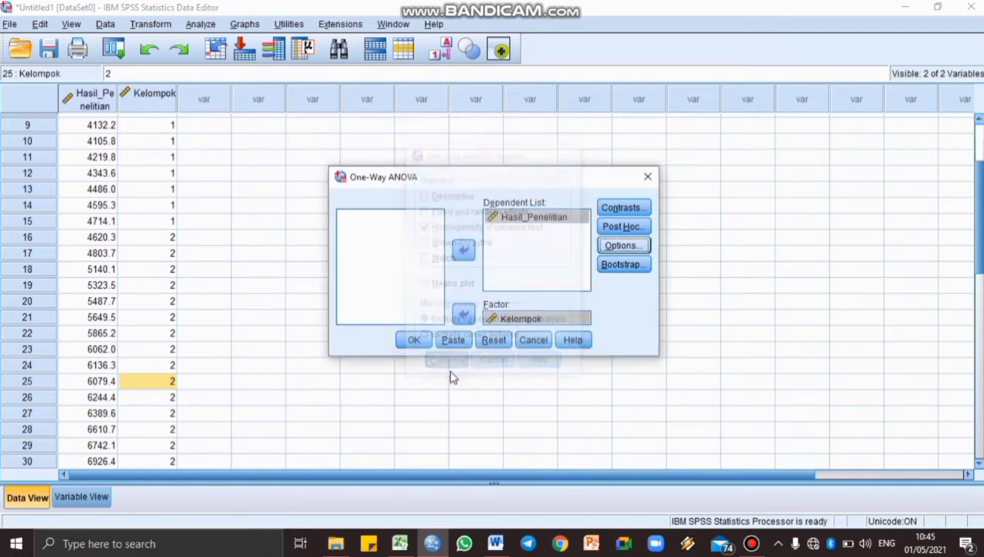
click(412, 341)
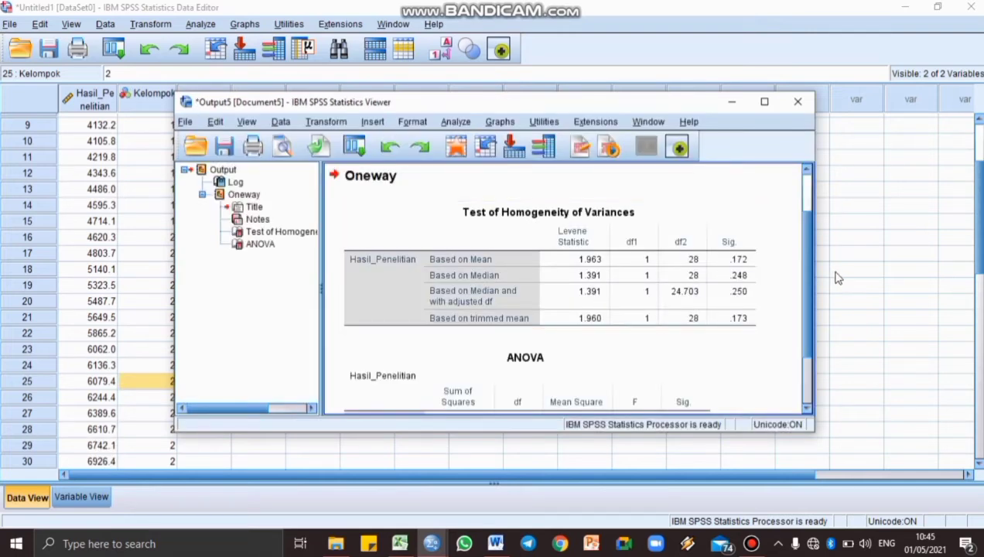
Examine the Test of Homogeneity of Variances output against the 0,05 significance criteria in the Word document, returning to the output
scroll(808, 275, down, 1)
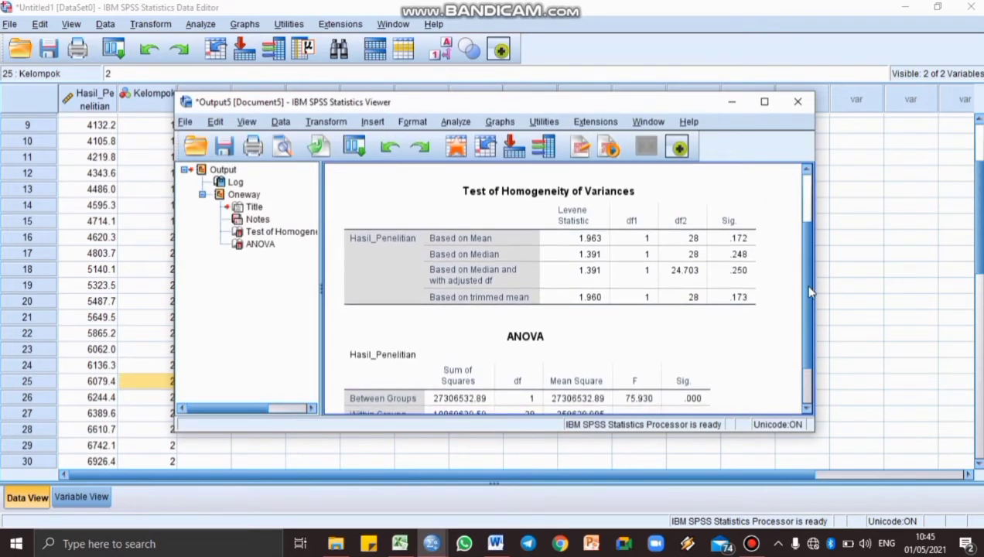
click(752, 231)
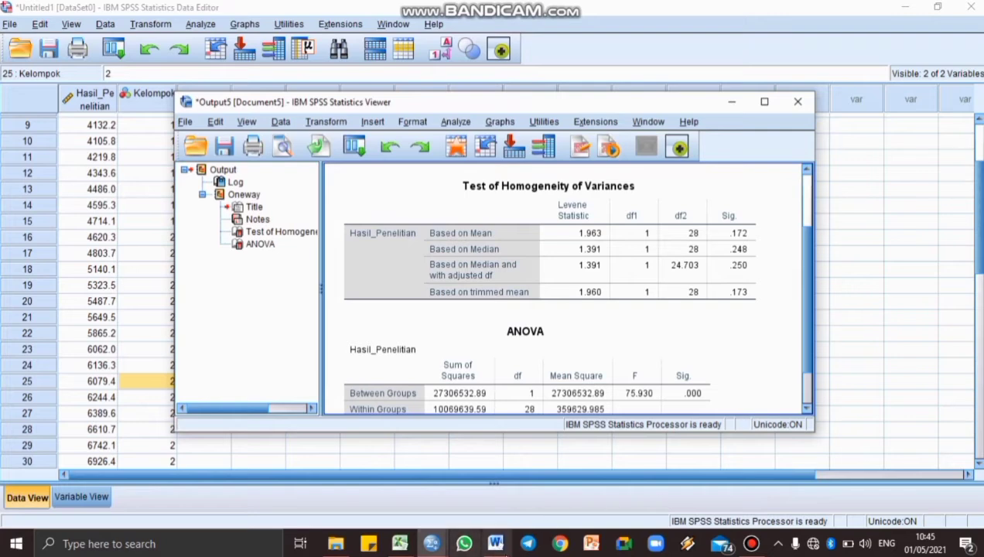
mouse_move(504, 554)
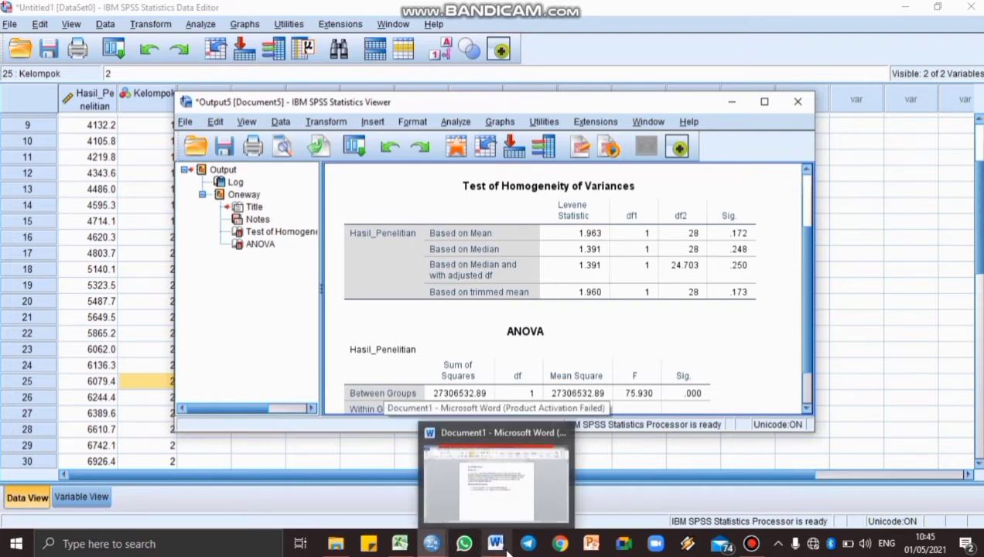
click(486, 506)
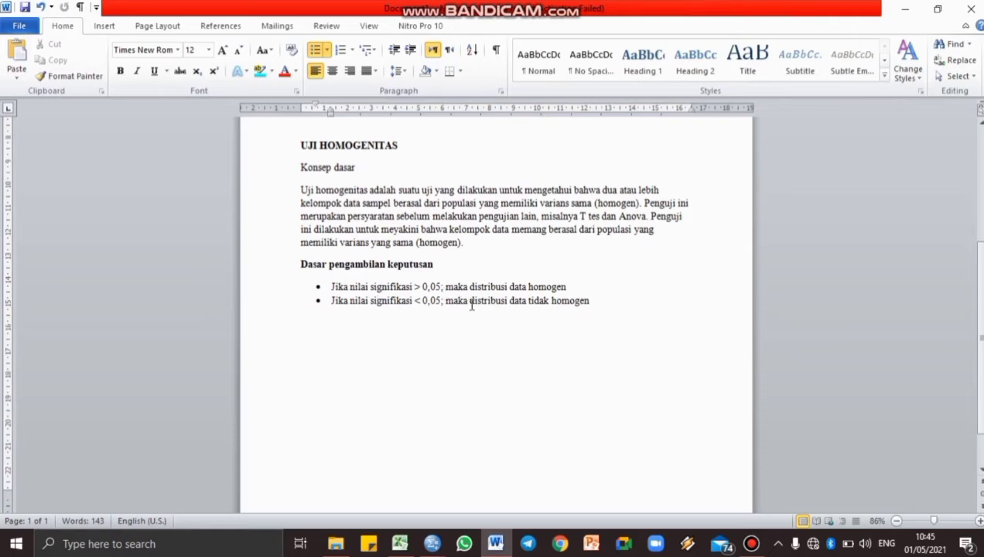
mouse_move(429, 546)
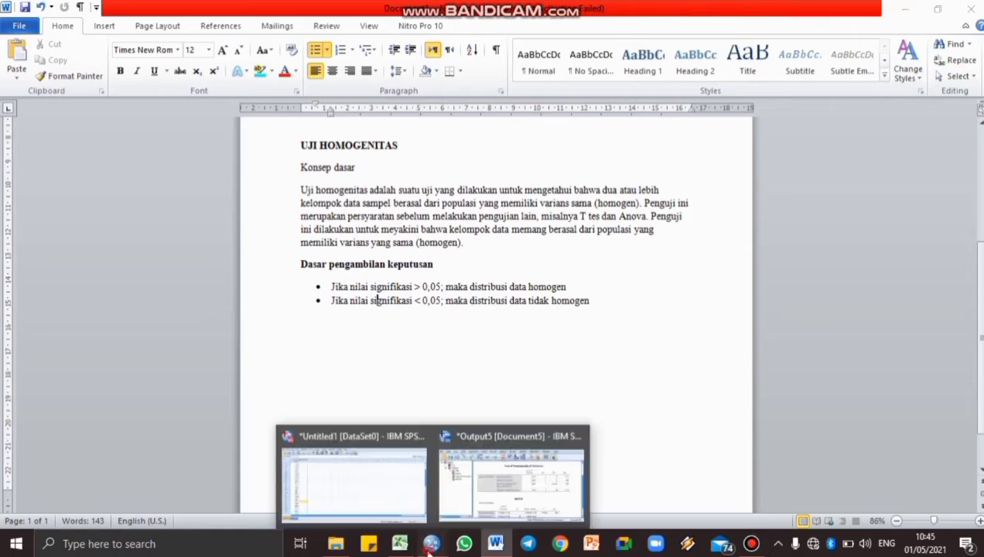
click(395, 506)
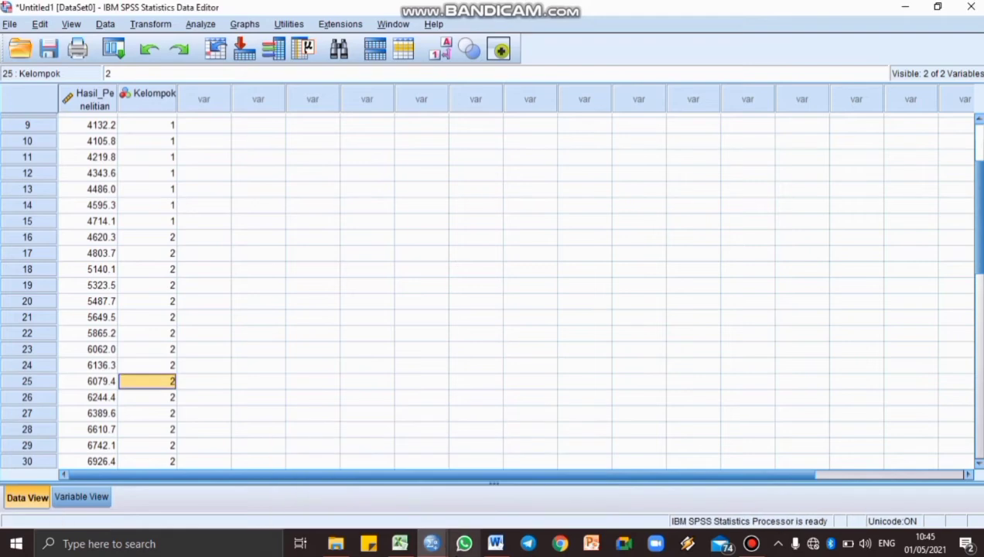
mouse_move(431, 543)
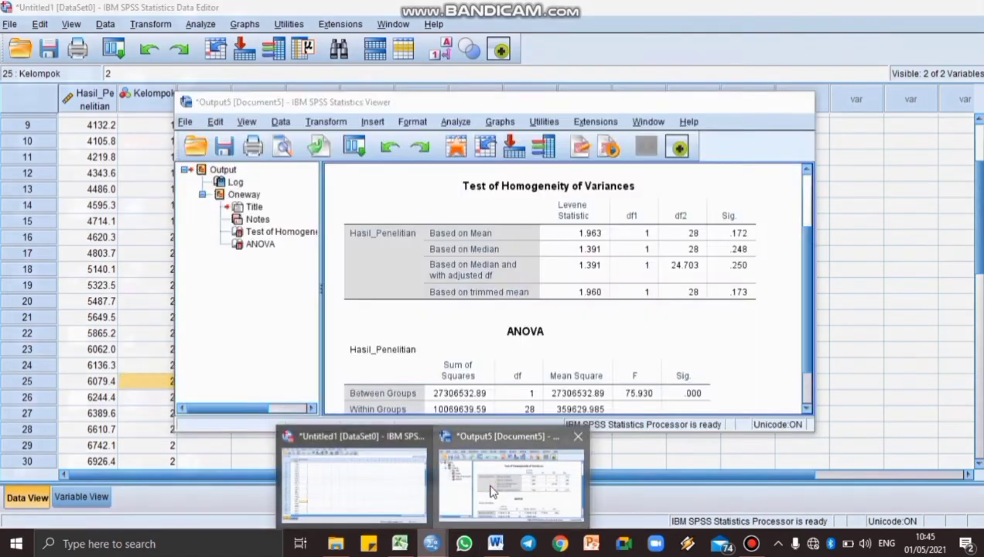
click(492, 491)
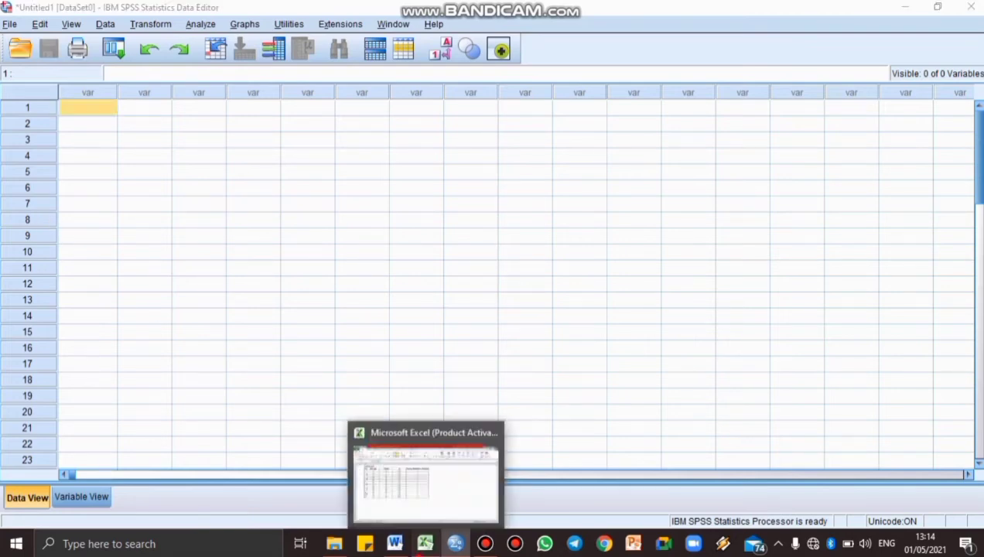
Switch to the Excel sheet Soal No.6 and copy the Motivasi, Prestasi, IQ and Tingkat_Pendidikan_Orangtua values in C3:F14
click(425, 544)
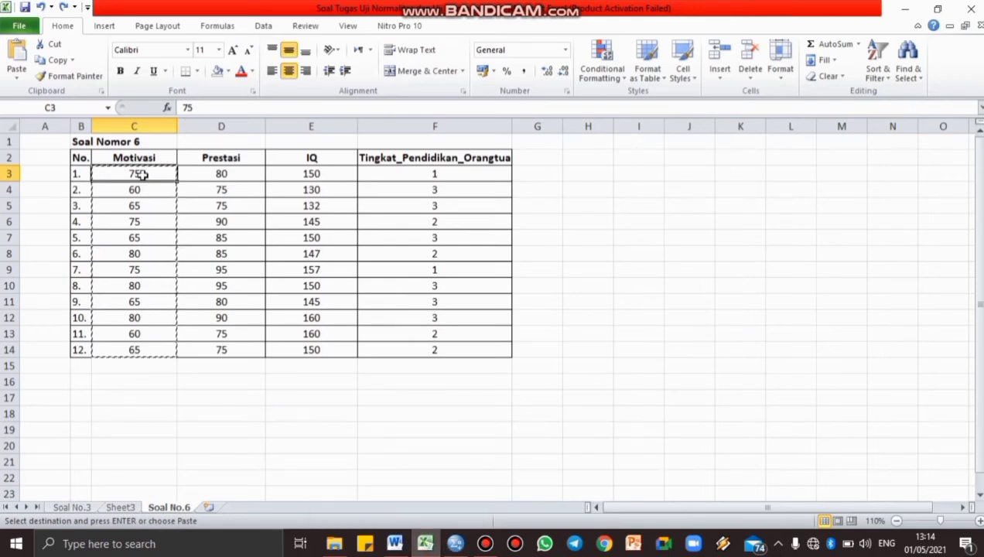
key(shift+Right)
key(shift+Right)
key(shift+Right)
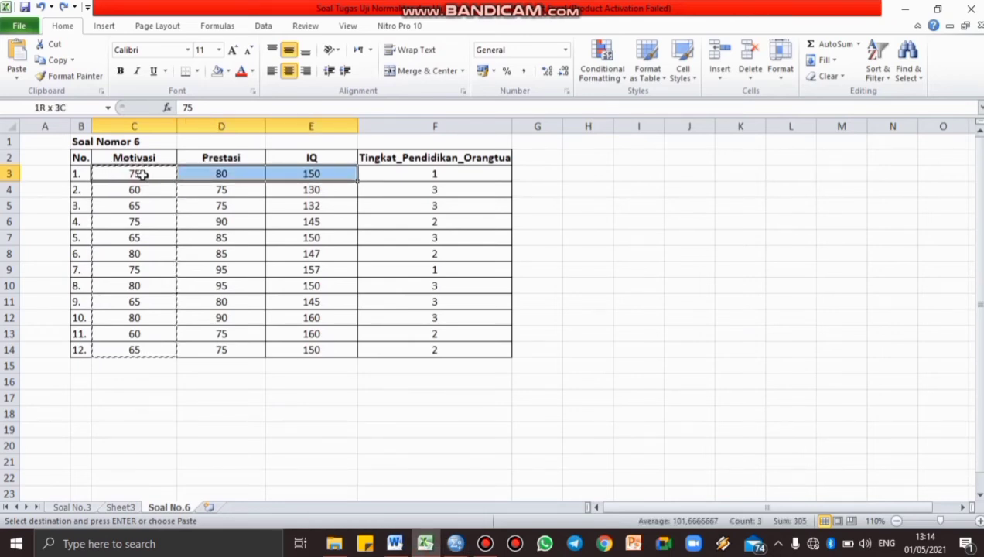
key(shift+Down)
key(shift+Down)
key(shift+Down)
key(shift+Down)
key(shift+Down)
key(shift+Down)
key(shift+Down)
key(shift+Down)
key(shift+Down)
key(shift+Down)
key(shift+Down)
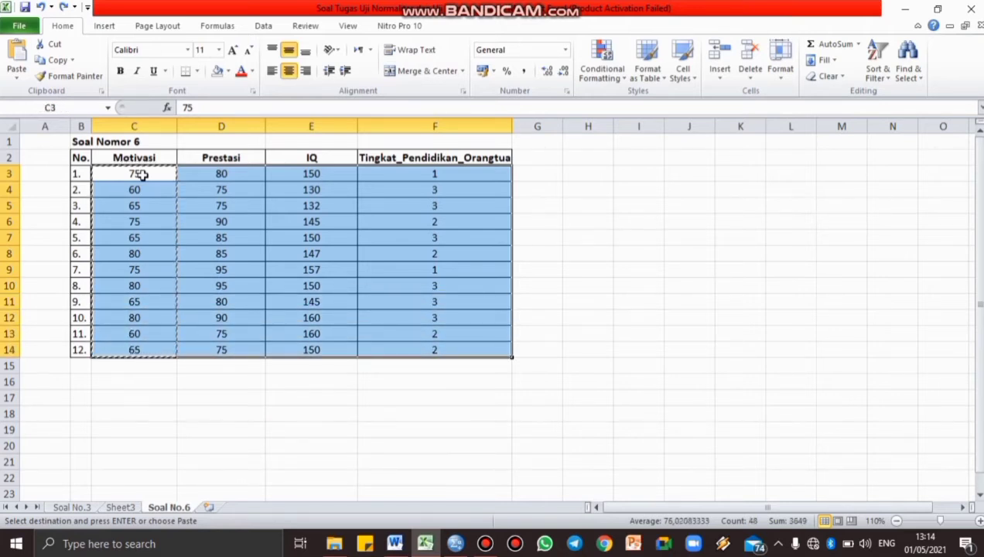
key(ctrl+c)
Switch to SPSS, paste the copied values into the empty data set from the first cell and show the variable definitions
click(456, 544)
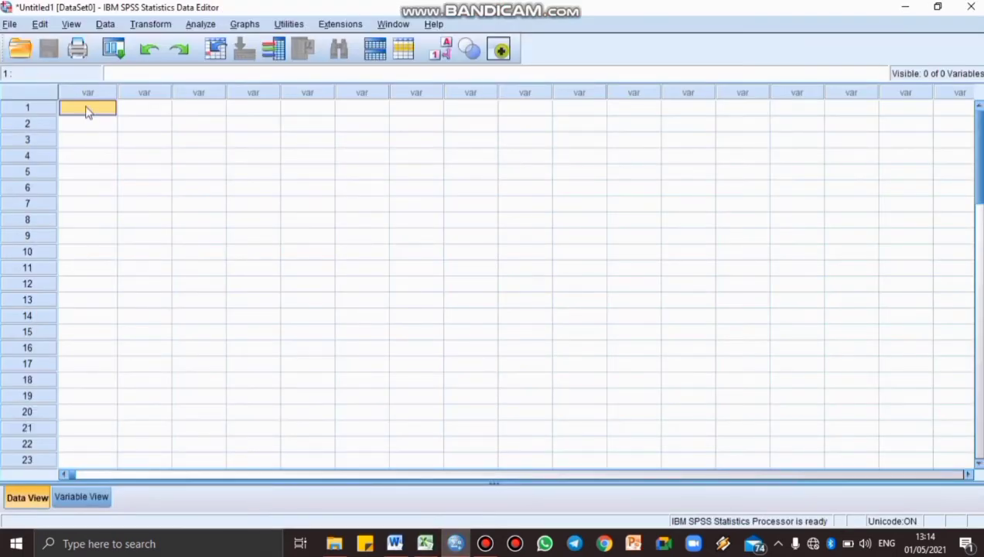
right_click(85, 108)
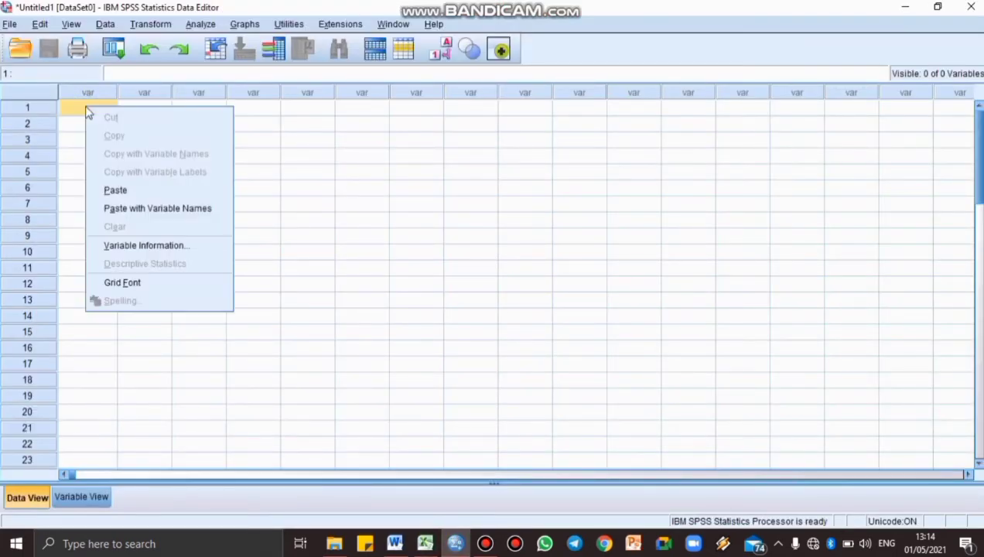
click(129, 191)
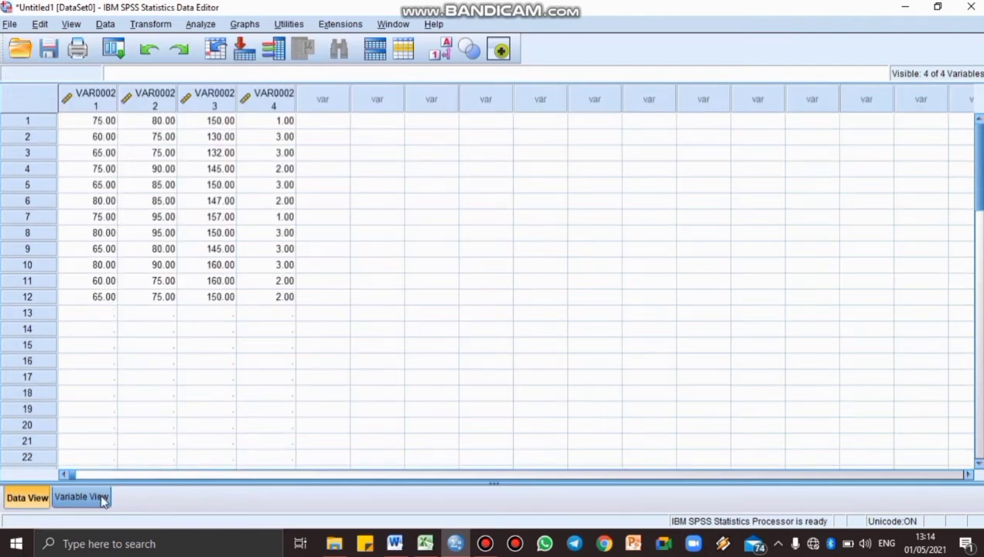
click(81, 498)
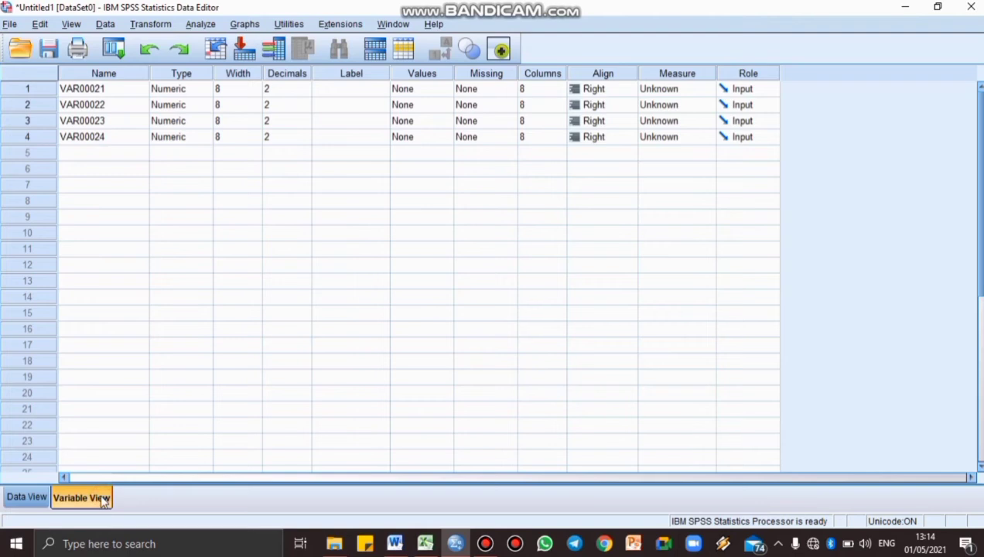
Name the first three variables Motivasi, Prestasi and IQ
click(108, 91)
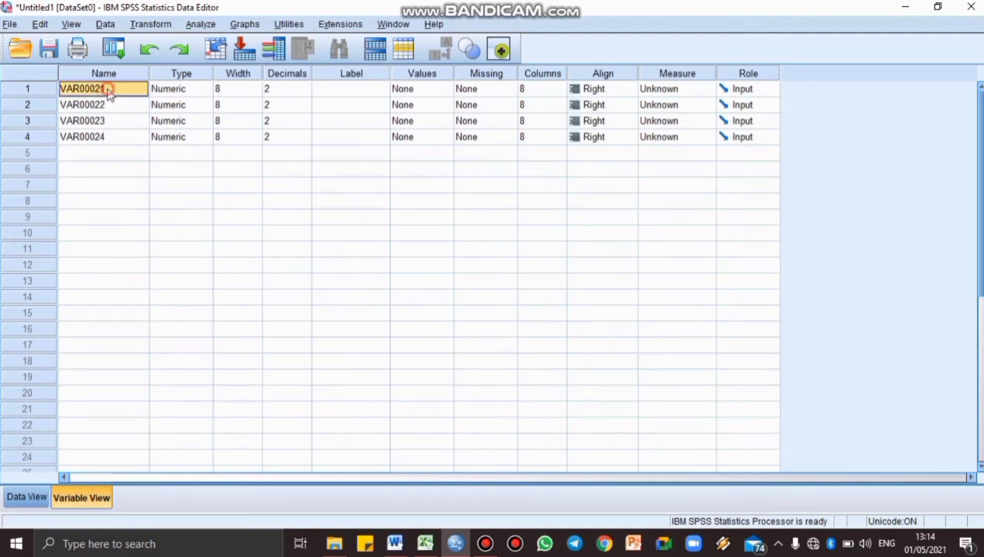
text(Mot)
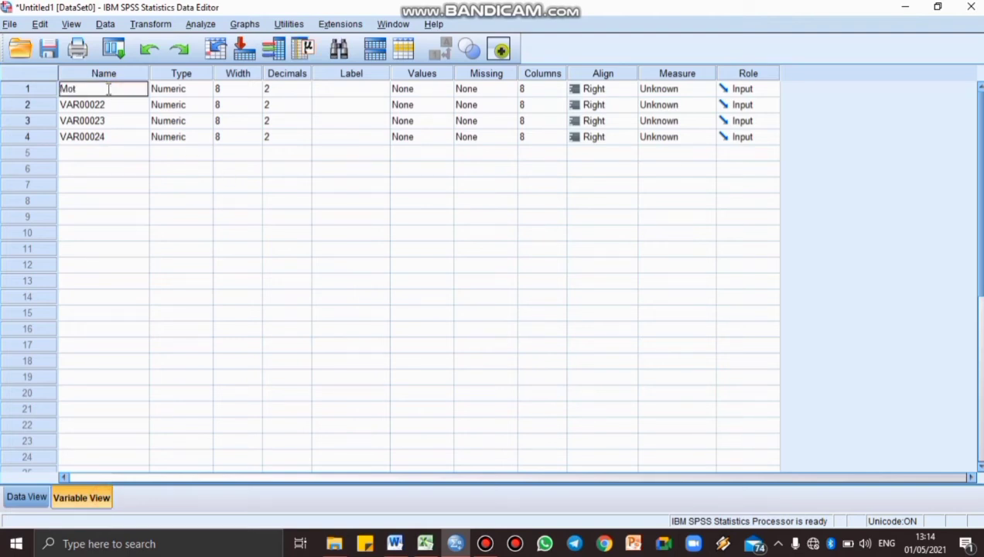
text(ivasi)
click(107, 110)
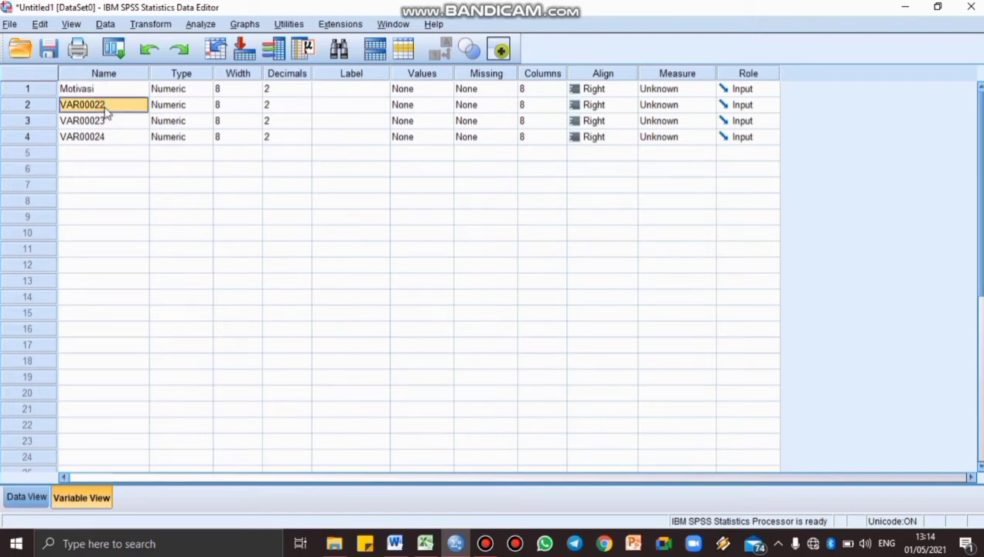
text(Pres)
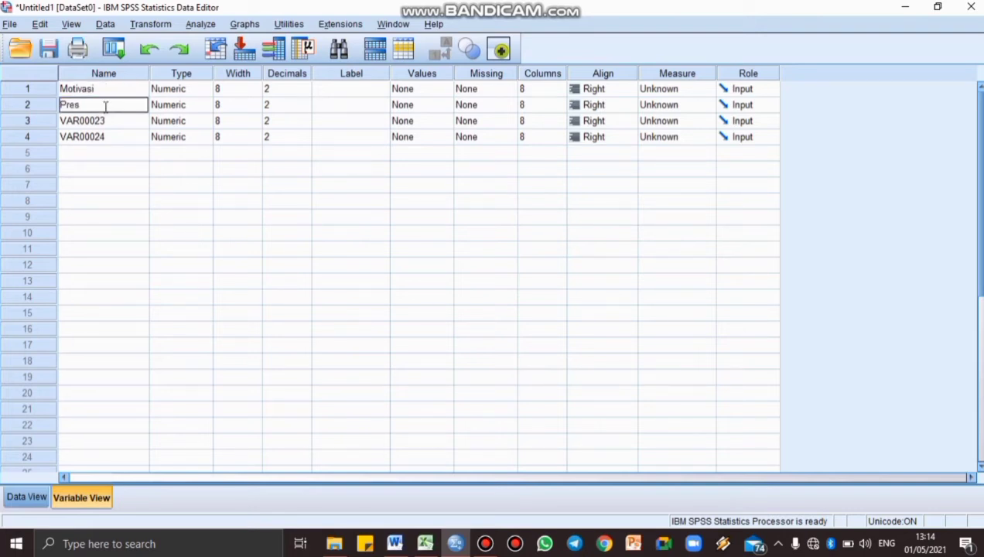
text(tasi)
click(100, 125)
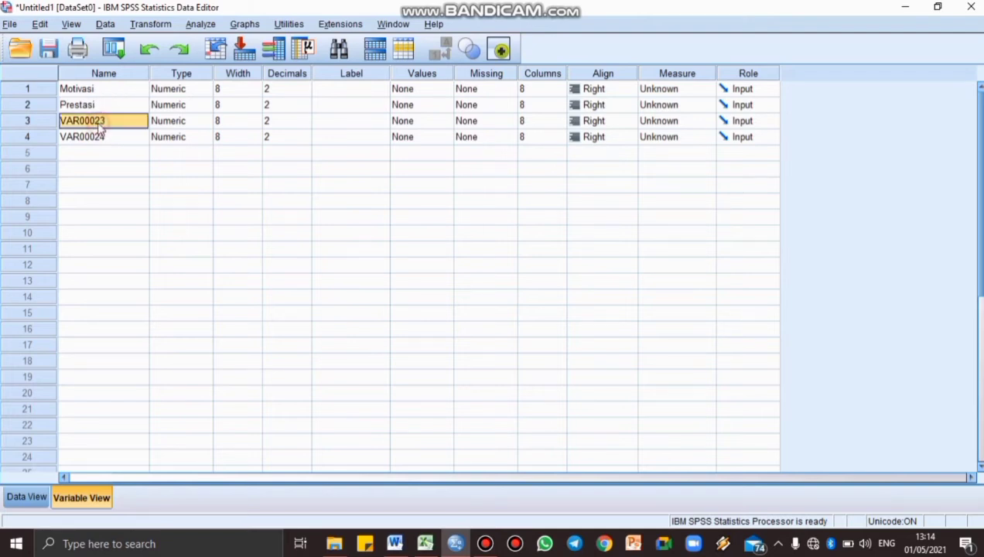
key(BackSpace)
text(IQ)
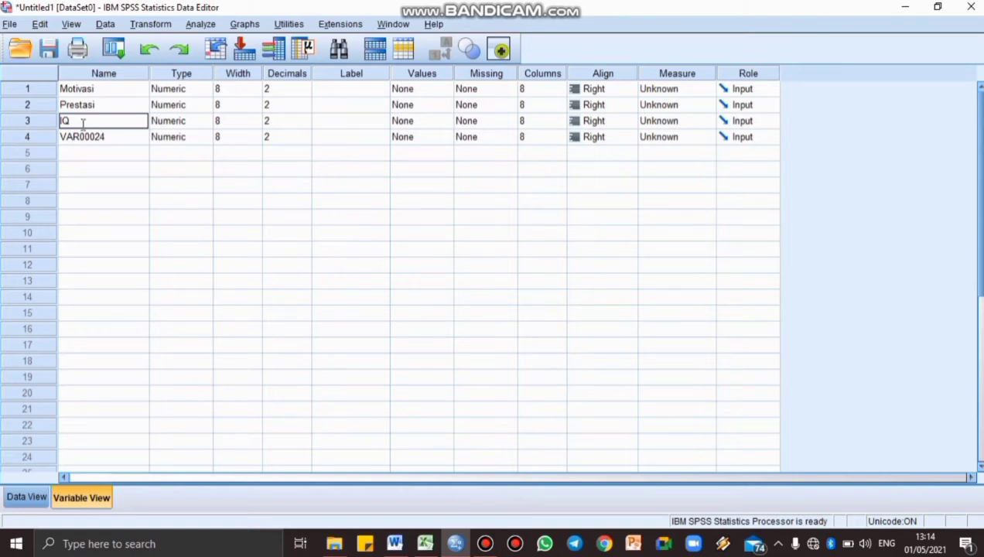
Name the fourth variable Tingkat_Pendidikan_Orangtua, using underscores instead of spaces
click(82, 143)
text(T)
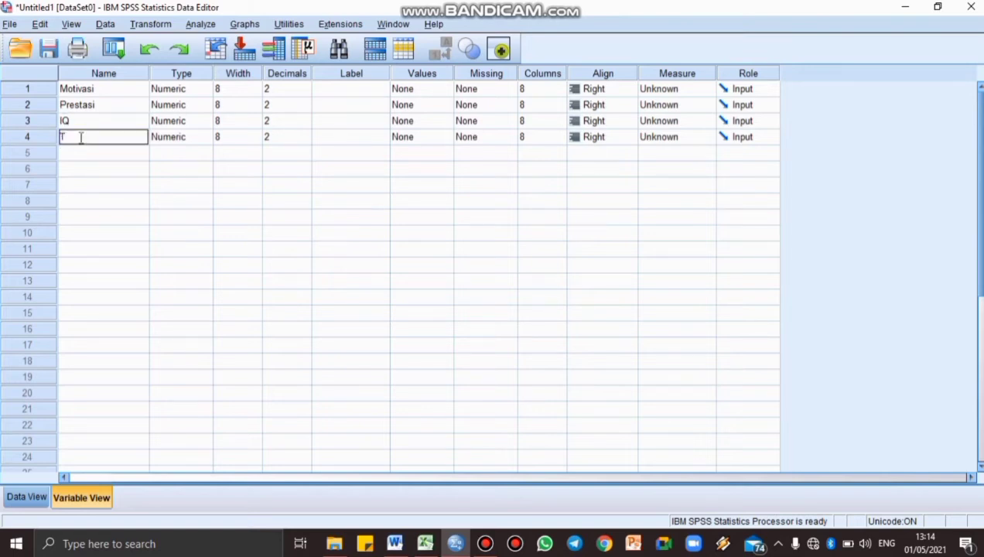
text(ingkat Pendidikan)
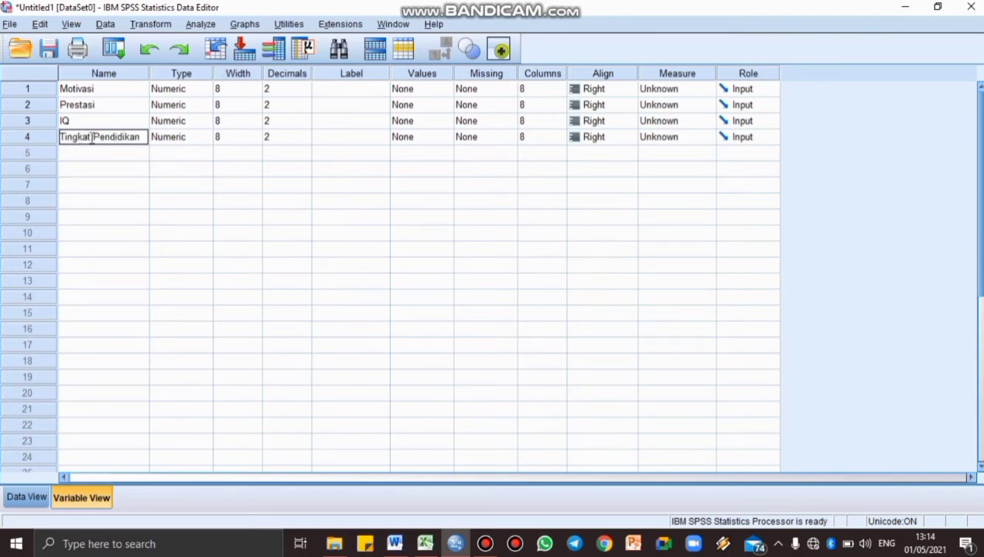
click(91, 138)
key(BackSpace)
text(_Pendidikan_Oran)
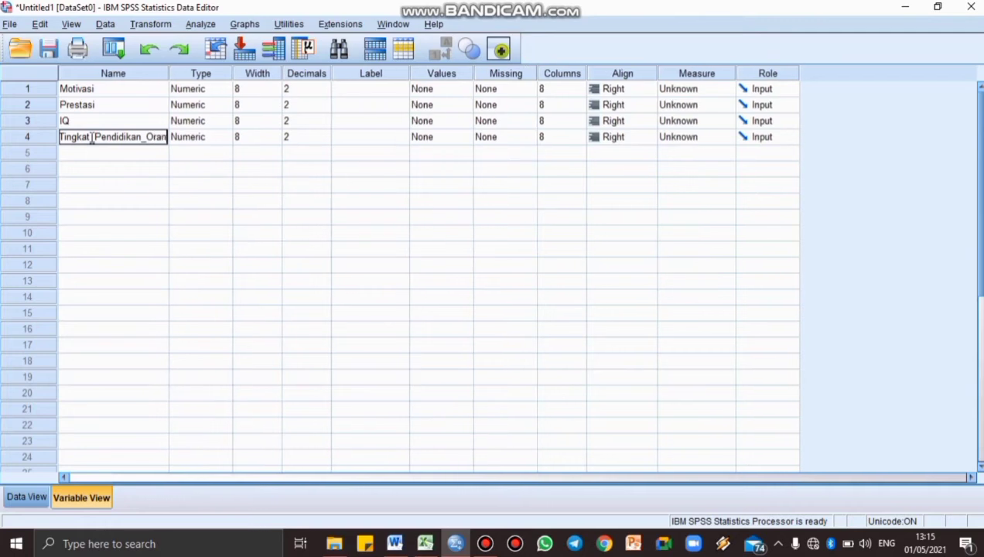
text(gtua)
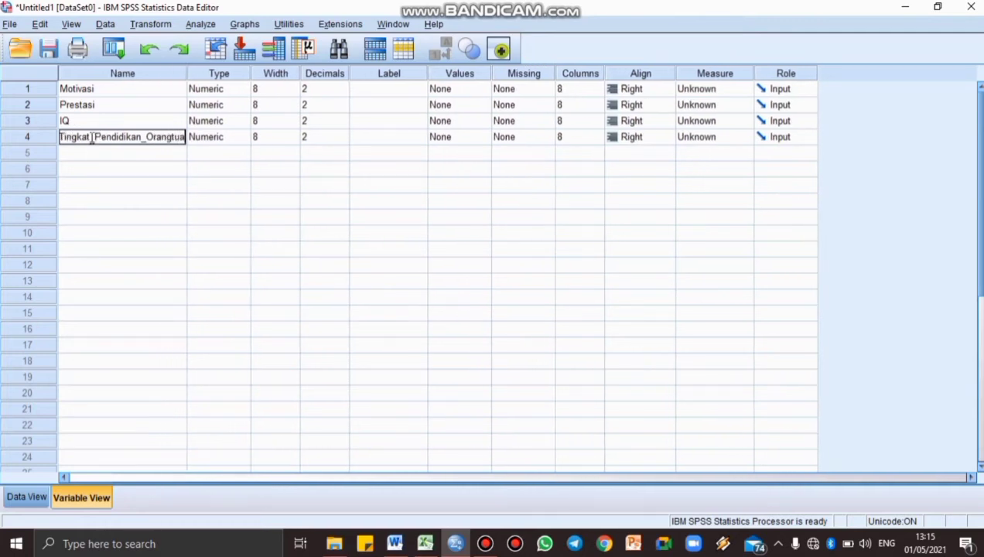
Set the decimals of all four variables to 0 and widen the Tingkat_Pendidikan_Orangtua column in the data view
click(344, 95)
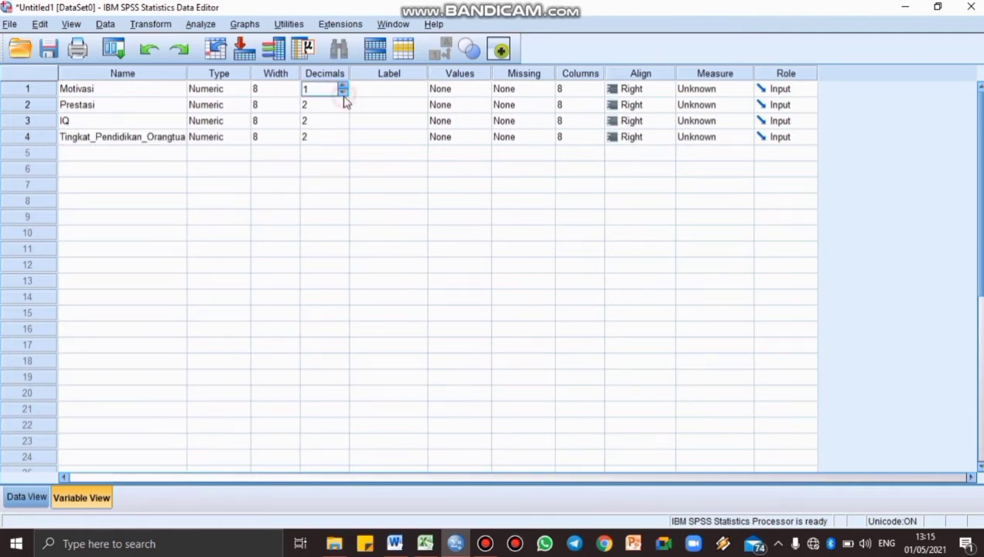
click(343, 94)
click(344, 110)
click(344, 110)
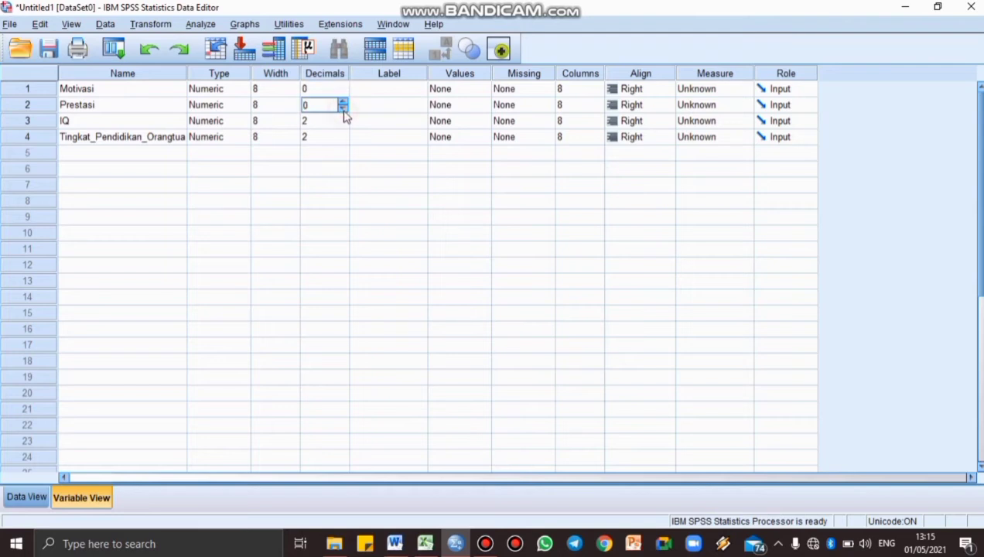
click(344, 125)
click(344, 125)
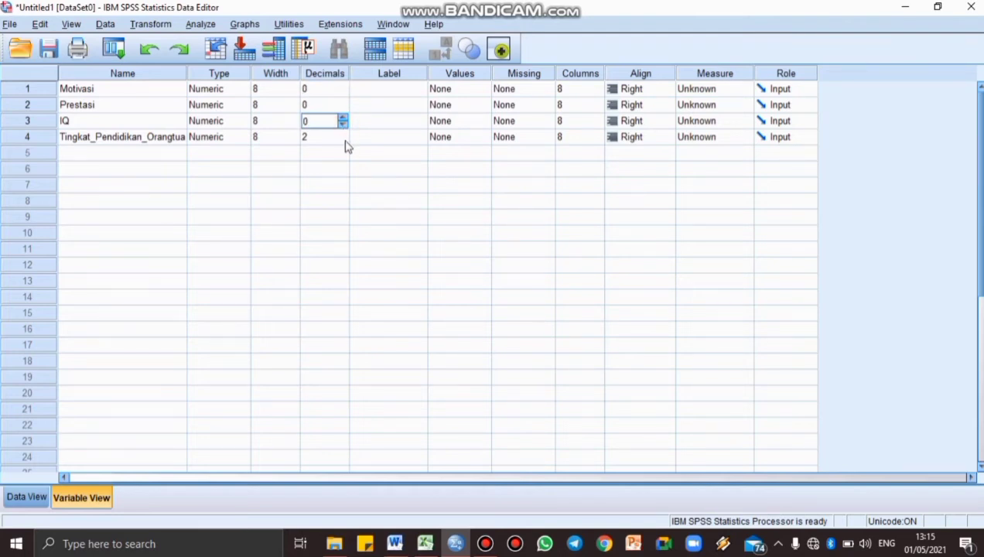
click(344, 141)
click(345, 140)
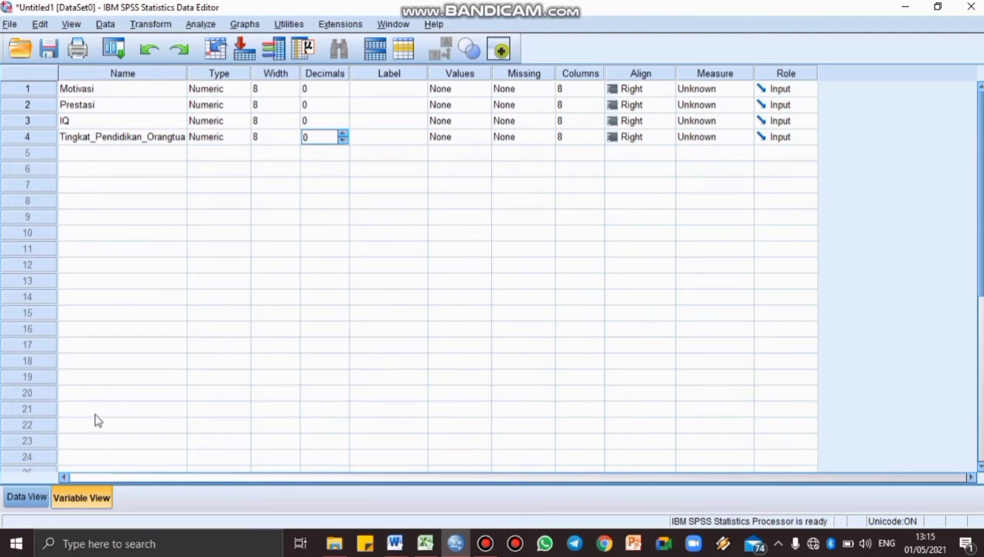
click(27, 497)
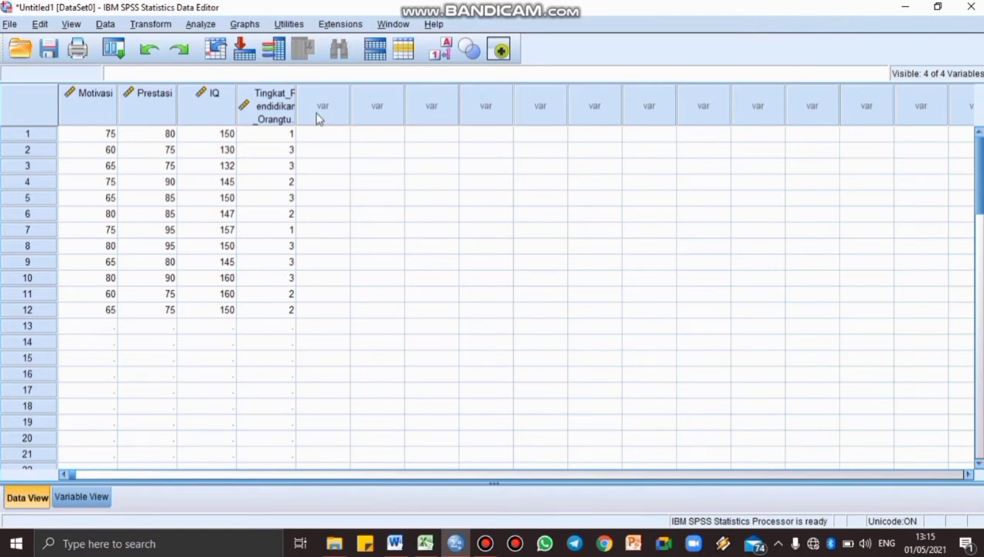
drag(295, 107, 334, 108)
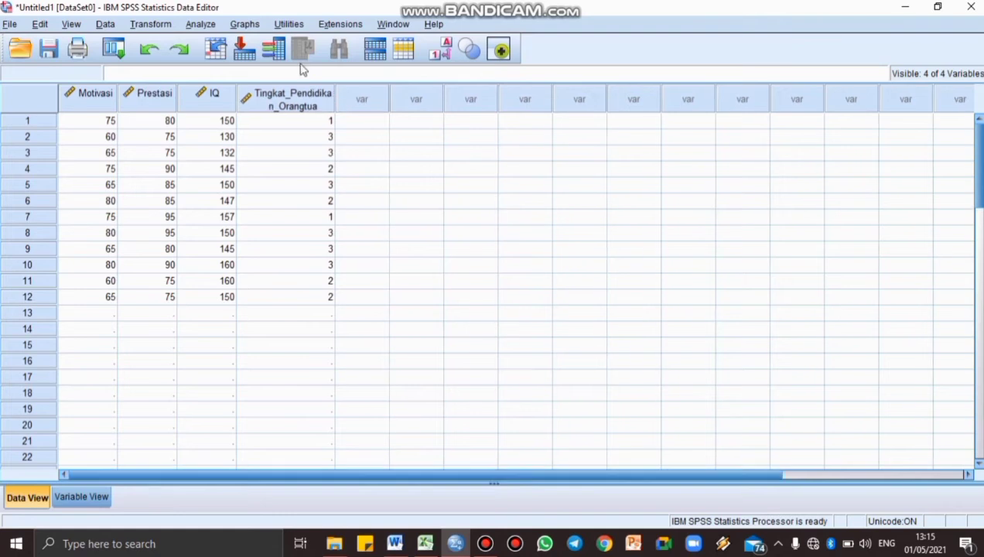
Start a Linear Regression analysis and reset its dialog to clear the previous variable assignments
click(206, 26)
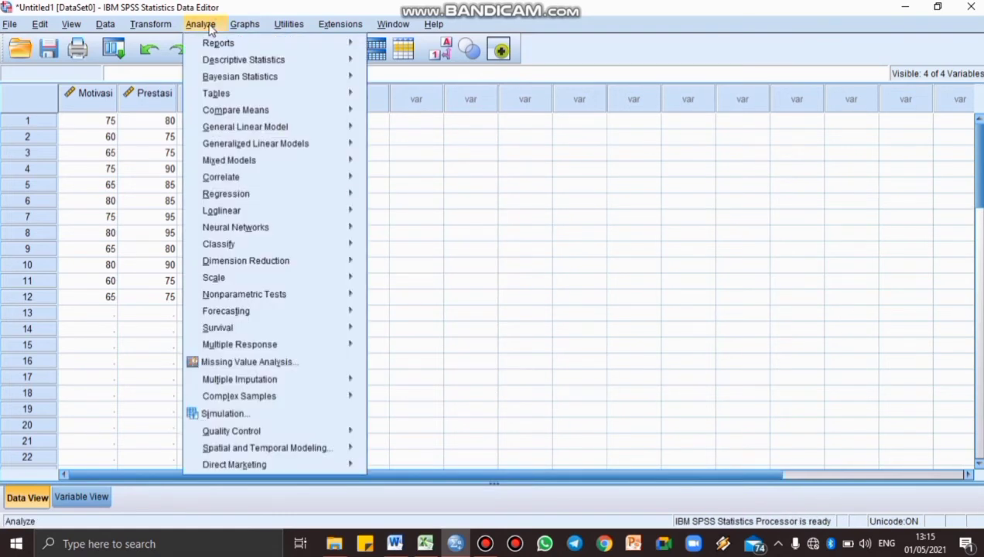
mouse_move(314, 199)
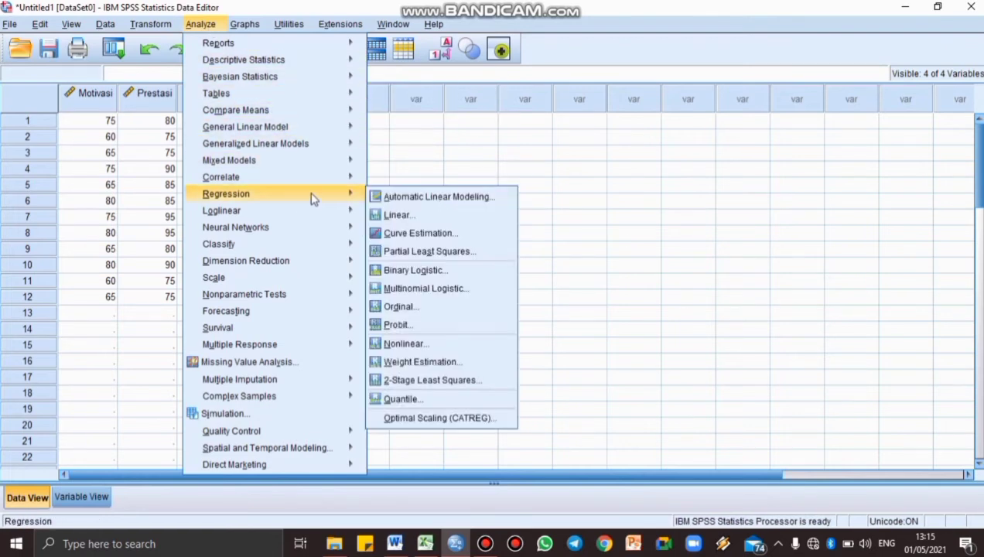
click(491, 219)
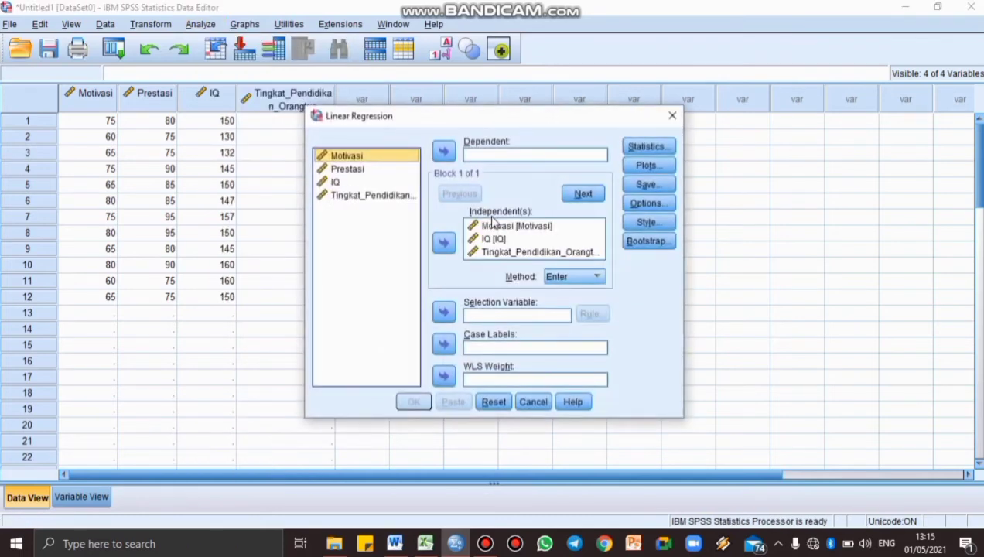
click(373, 160)
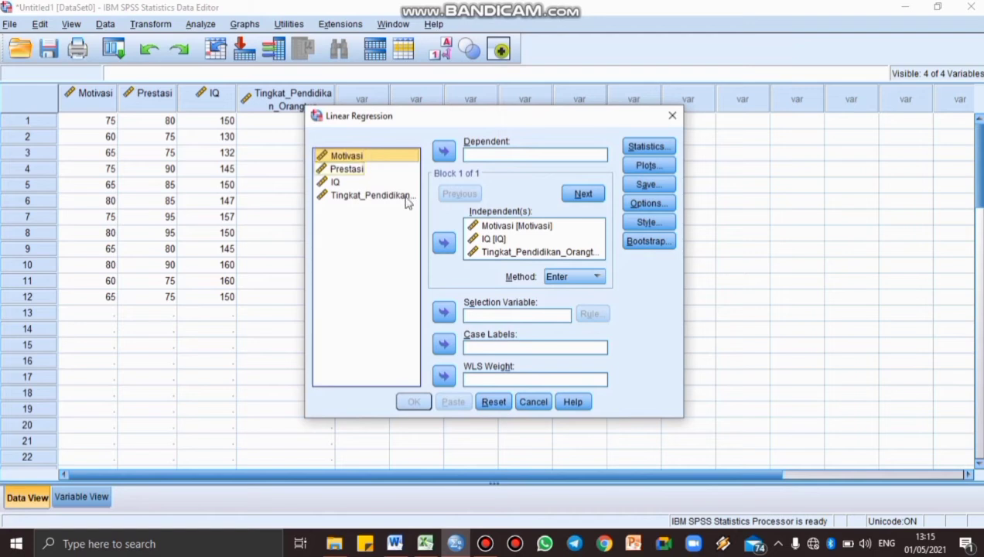
click(483, 405)
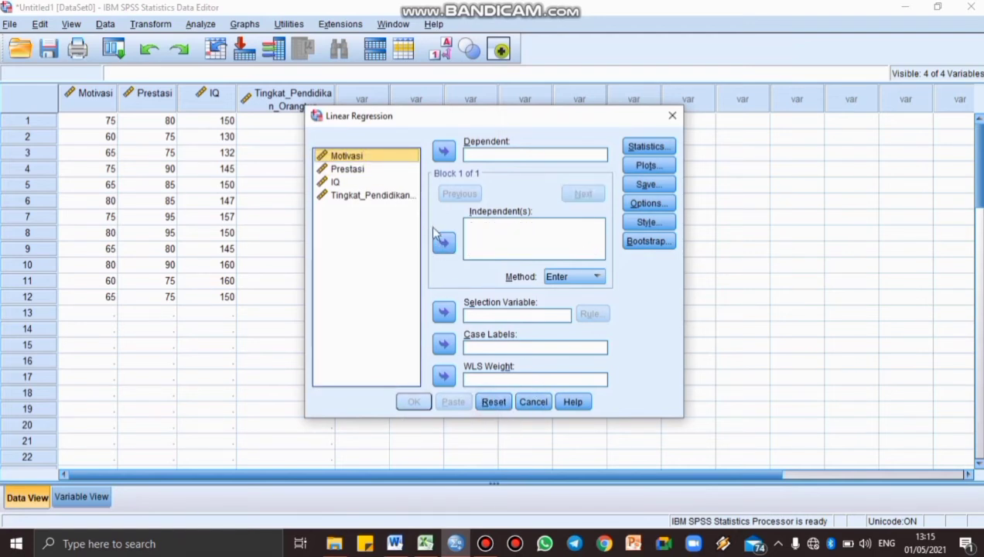
Assign Motivasi, IQ and Tingkat_Pendidikan_Orangtua as independent variables and Prestasi as the dependent variable
click(443, 243)
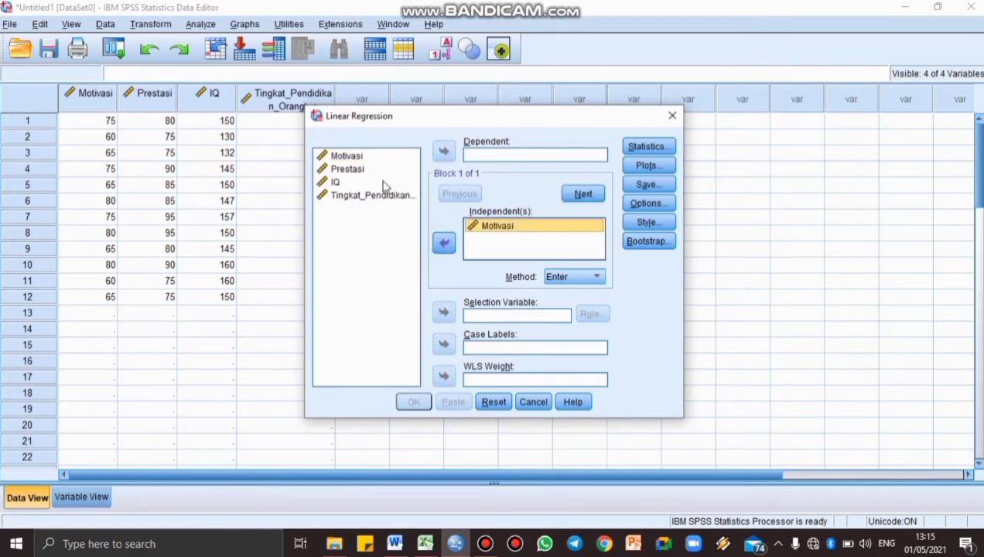
click(384, 184)
click(443, 243)
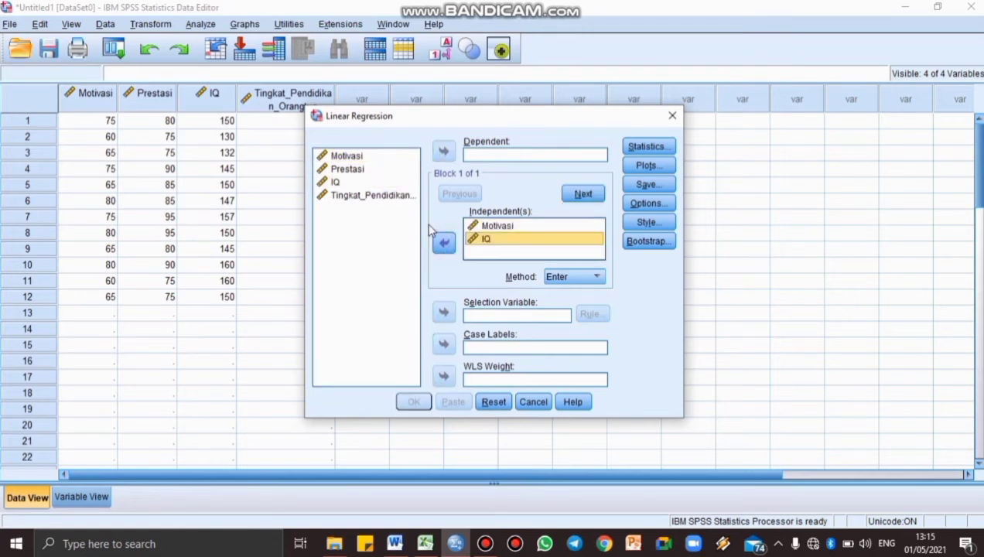
click(410, 195)
click(444, 243)
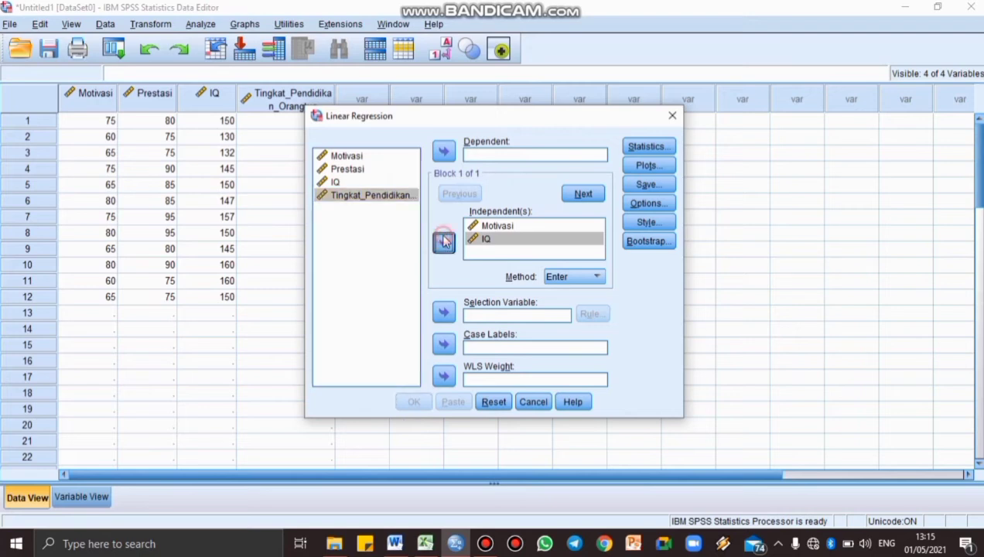
click(364, 174)
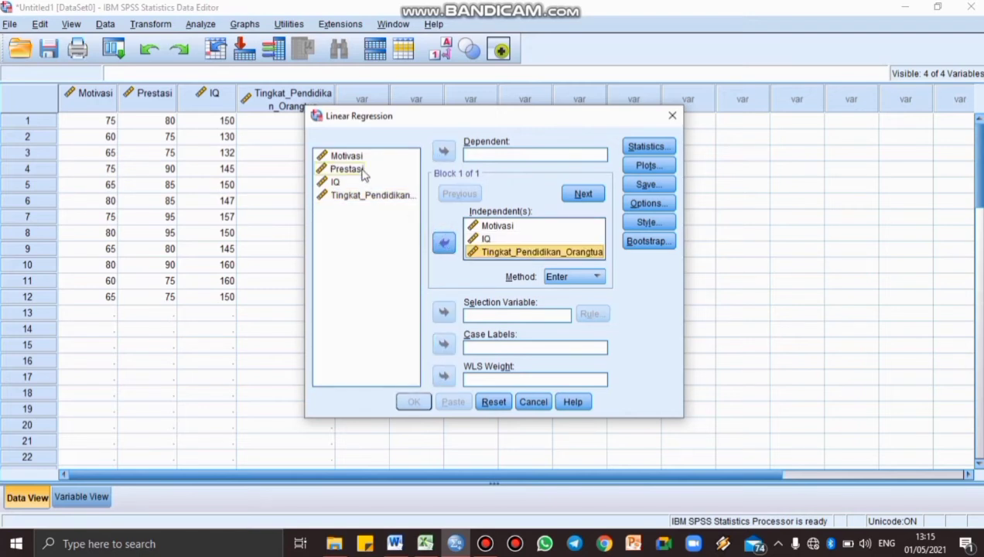
click(364, 174)
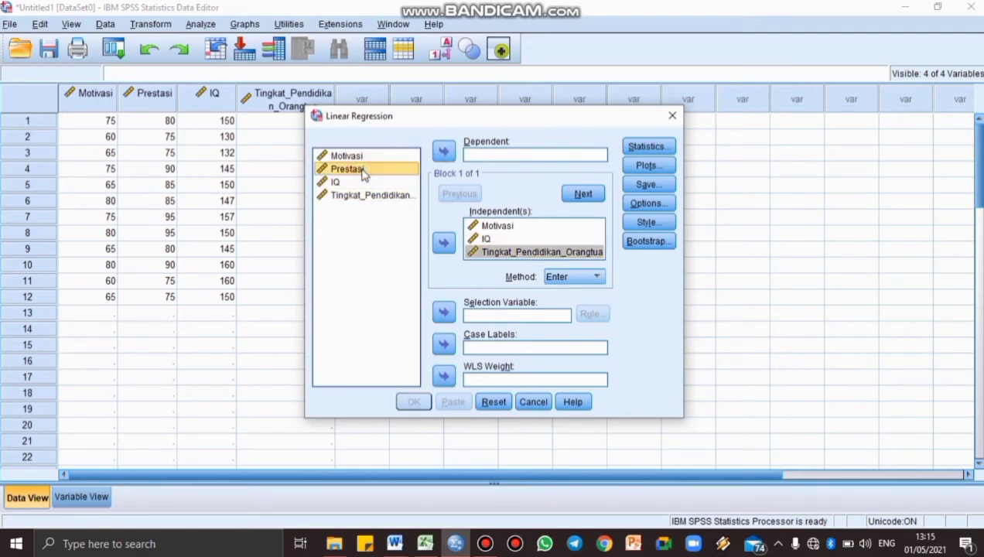
click(452, 152)
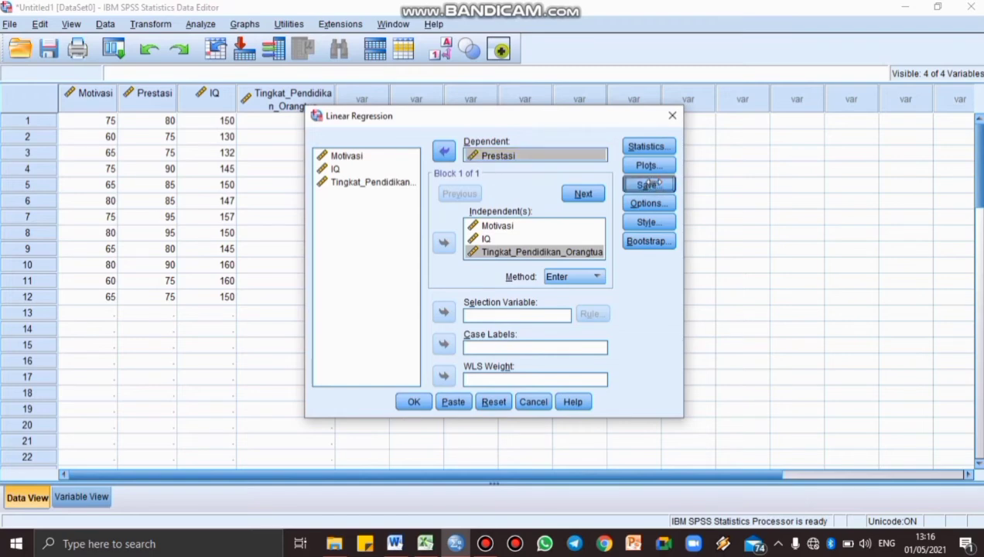
Set the linear regression to save unstandardized residuals
click(650, 185)
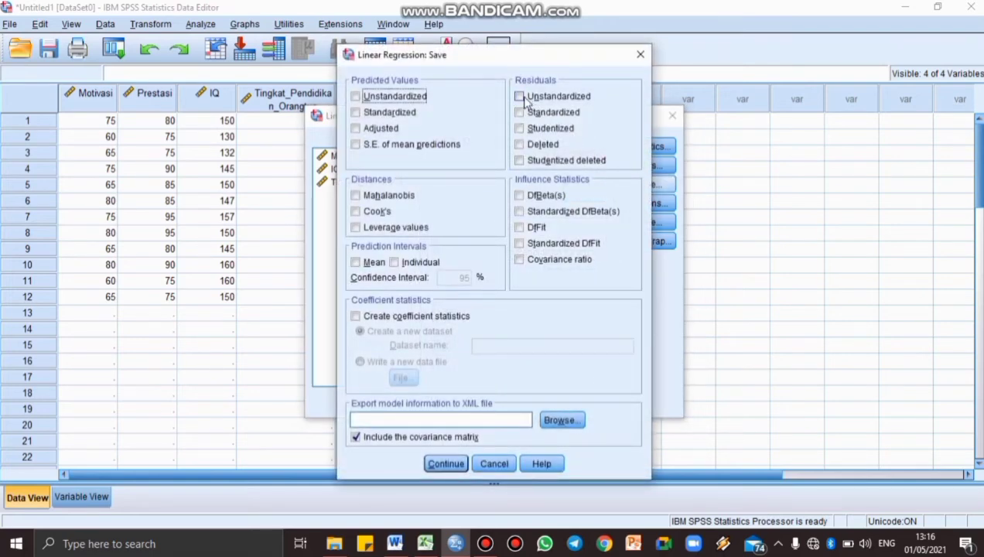
click(520, 98)
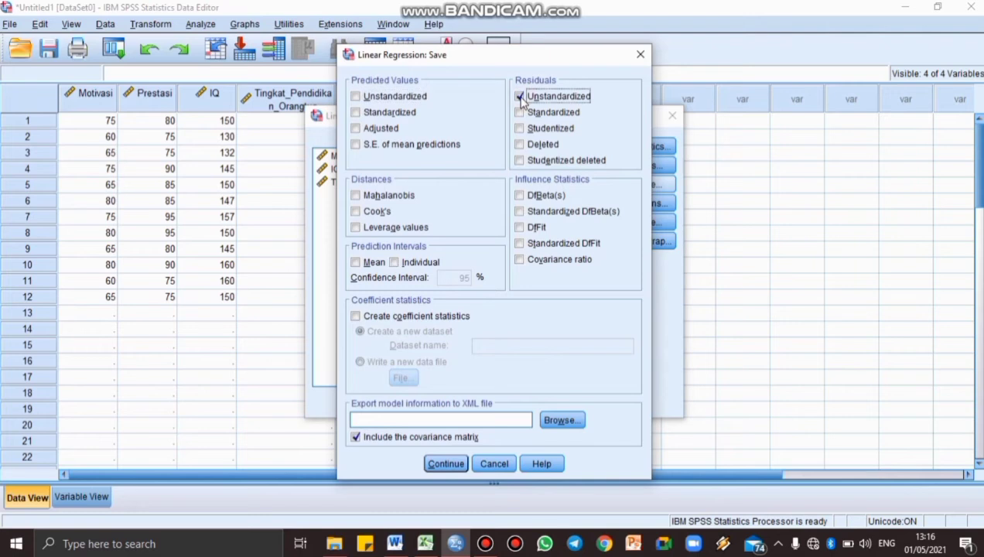
click(447, 464)
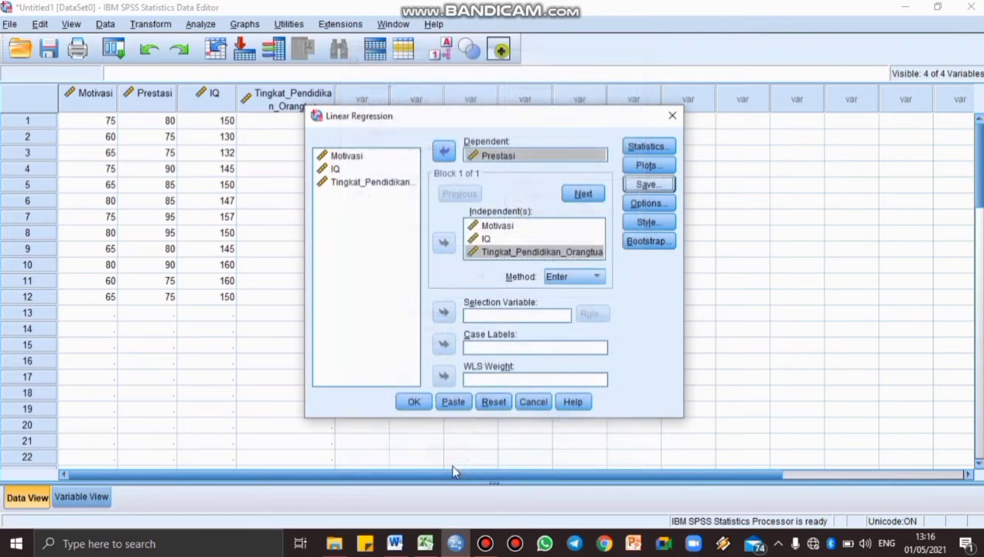
Run the linear regression and close its output window without saving the contents
click(413, 403)
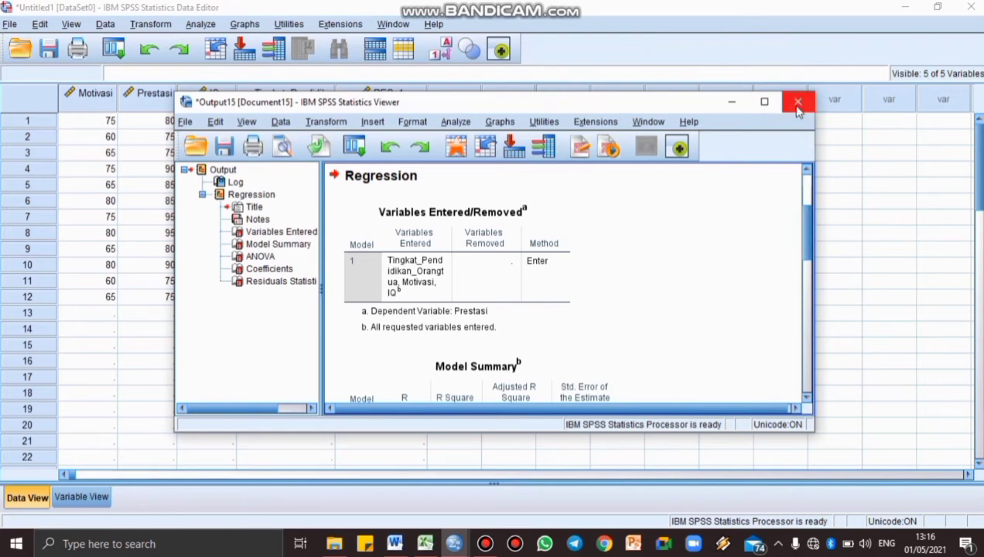
click(797, 106)
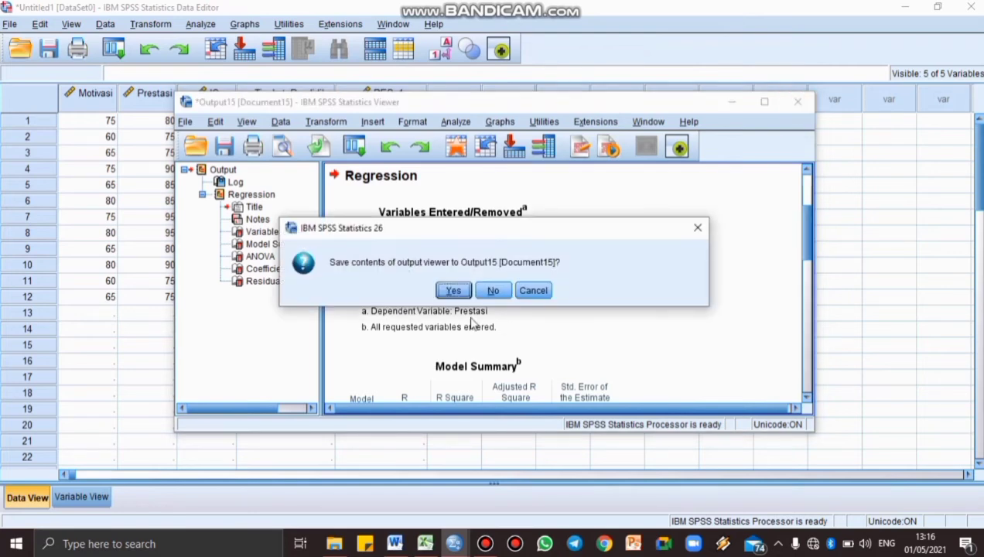
click(491, 293)
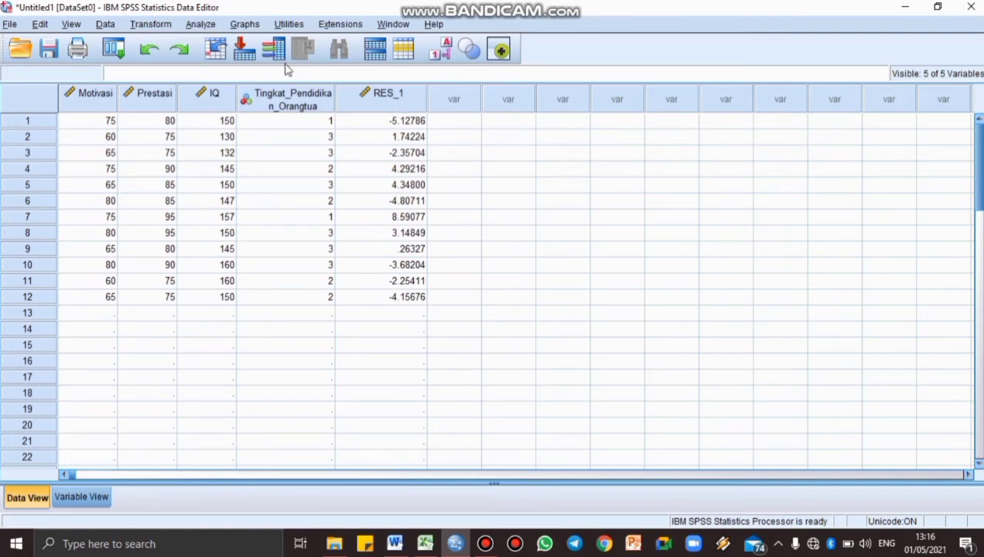
Run a legacy one-sample Kolmogorov-Smirnov test on Unstandardized Residual against the Normal distribution
click(203, 24)
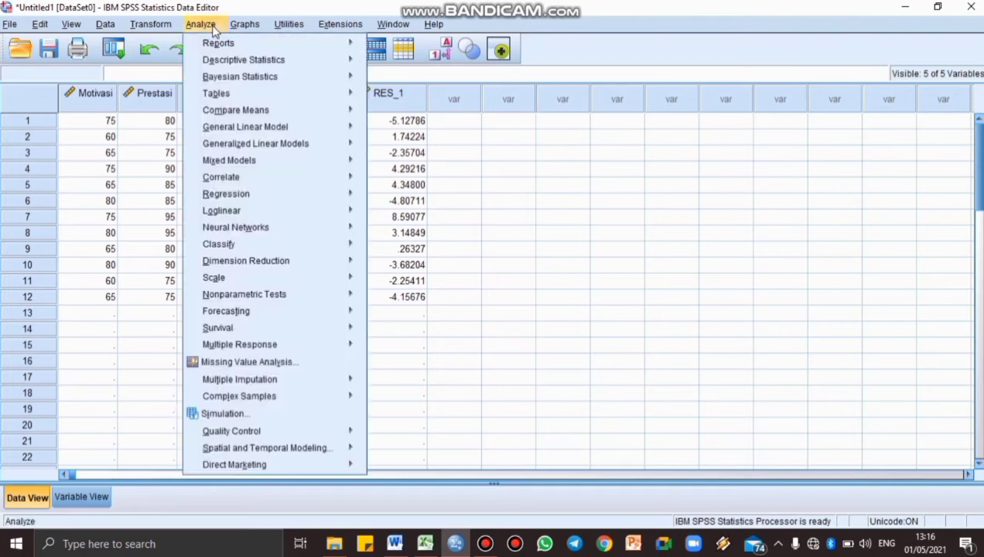
mouse_move(320, 281)
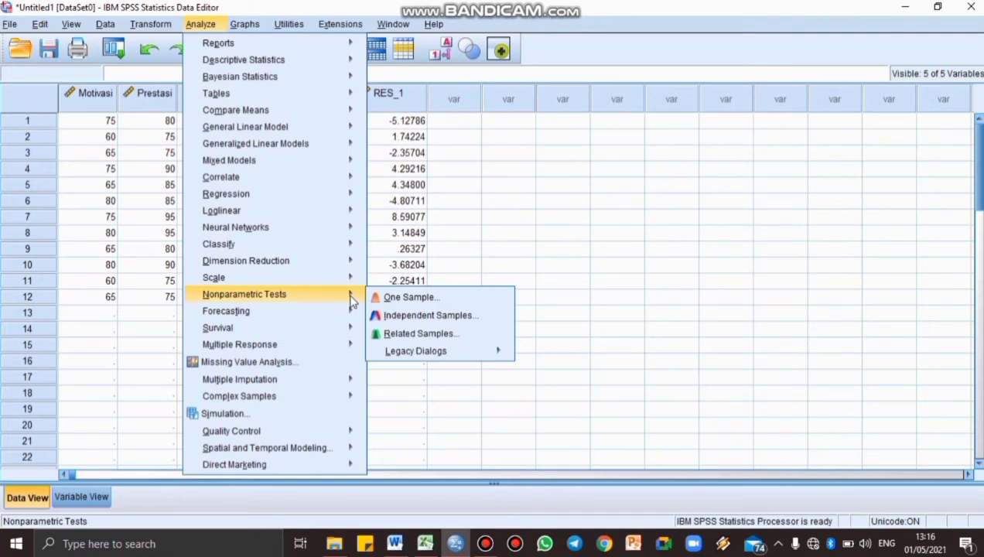
mouse_move(418, 351)
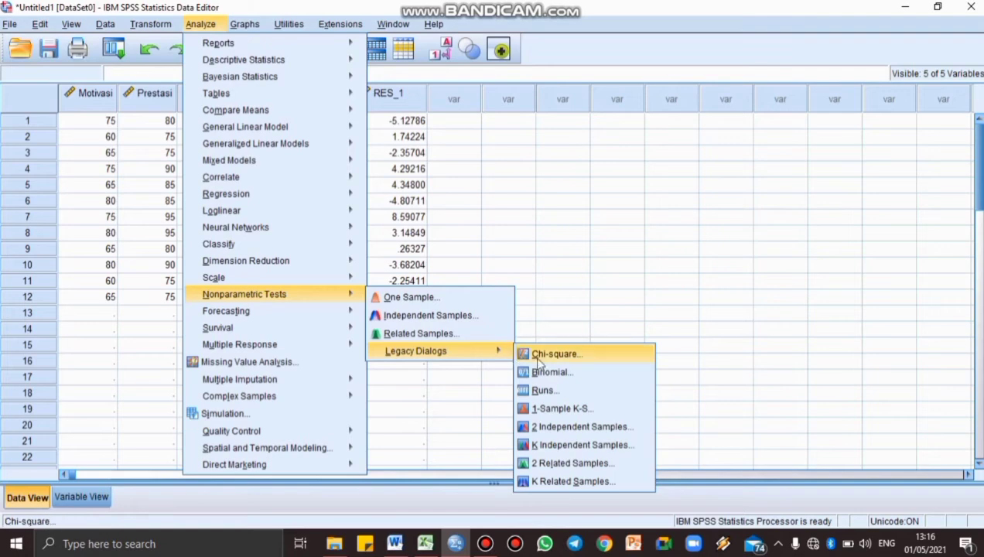
click(577, 410)
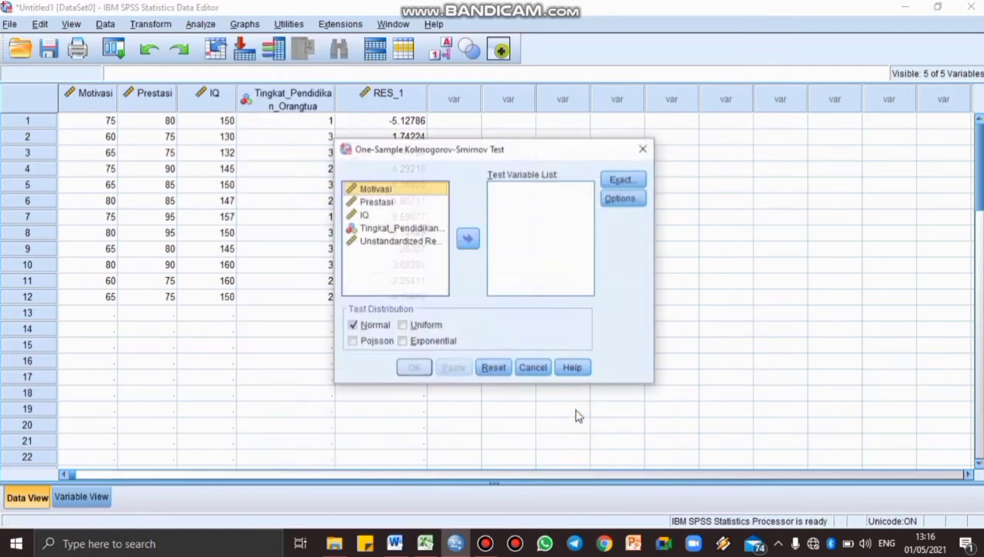
click(412, 243)
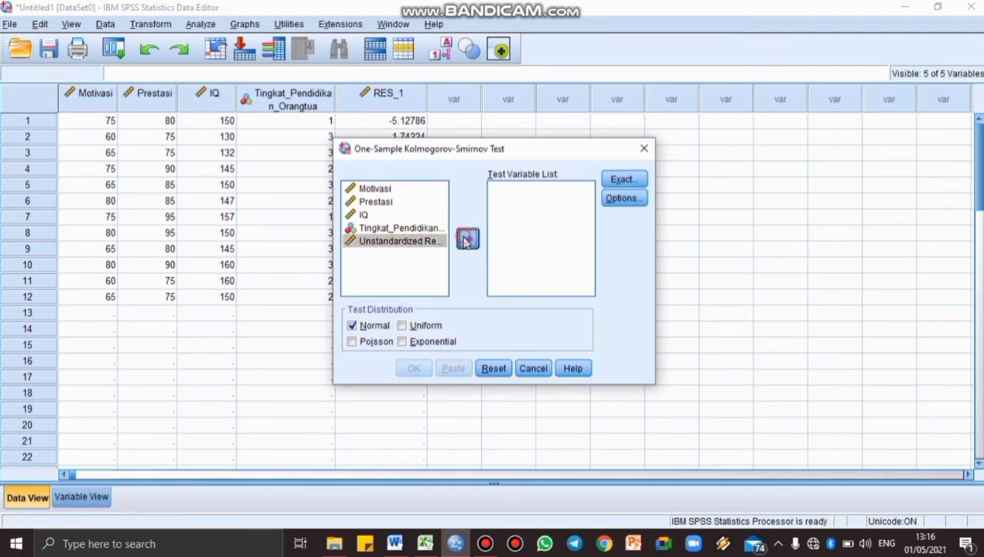
click(467, 241)
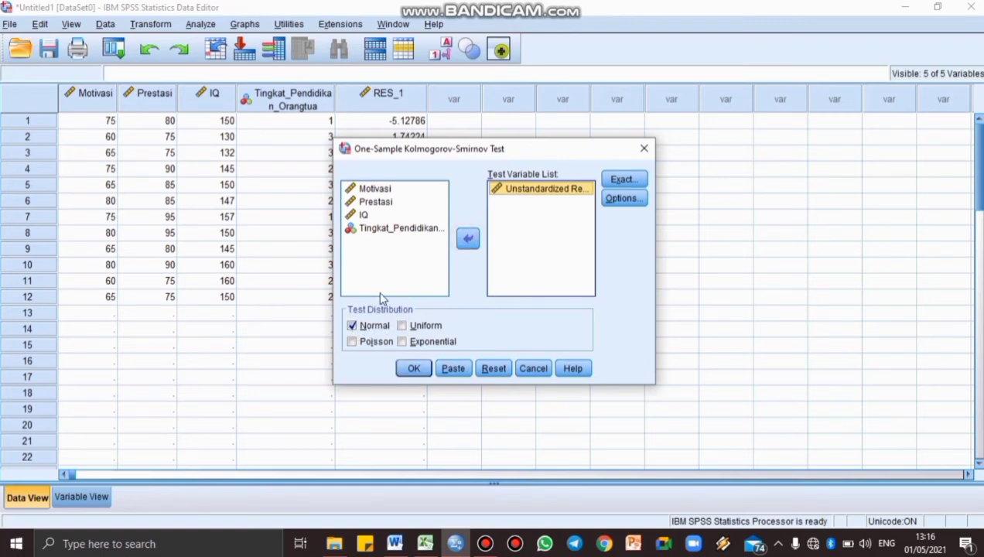
click(414, 369)
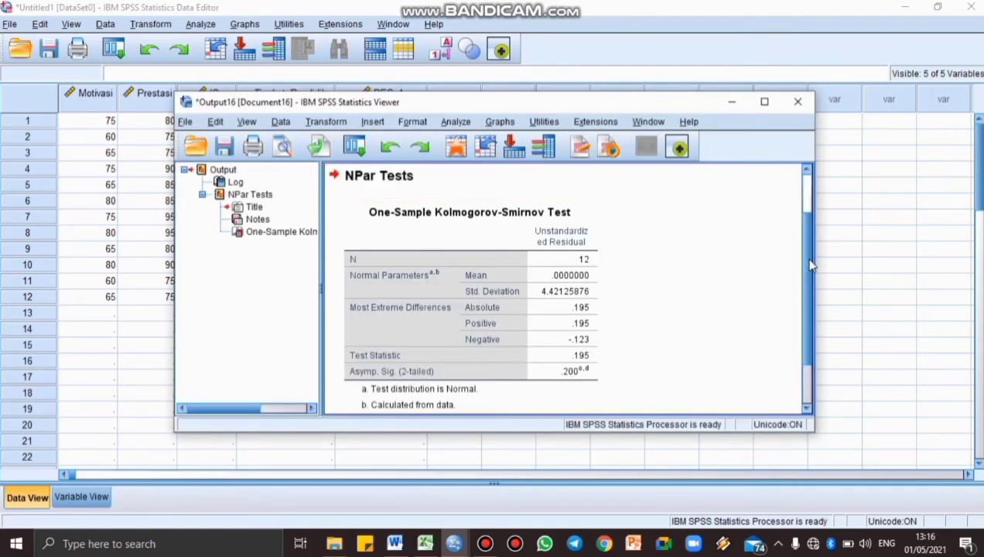
Examine the Kolmogorov-Smirnov significance value and compare it with the normality decision criteria in the Word document
drag(810, 267, 809, 302)
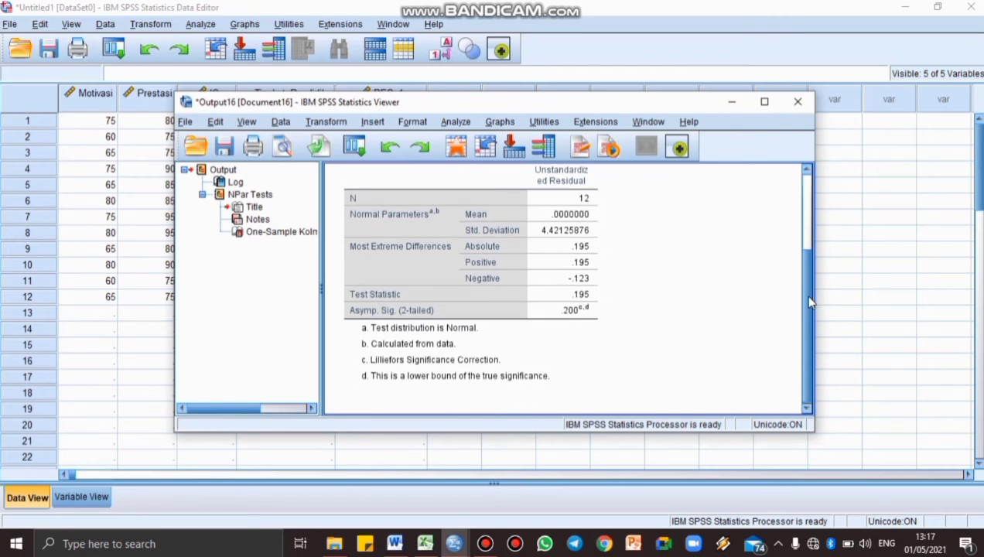
drag(557, 108, 664, 91)
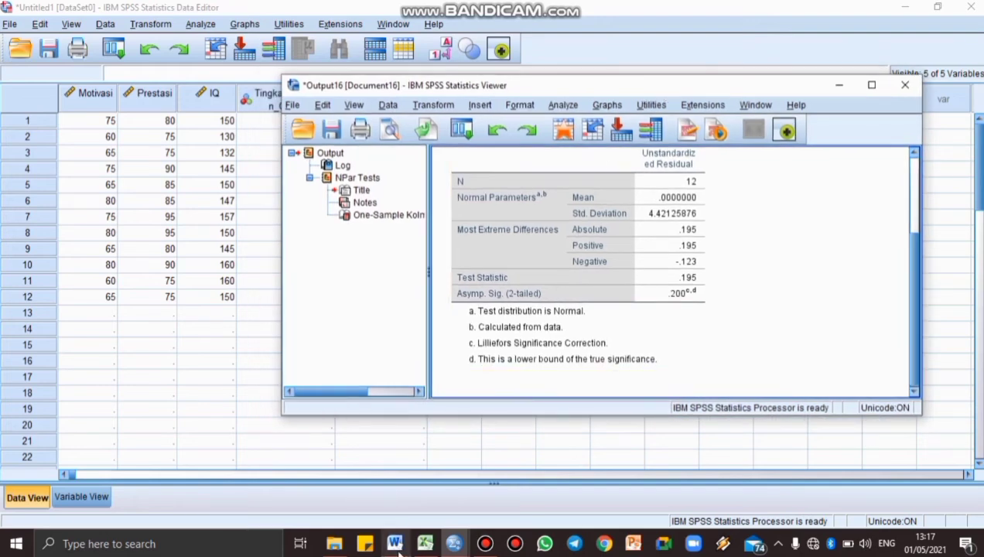
mouse_move(394, 543)
click(367, 464)
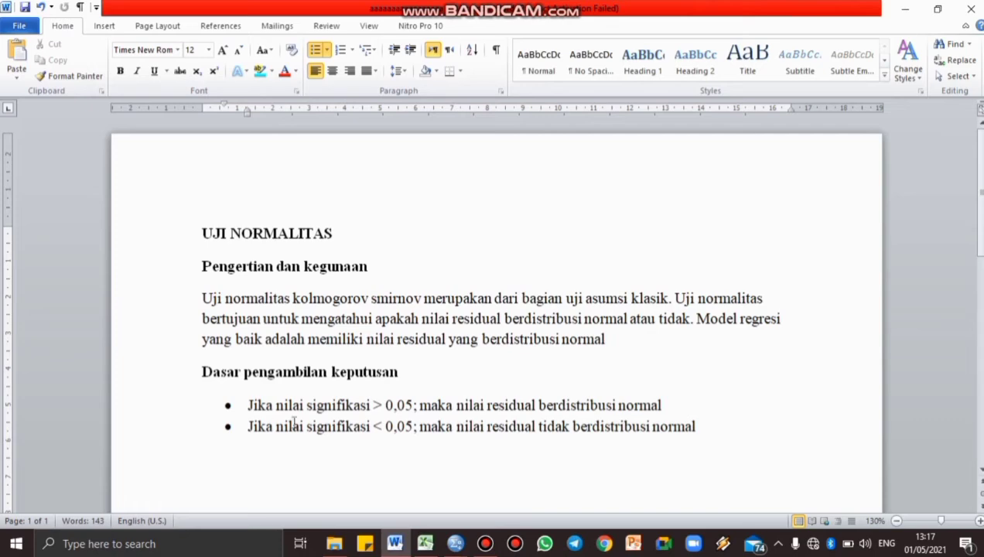
mouse_move(442, 536)
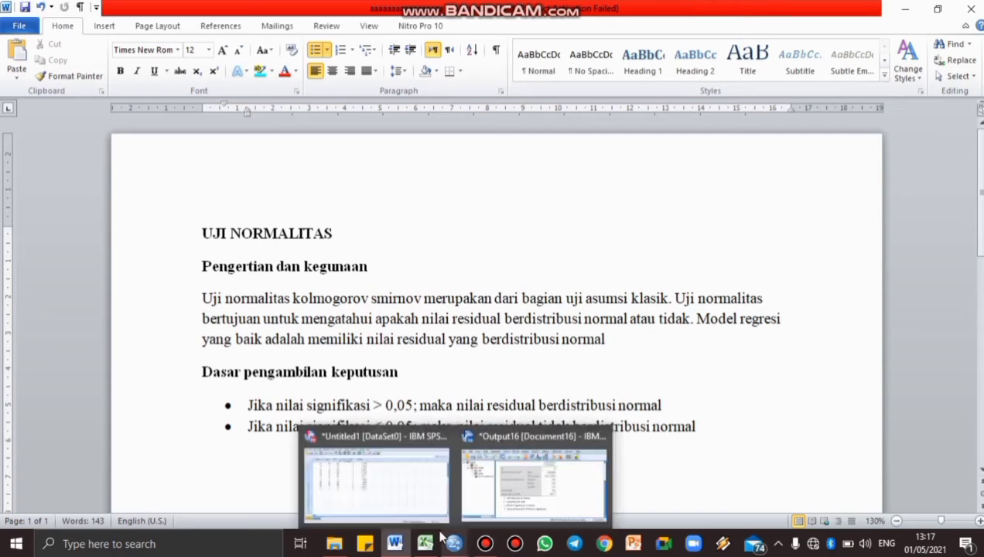
click(409, 500)
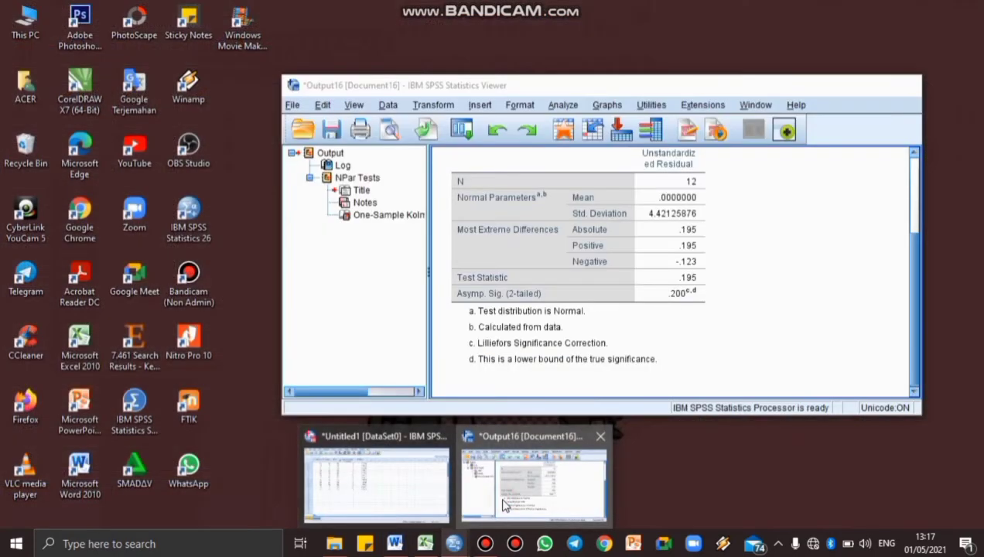
click(504, 503)
click(639, 278)
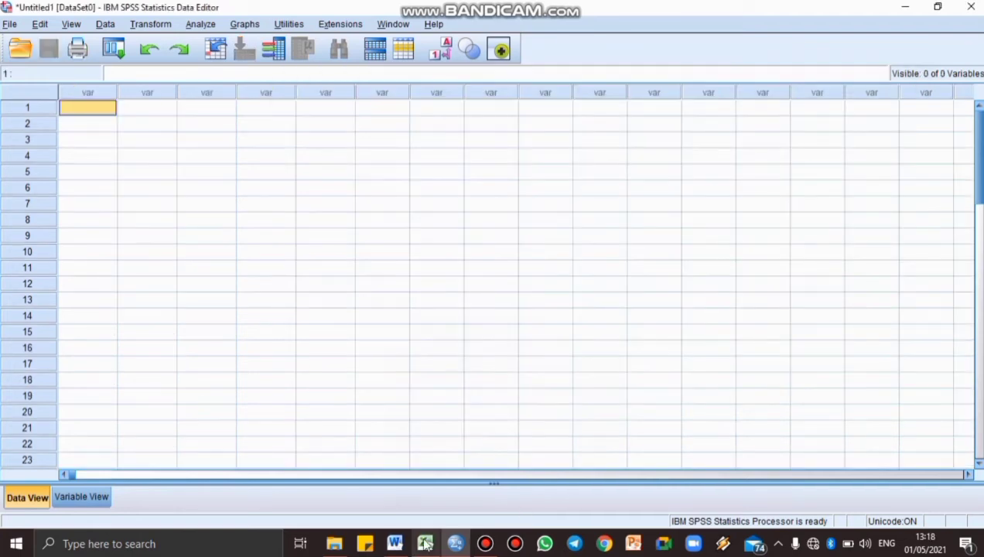
Define the first variable in the empty SPSS dataset as Uji_Penelitian_Siswa with 0 decimals
click(425, 544)
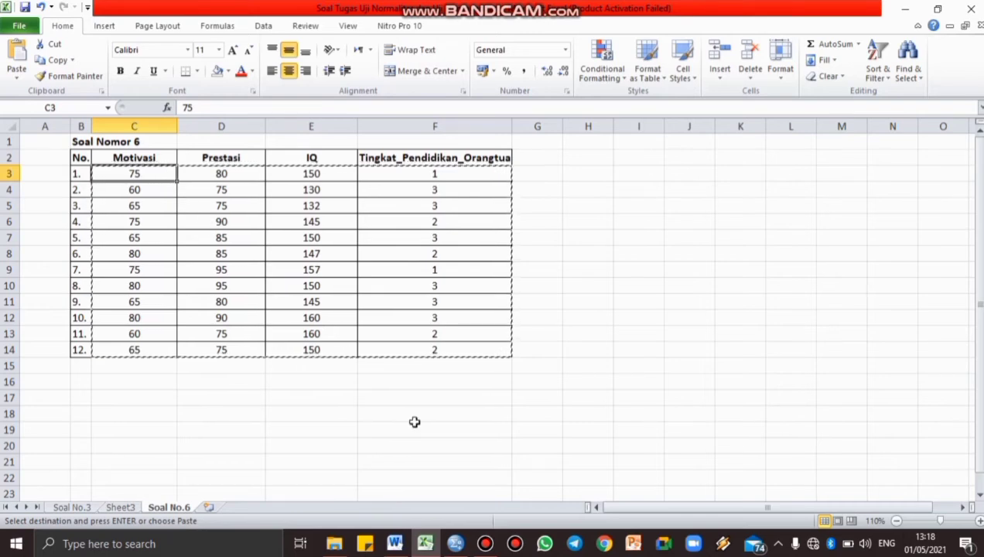
click(455, 476)
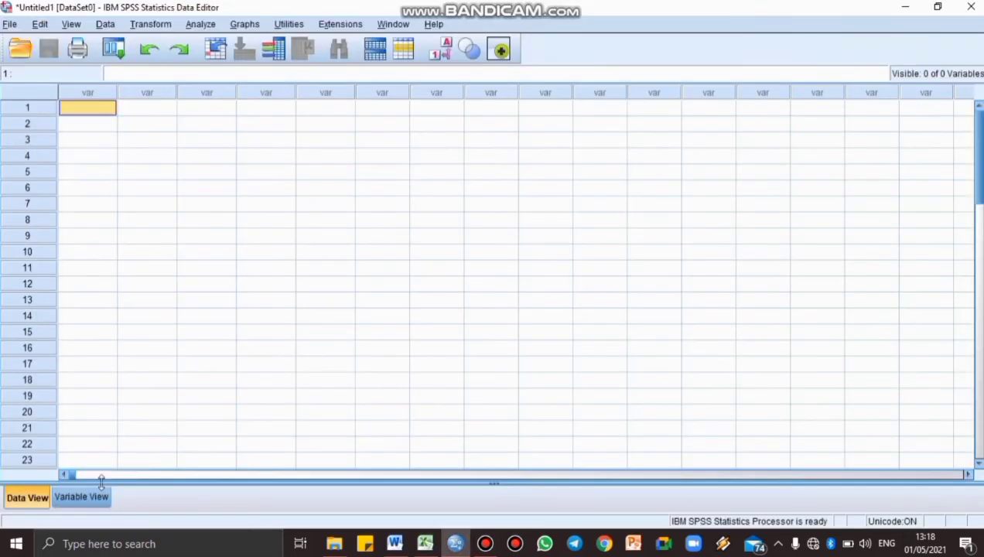
click(82, 497)
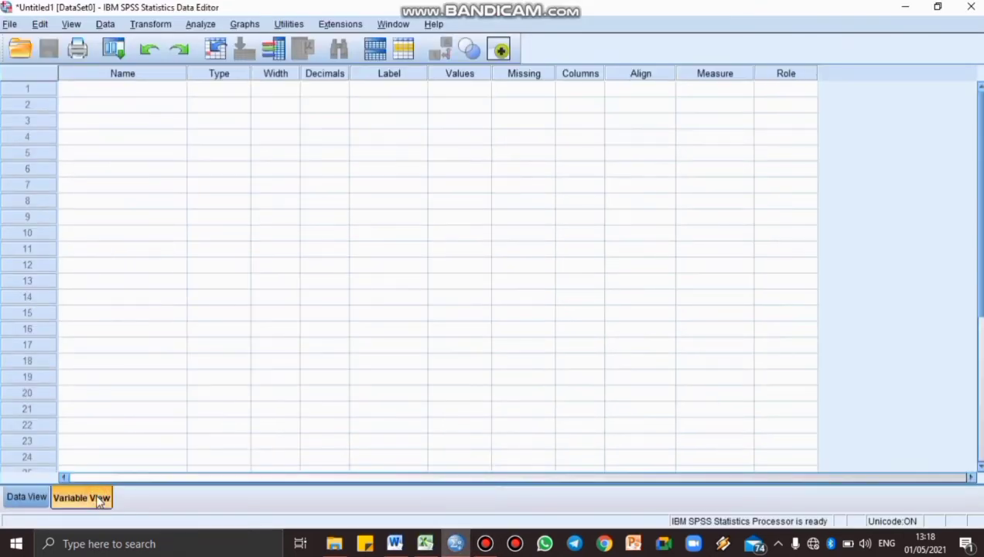
click(155, 92)
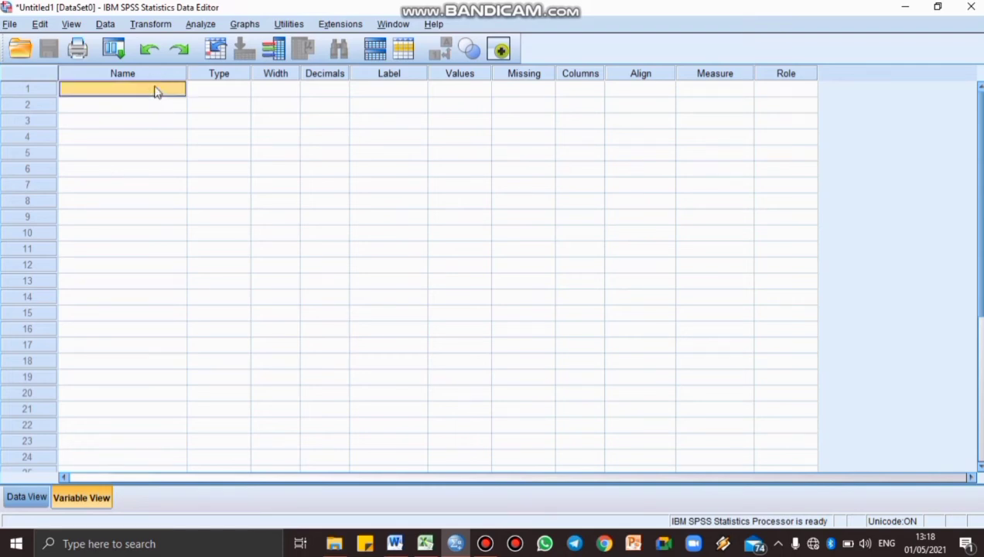
text(Uji_Penelitia)
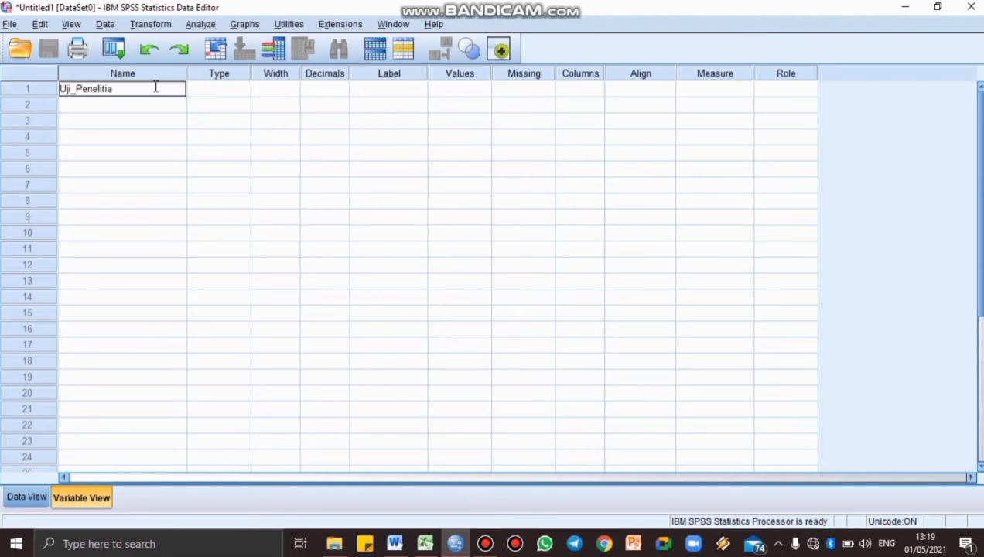
text(n_Siswa)
click(329, 88)
click(342, 92)
click(342, 92)
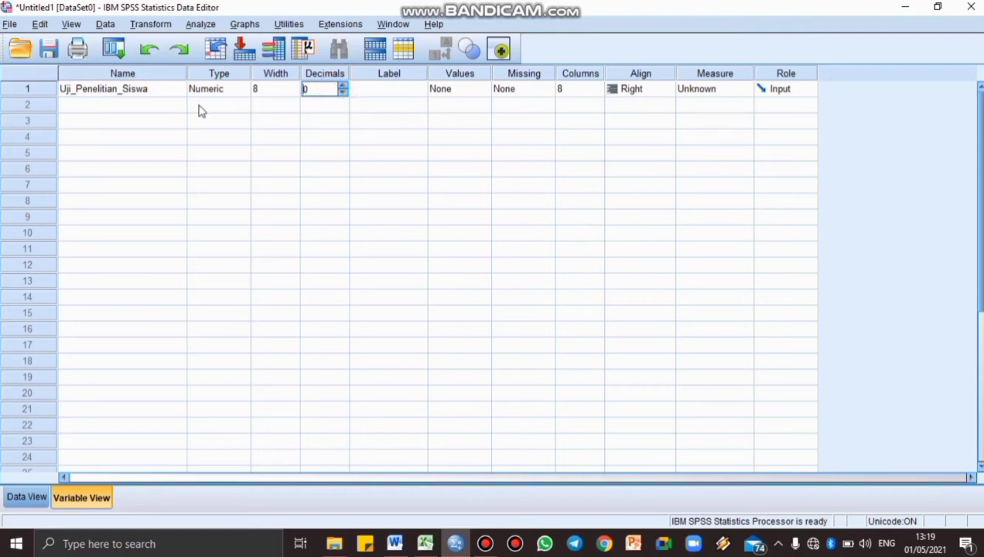
Define a second variable named Kelompok with 0 decimals
click(174, 105)
text(Ke)
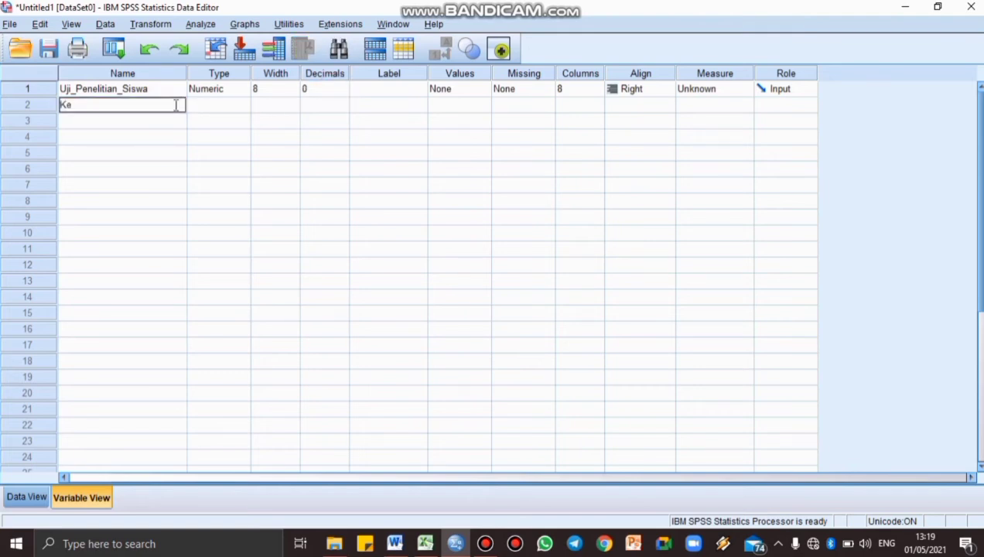
text(lompok)
click(327, 106)
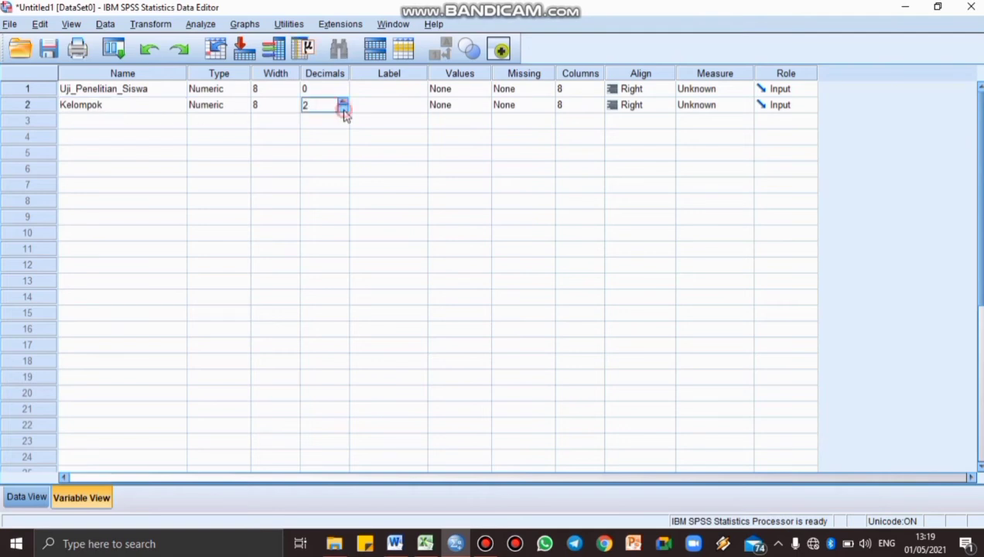
click(343, 108)
click(343, 108)
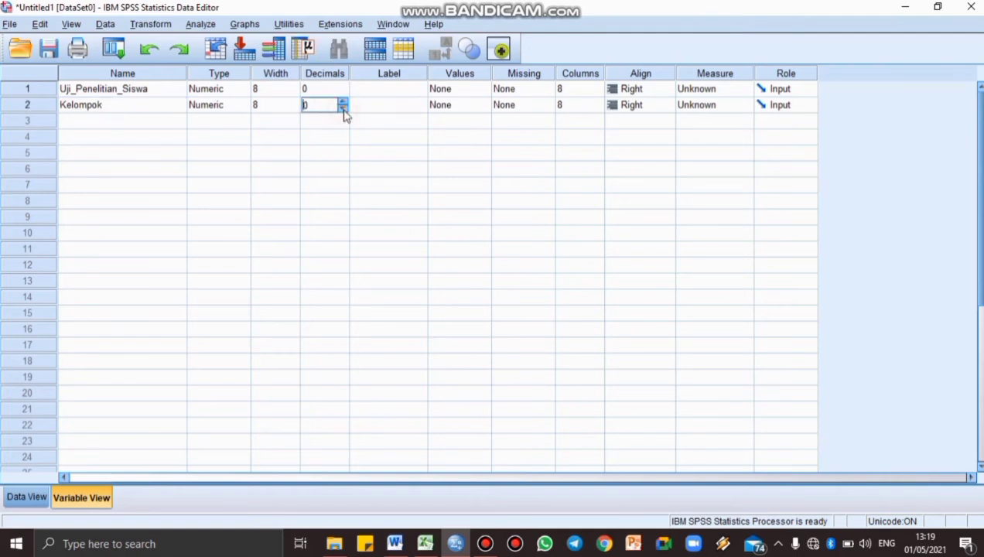
Add value labels for Kelompok: 1 as "Motivasi" and 2 as "Preastasi"
click(488, 110)
click(484, 107)
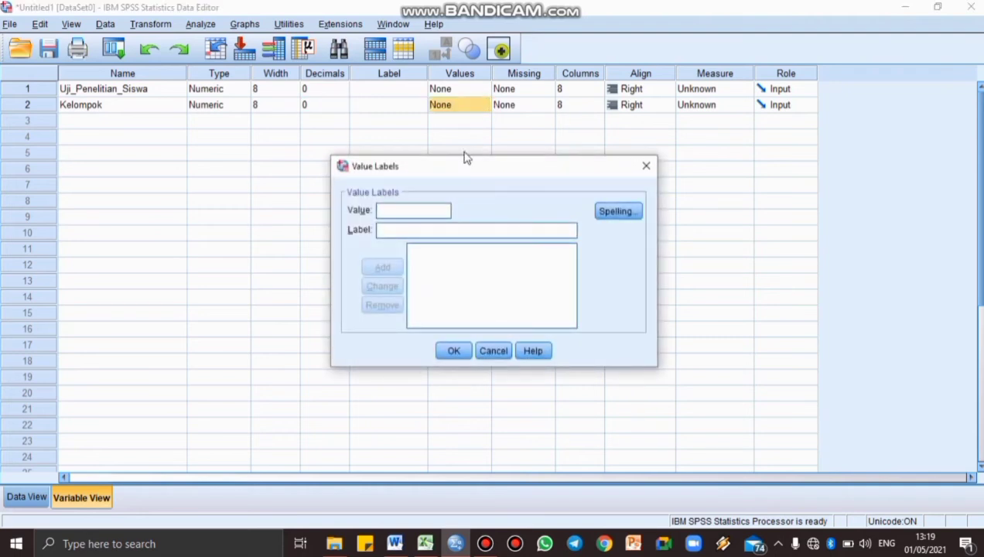
text(1)
click(416, 232)
text(M)
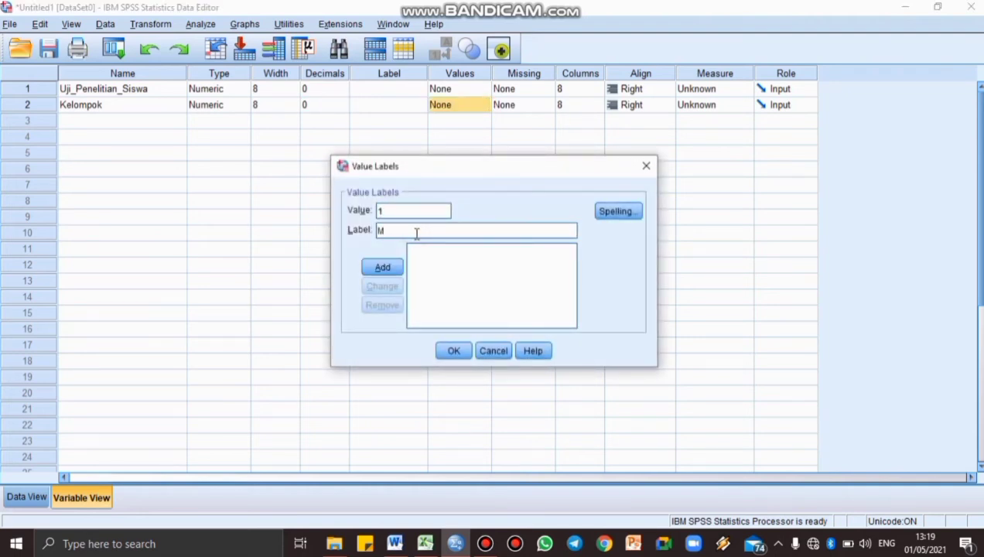
text(otivasi)
click(386, 267)
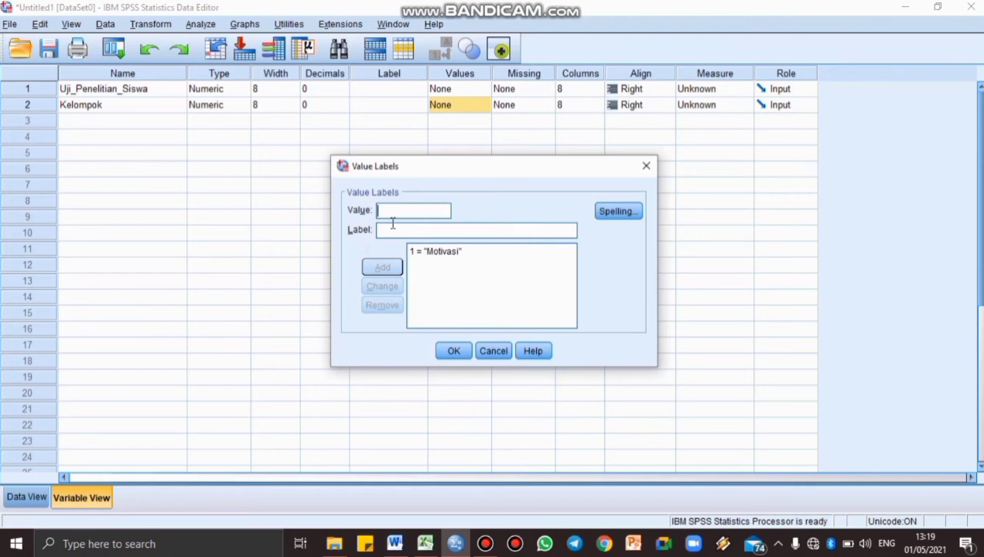
text(2)
click(390, 231)
text(Preastasi)
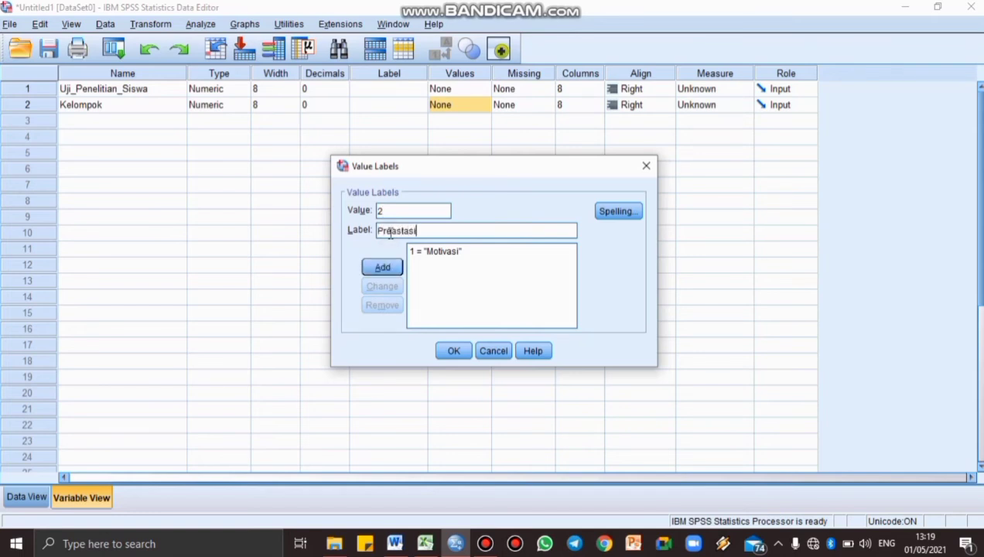
click(384, 266)
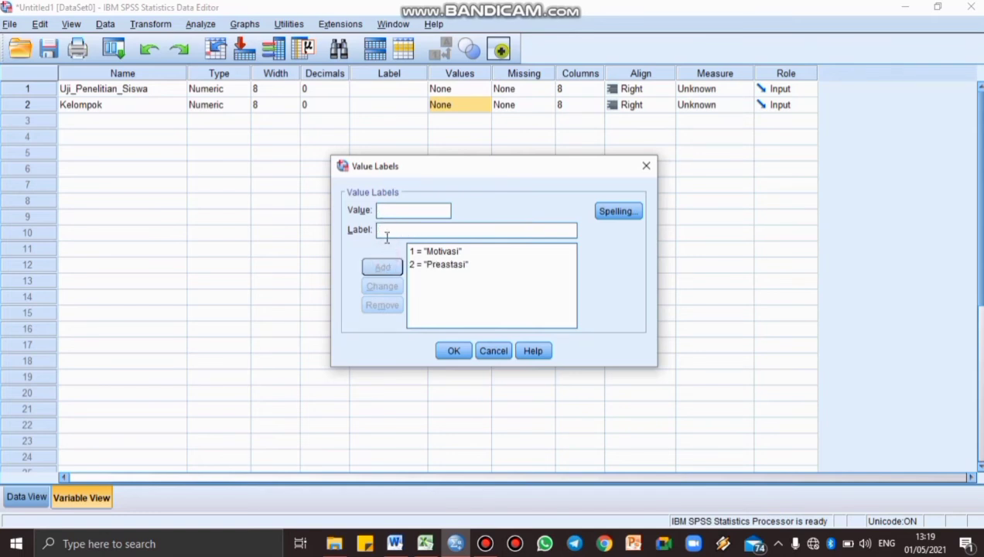
Add the Kelompok value labels 3 as "IQ" and 4 as "Tingkat pendidikan orangtua", and apply the label set
text(3)
click(388, 231)
text(IQ)
click(380, 267)
text(4)
click(387, 229)
text(Tingkat pendidikan orangtua)
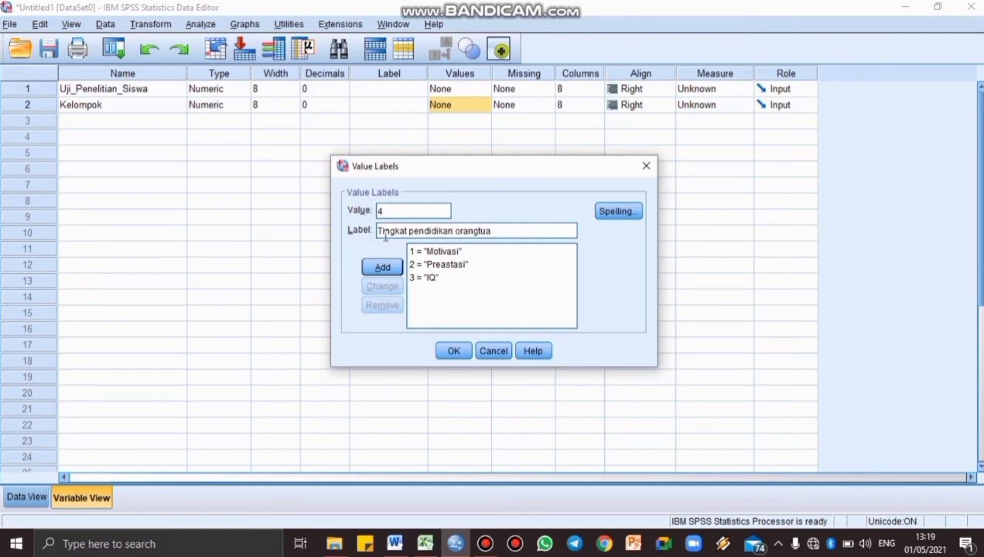
click(369, 265)
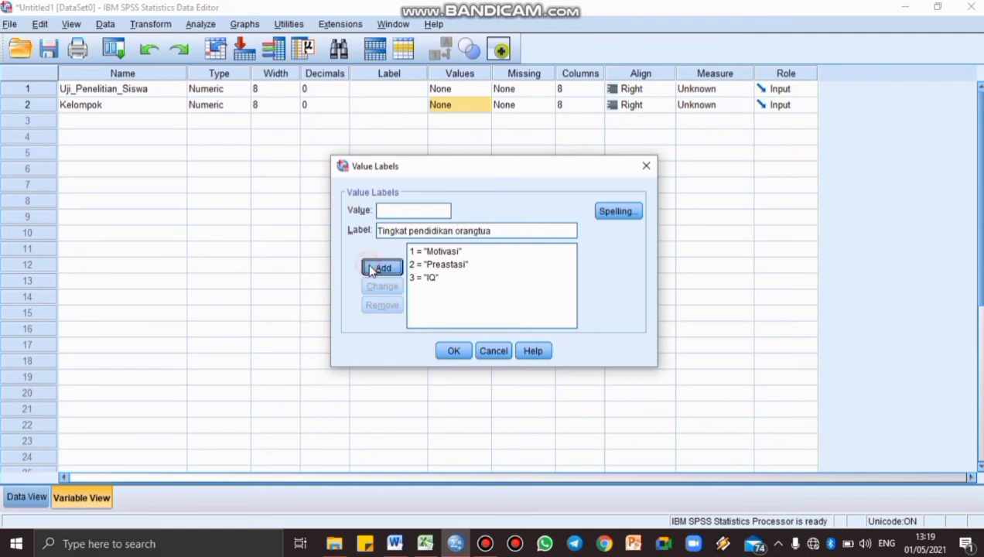
click(465, 353)
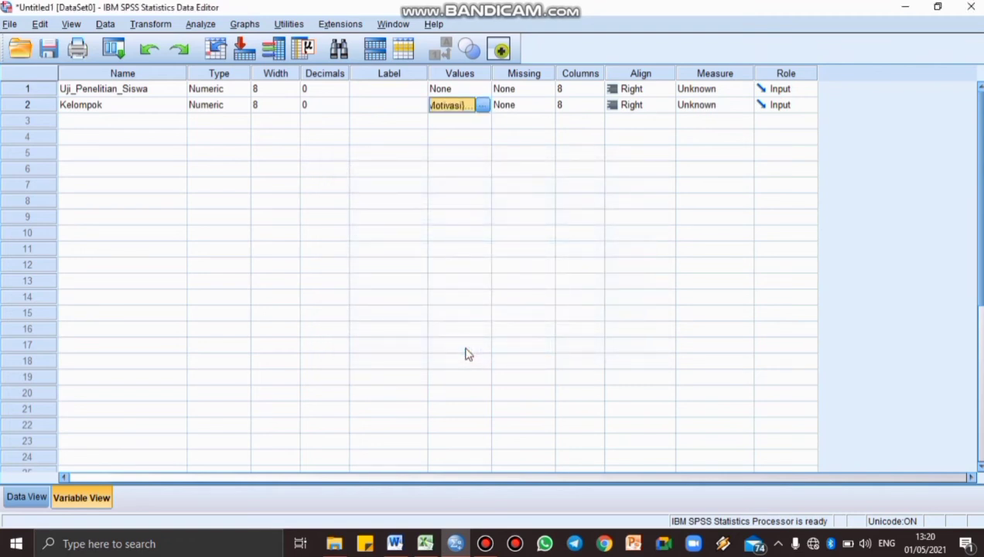
Copy the twelve Motivasi values from the Excel sheet Soal No.6 into rows 1–12 of Uji_Penelitian_Siswa in the SPSS data
click(27, 498)
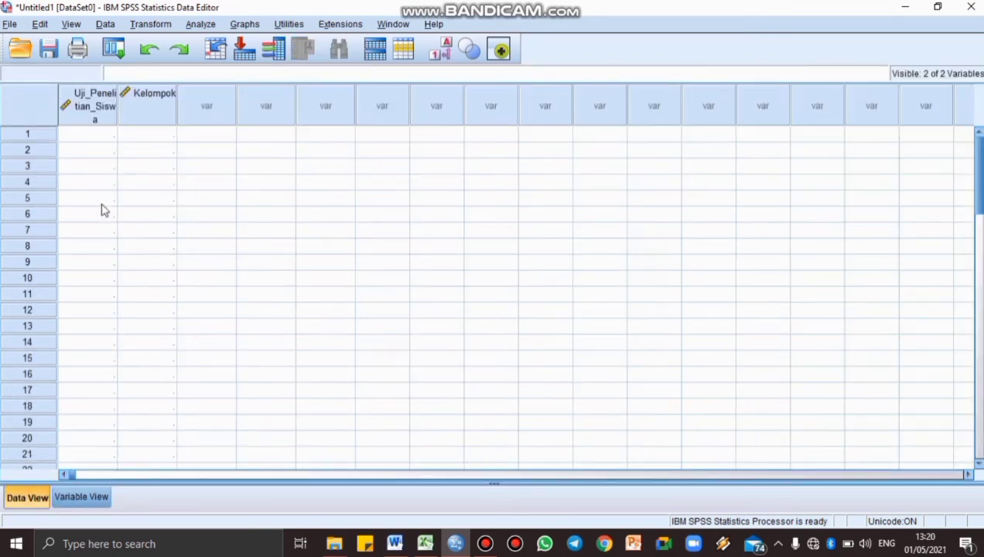
click(87, 134)
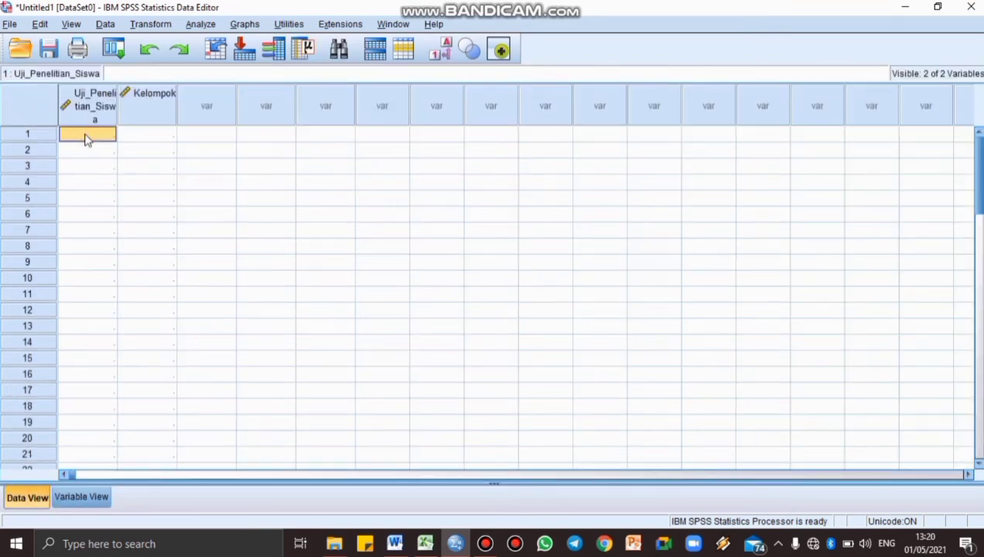
click(425, 544)
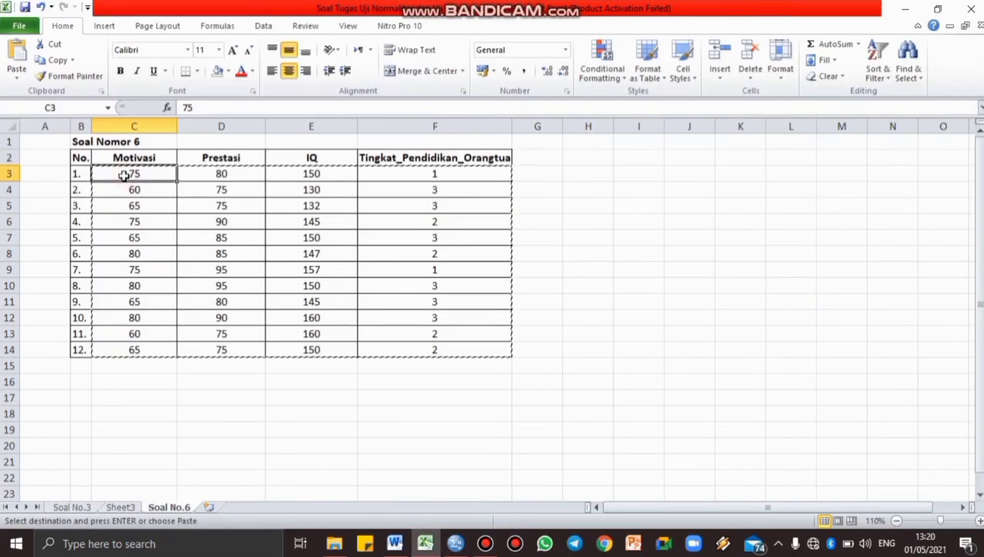
drag(123, 177, 128, 350)
key(ctrl+c)
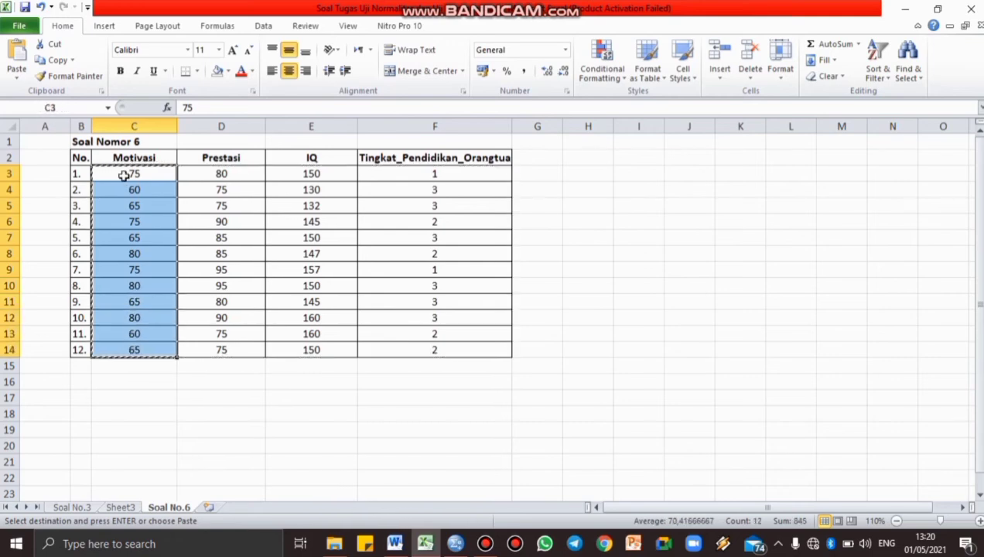
click(454, 543)
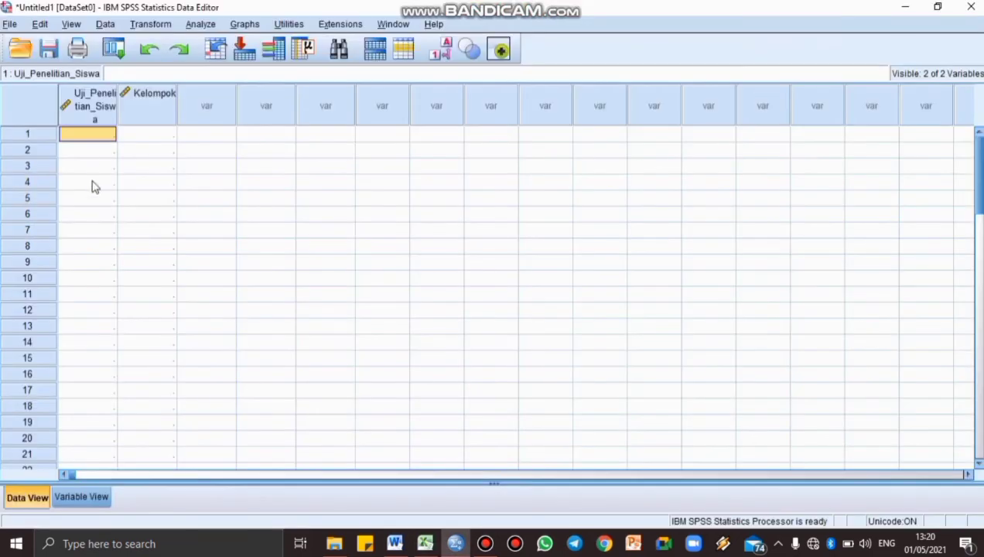
key(ctrl+v)
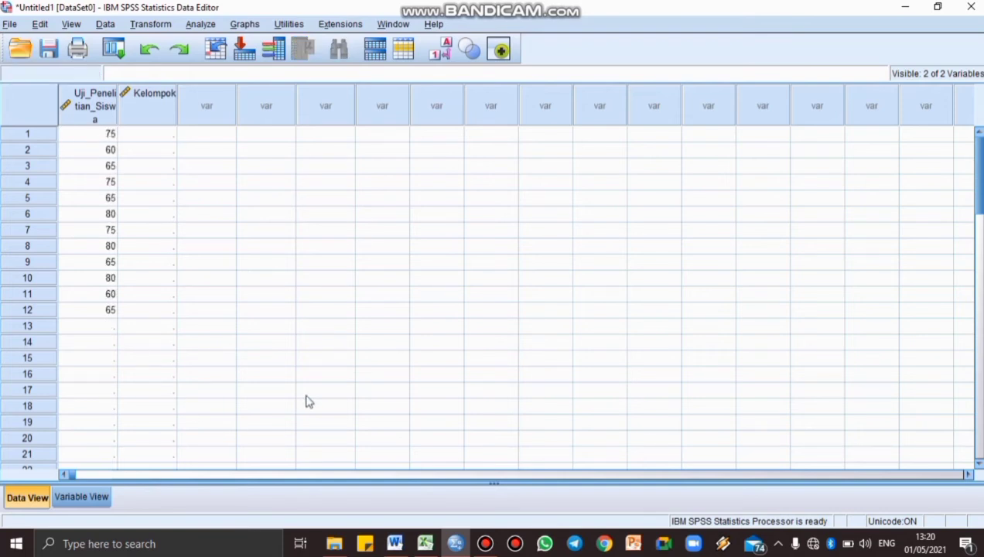
Copy the twelve Prestasi values from the Excel sheet into rows 13–24 of Uji_Penelitian_Siswa in SPSS
click(425, 543)
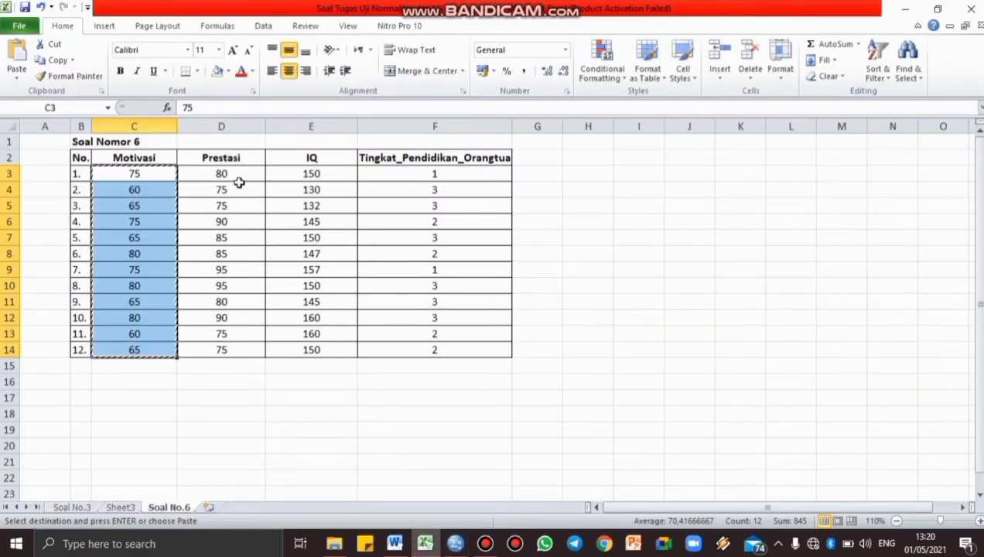
drag(238, 178, 237, 182)
key(shift+Down)
key(shift+Down)
key(shift+Down)
key(shift+Down)
key(shift+Down)
key(shift+Down)
key(shift+Down)
key(shift+Down)
key(shift+Down)
key(shift+Down)
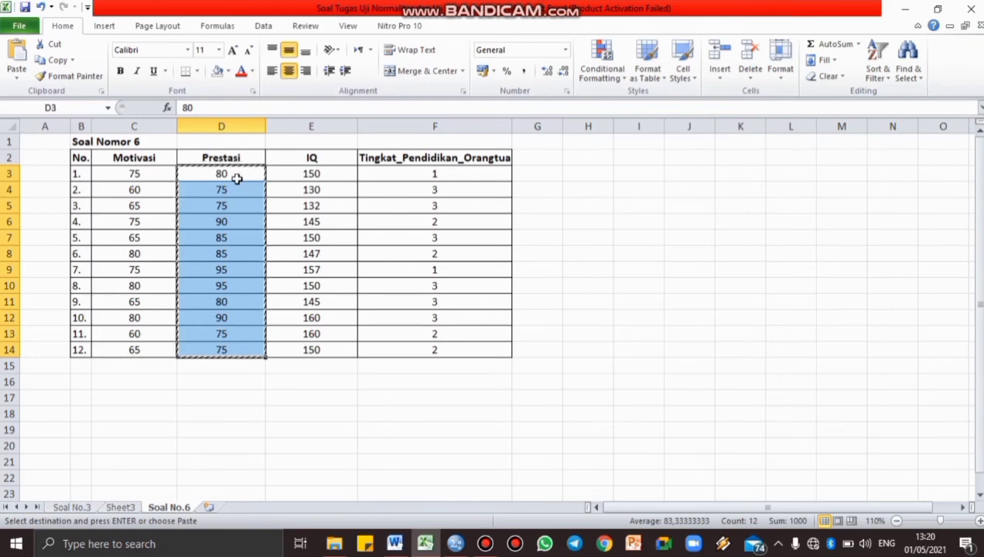
key(ctrl+c)
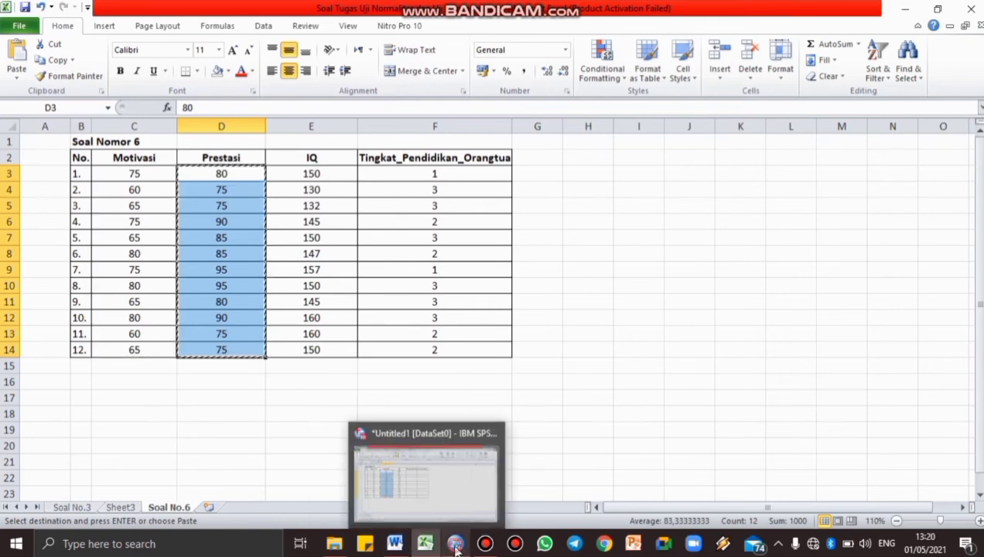
click(456, 544)
click(109, 328)
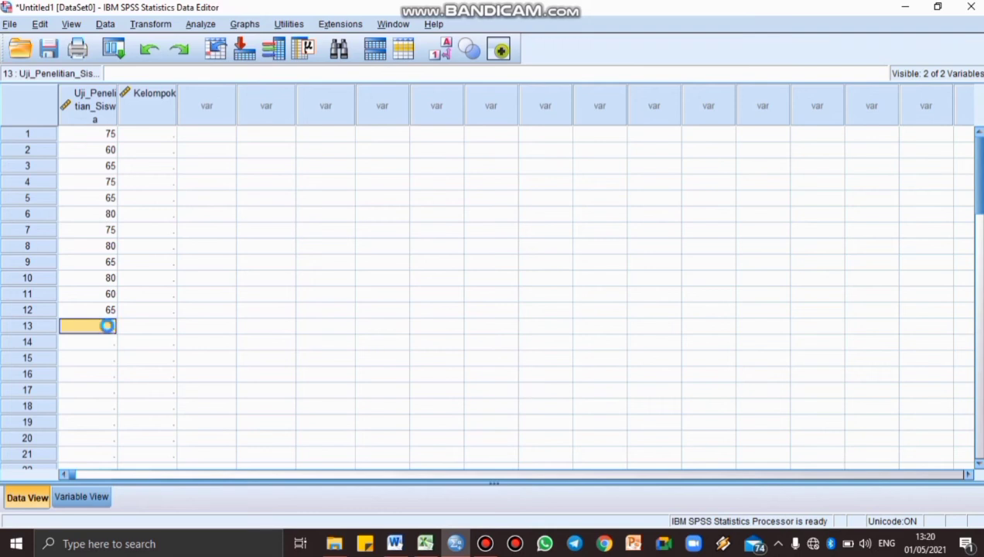
key(ctrl+v)
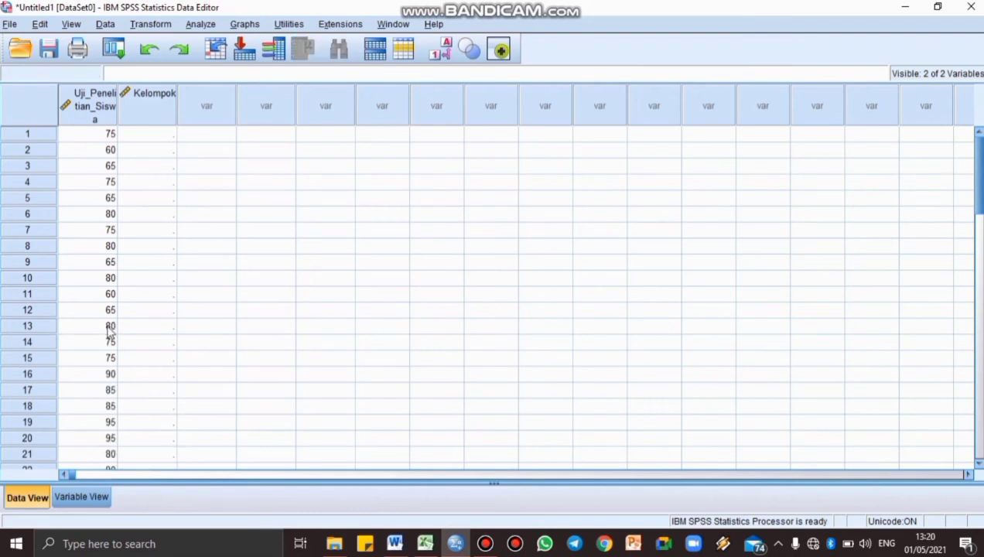
Enter group code 1 in Kelompok for rows 1–12, the Motivasi cases
click(162, 137)
text(1)
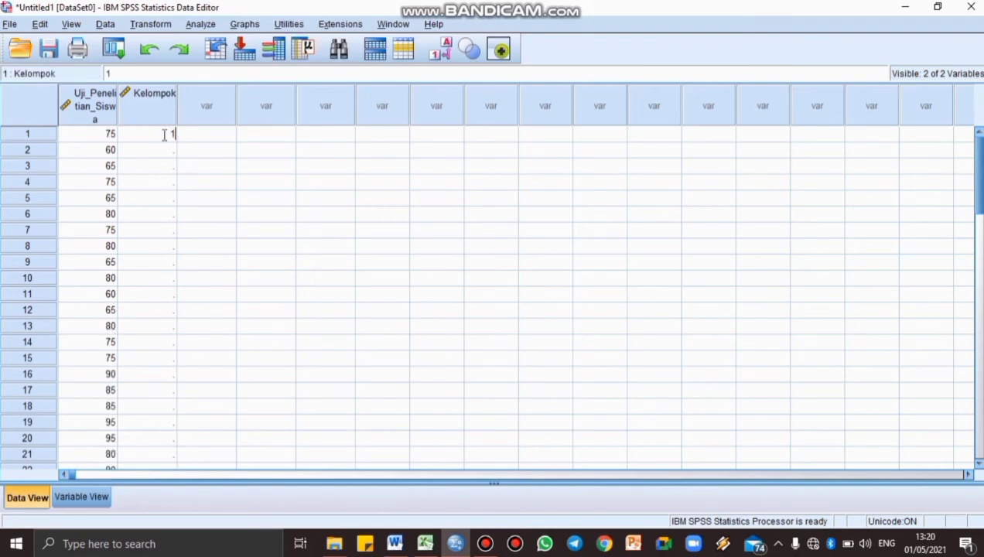
key(Return)
text(1)
key(Return)
text(1)
key(Return)
text(1)
key(Return)
text(11)
key(Return)
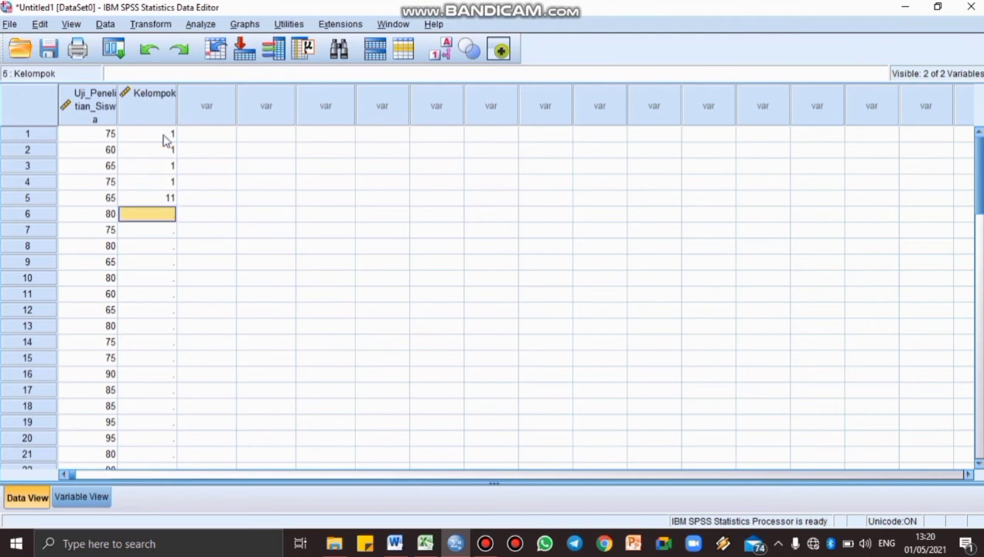
text(1)
key(Return)
text(1)
key(Return)
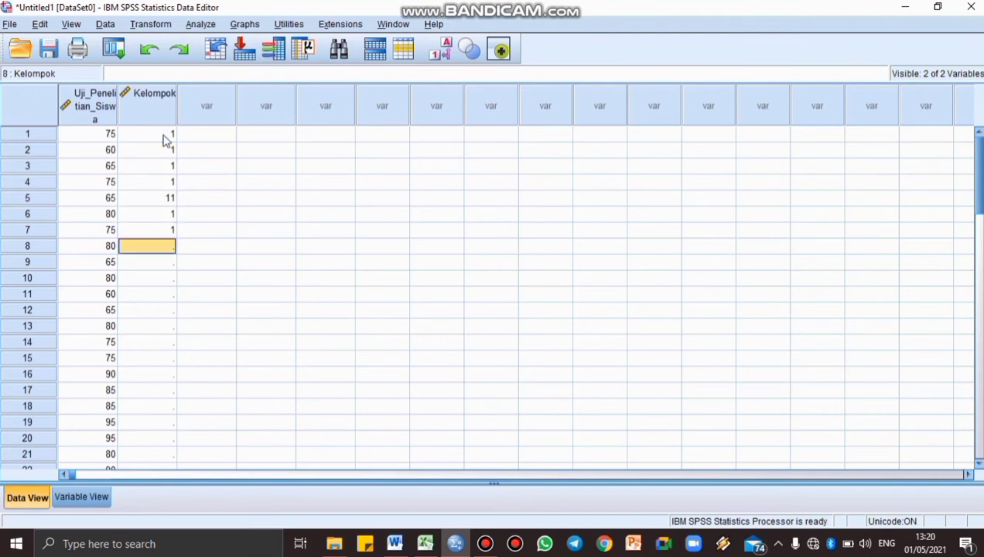
text(1 1)
key(Return)
text(1)
key(Return)
text(1)
key(Return)
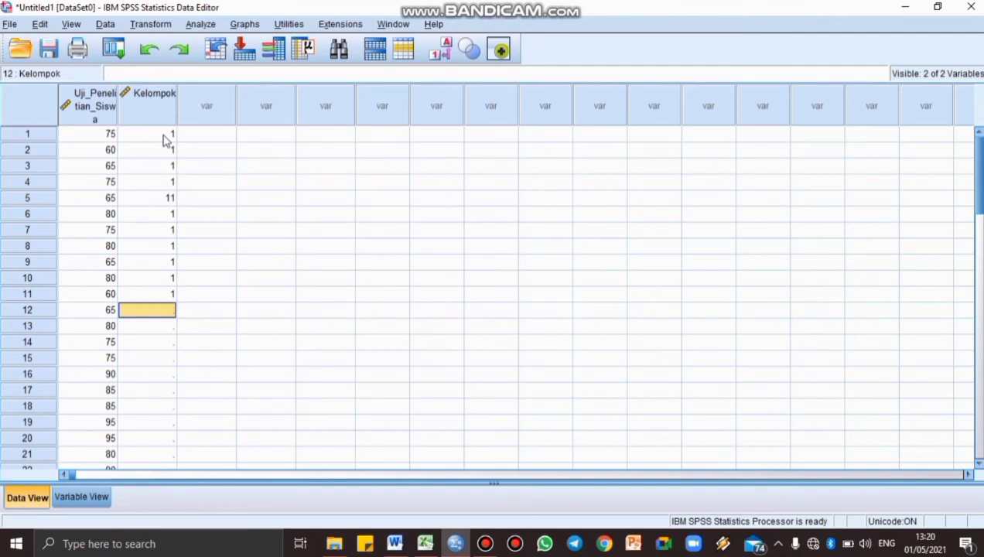
text(1)
click(177, 200)
text(1)
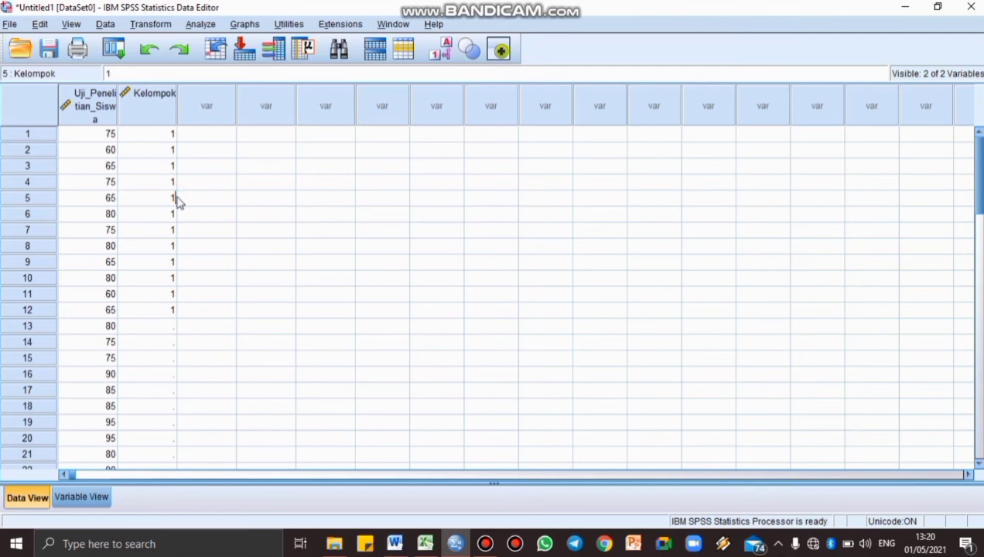
Enter group code 2 in Kelompok for rows 13–24, the Prestasi cases
click(147, 331)
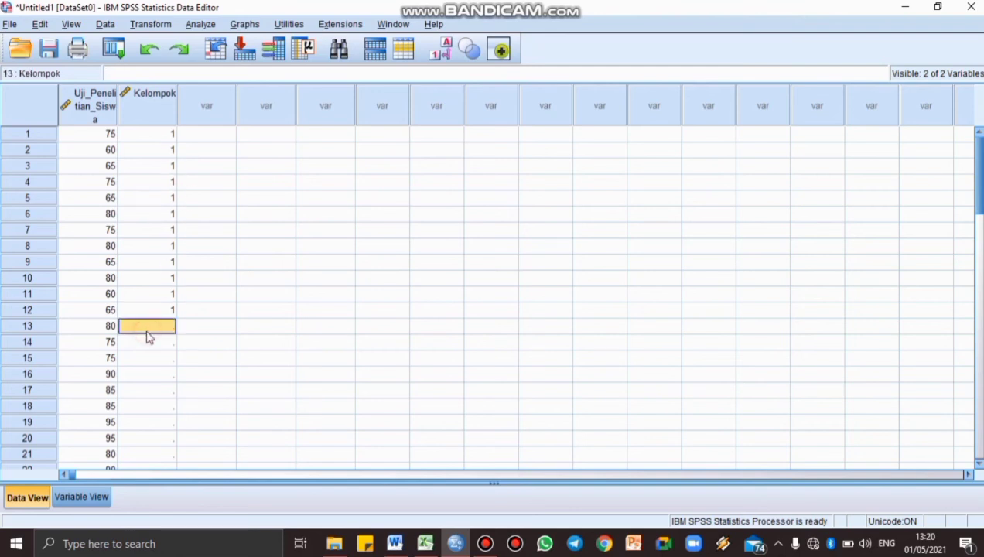
text(2)
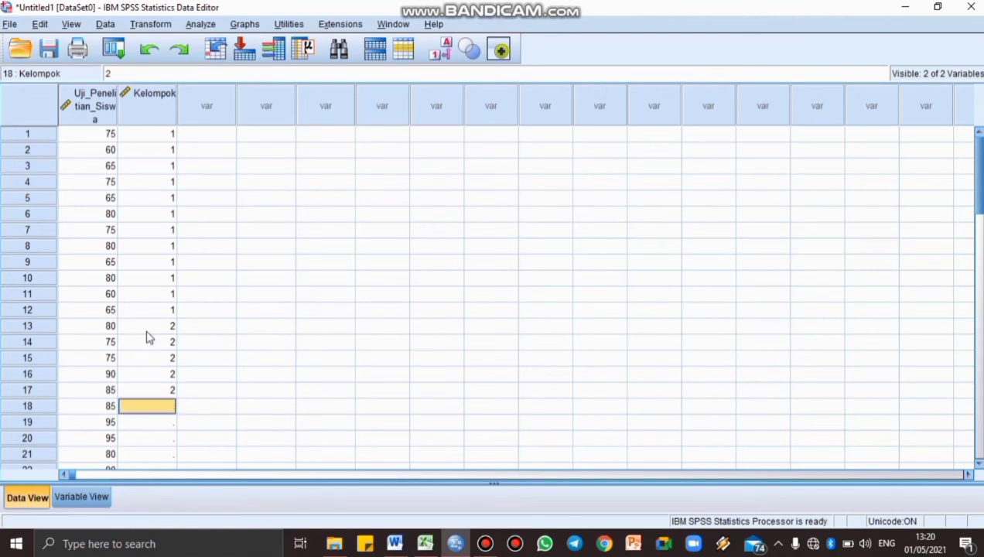
text( 2 2 2 2 2 2 2)
key(Return)
text(2)
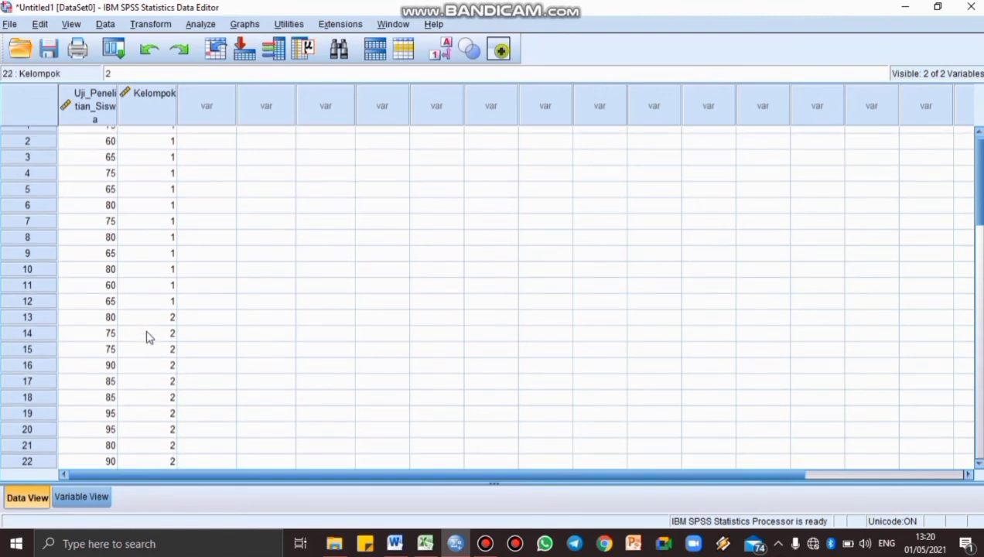
key(Return)
text(2)
key(Return)
text(2)
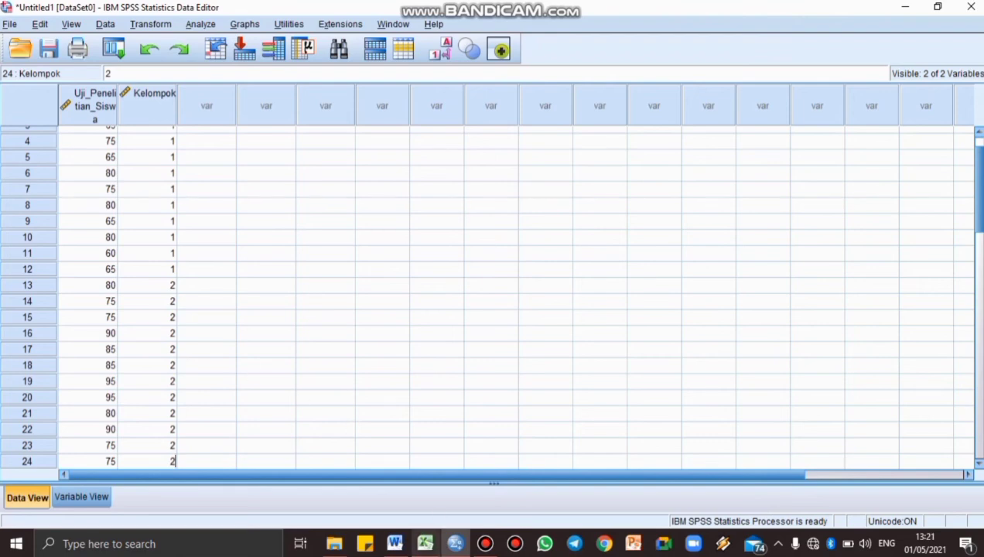
Copy the twelve IQ values from the Excel sheet into rows 25–36 of Uji_Penelitian_Siswa in SPSS
click(425, 544)
click(300, 173)
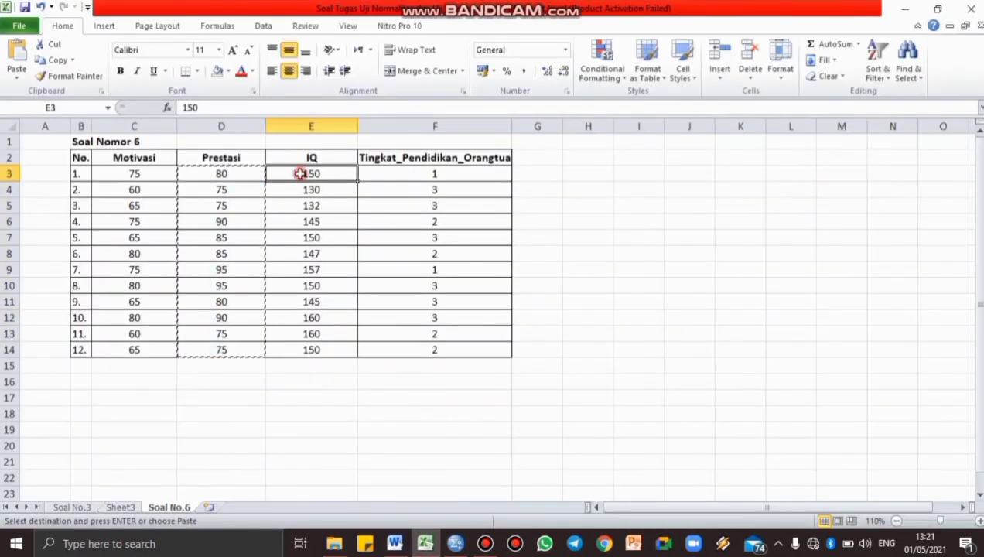
click(300, 173)
click(300, 174)
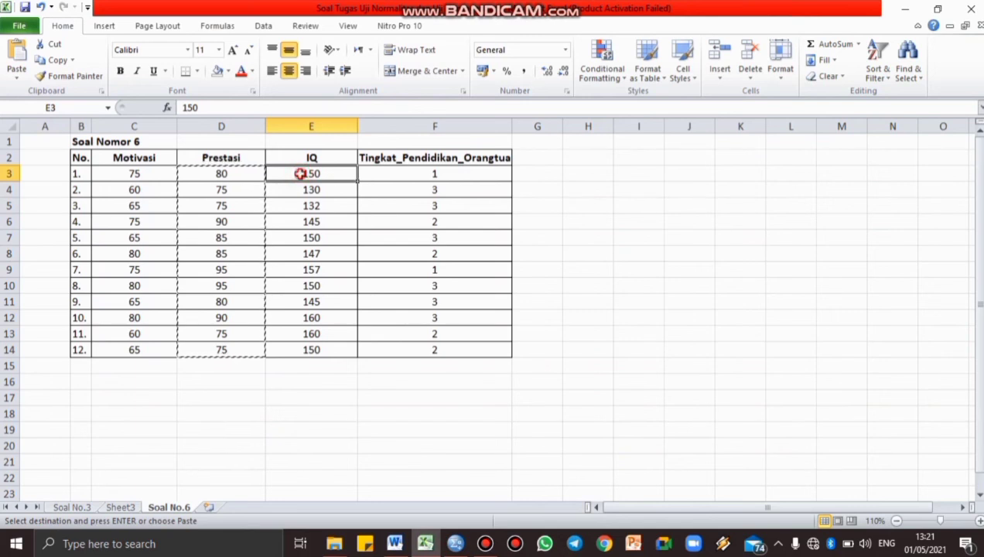
key(shift+Down)
key(shift+Down)
key(shift+Down)
key(shift+Down)
key(shift+Down)
key(shift+Down)
key(shift+Down)
key(shift+Down)
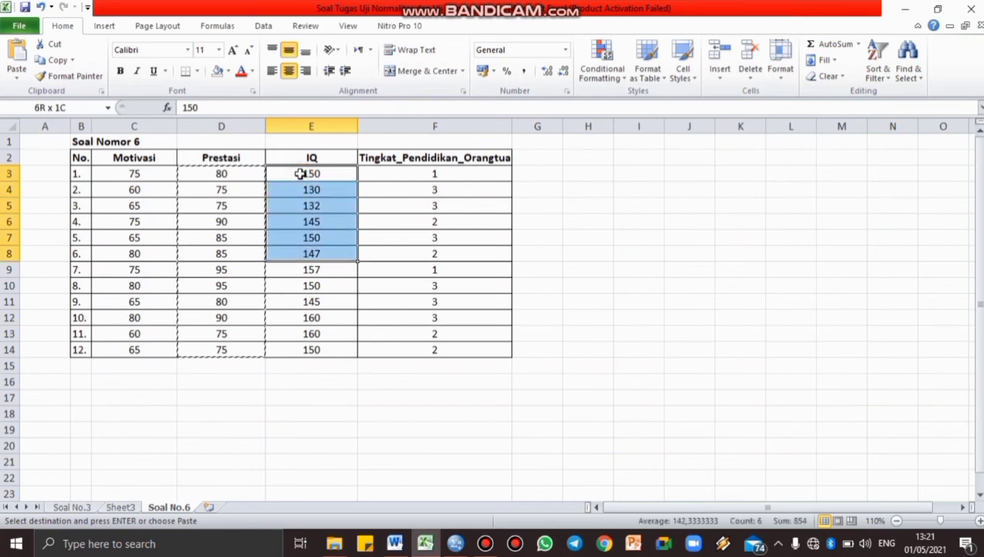
key(shift+Down)
key(shift+Down)
key(shift+Down)
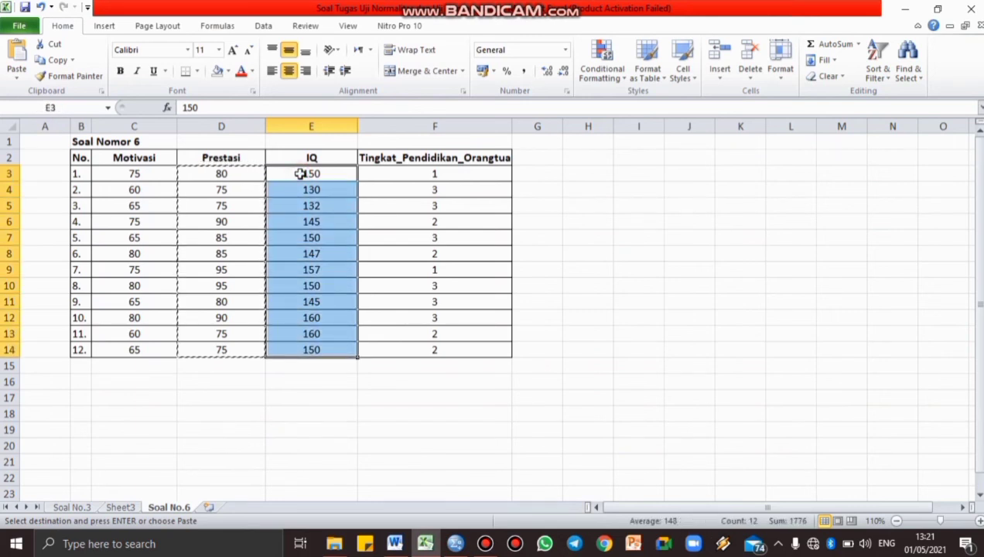
key(ctrl+c)
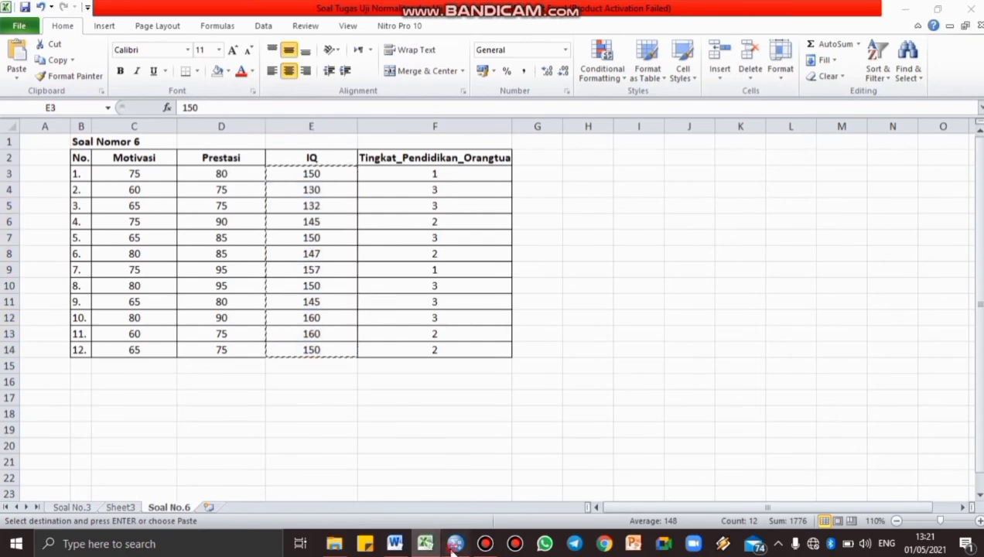
click(455, 544)
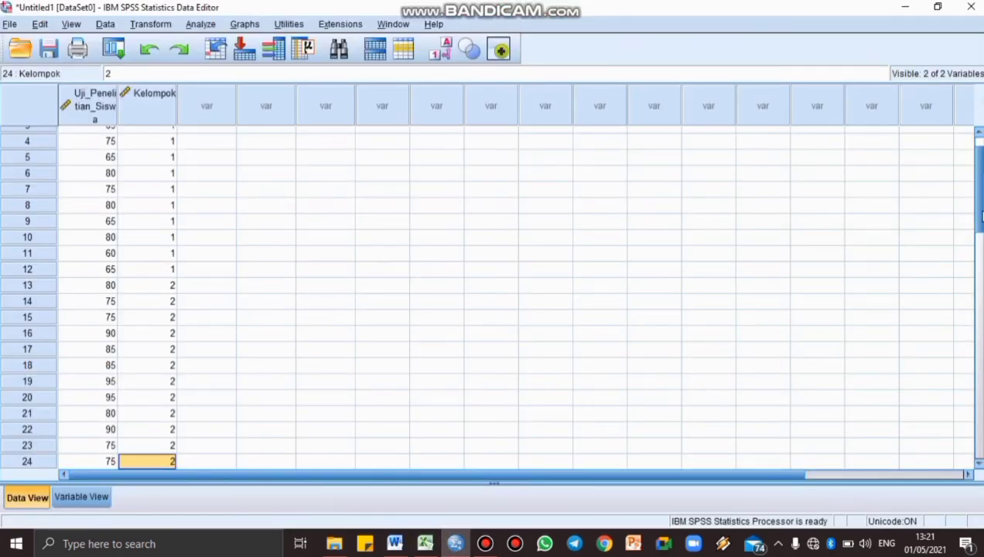
scroll(978, 211, down, 3)
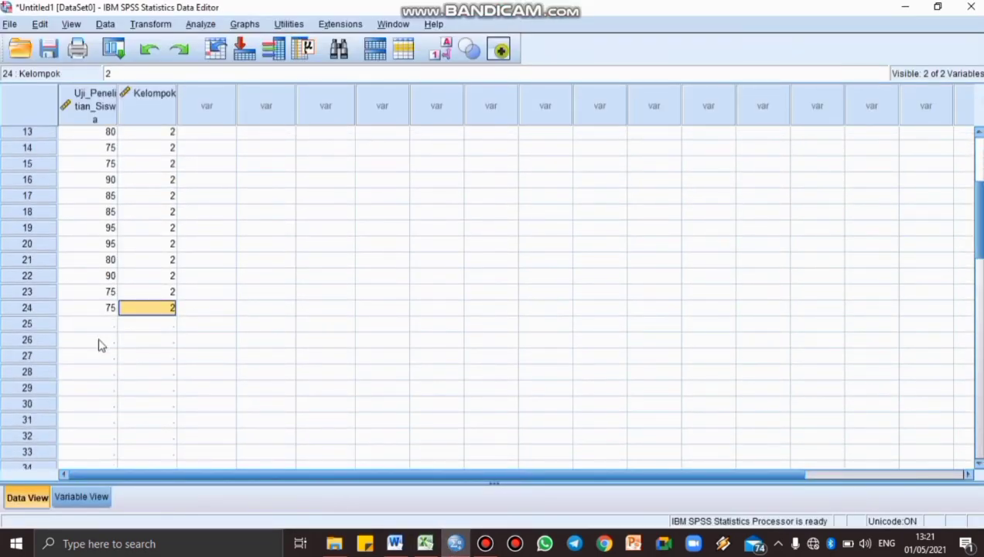
click(99, 325)
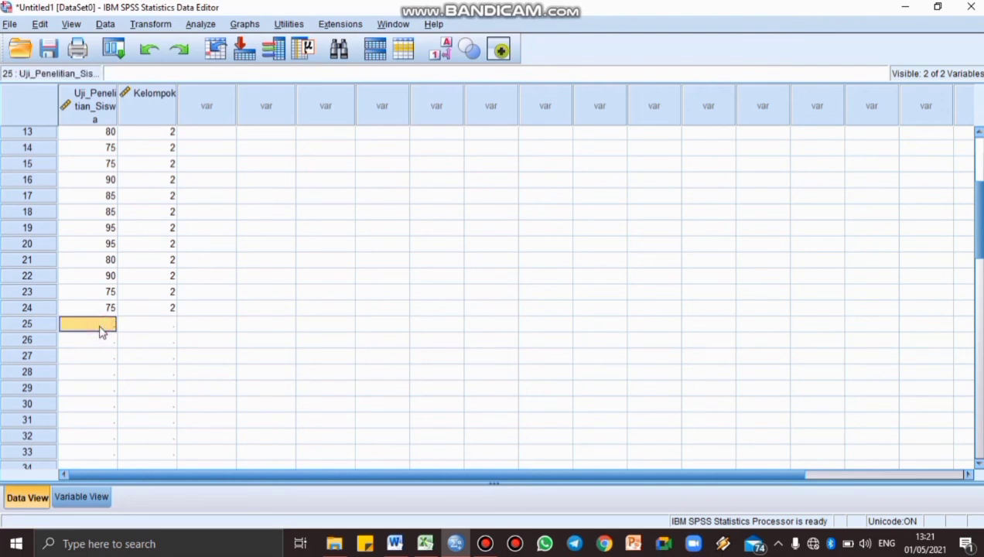
key(ctrl+v)
Enter group code 3 in Kelompok for rows 25–36, the IQ cases
click(164, 326)
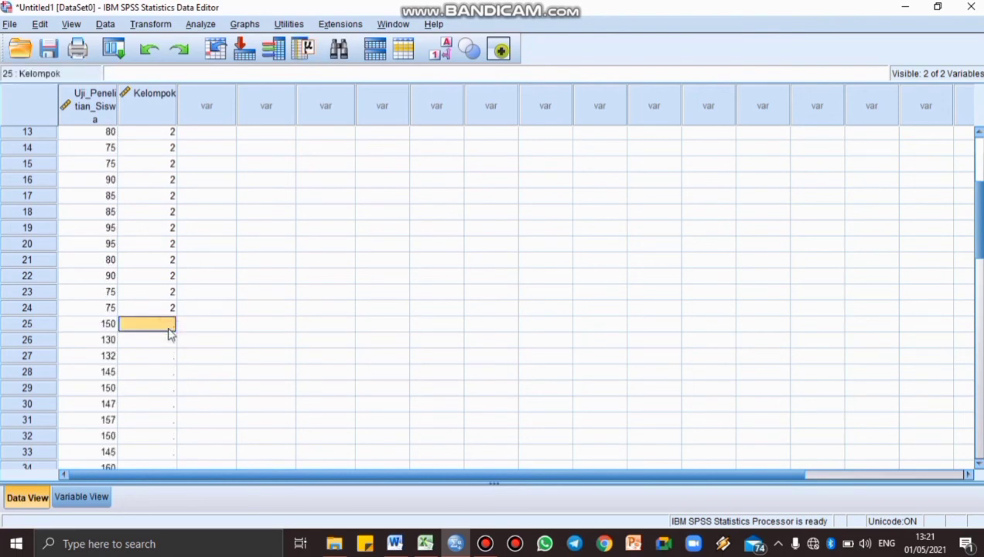
text(3)
key(Return)
text(3 3 3 3 )
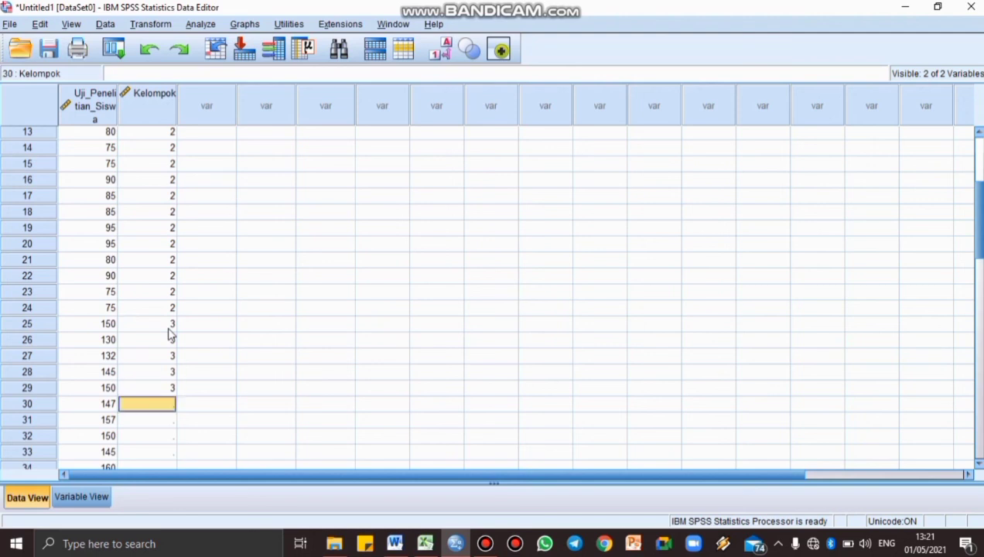
text(3 3 3 3)
key(Return)
text(3)
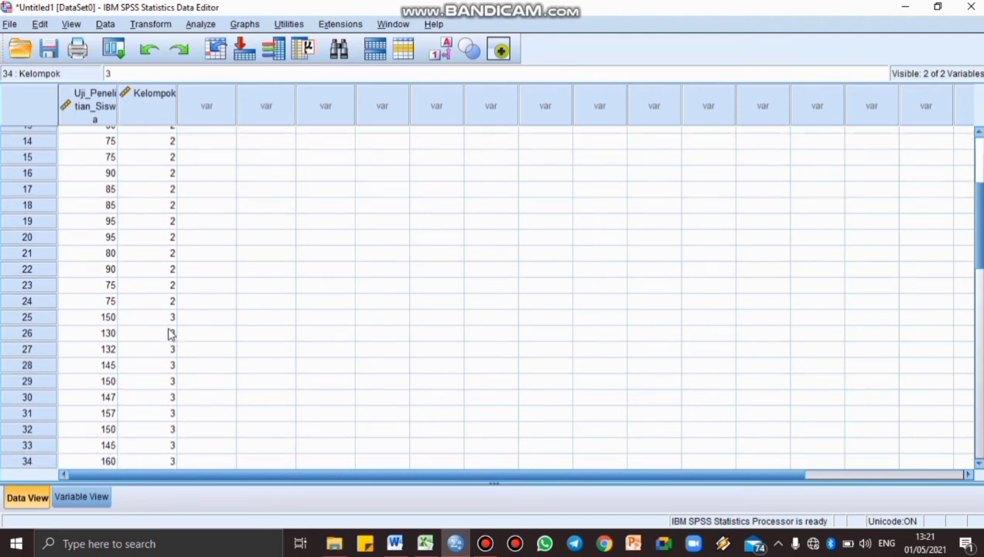
key(Return)
text(3)
key(Return)
text(3)
key(Return)
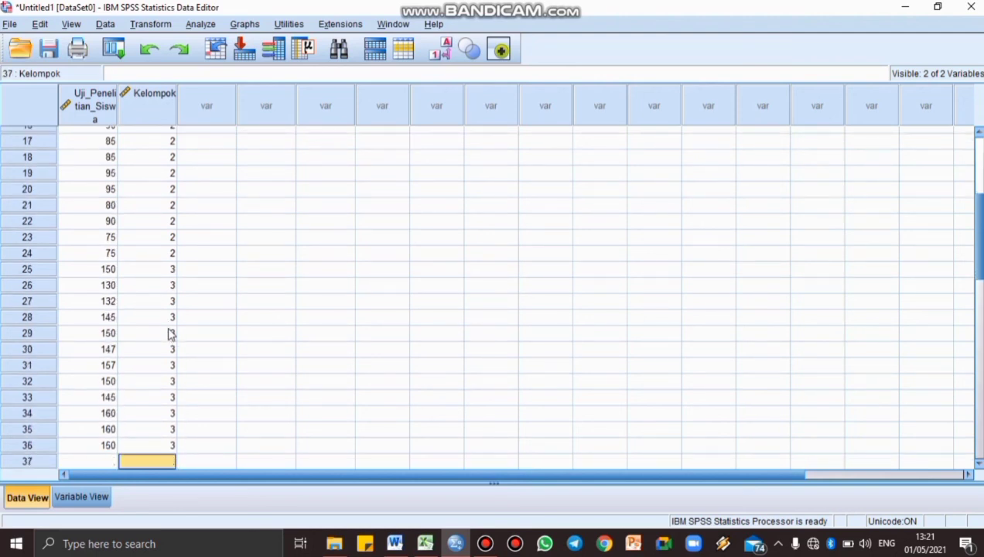
Copy the twelve Tingkat_Pendidikan_Orangtua values from the Excel sheet into rows 37–48 of Uji_Penelitian_Siswa in SPSS
click(425, 544)
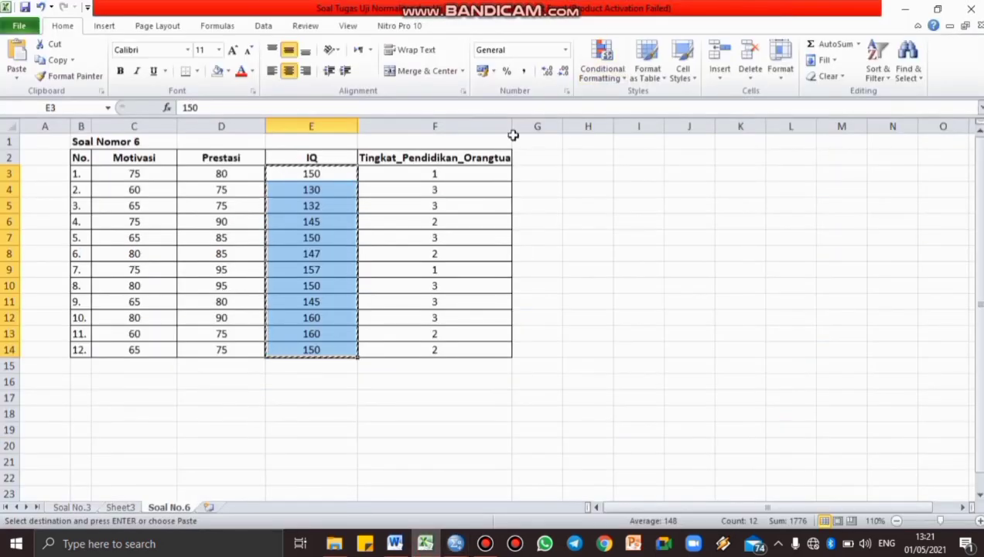
click(481, 177)
key(shift+Down)
key(shift+Down)
key(shift+Down)
key(shift+Down)
key(shift+Down)
key(shift+Down)
key(shift+Down)
key(shift+Down)
key(shift+Down)
key(shift+Down)
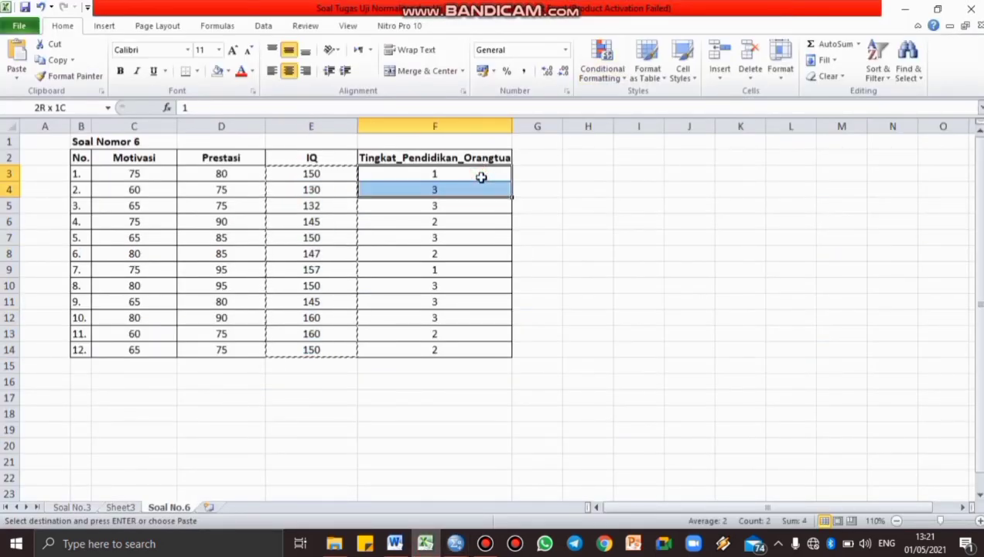
key(shift+Down)
key(ctrl+c)
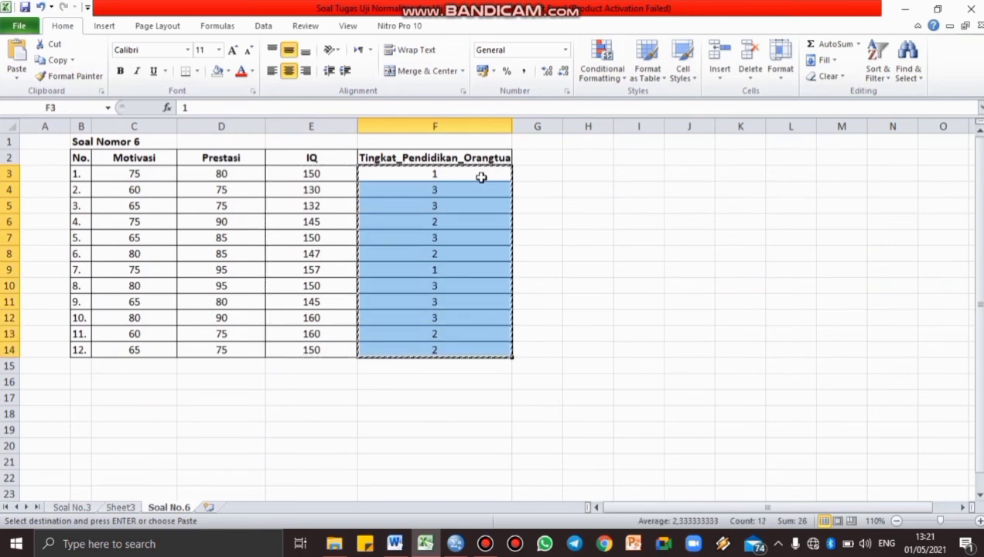
click(454, 544)
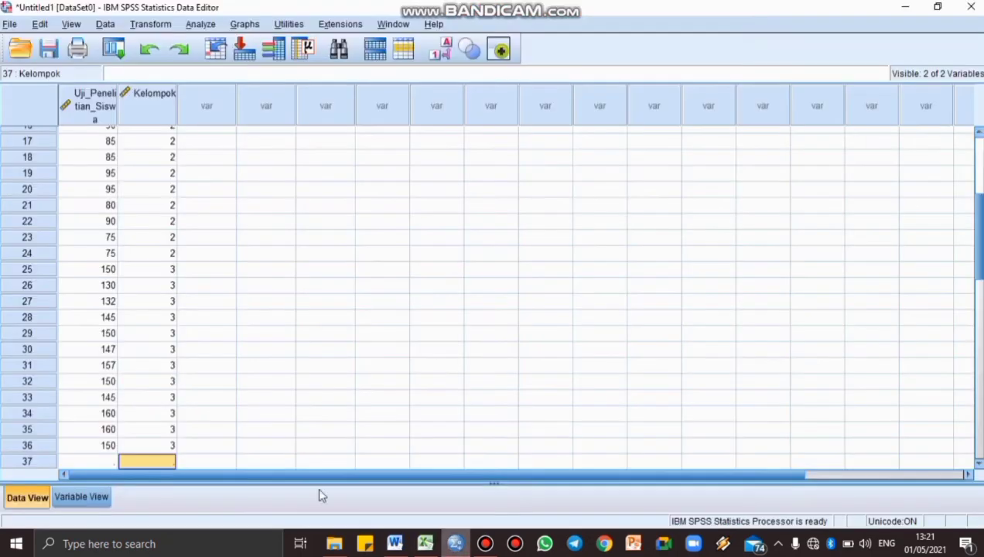
click(104, 462)
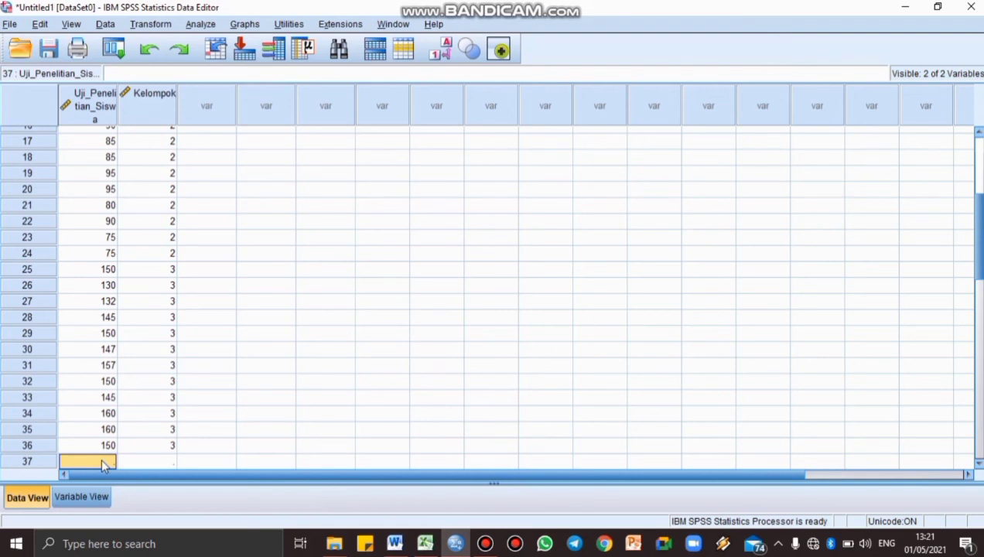
text(1)
Enter group code 4 in Kelompok for rows 37–48, the parental education cases
click(171, 462)
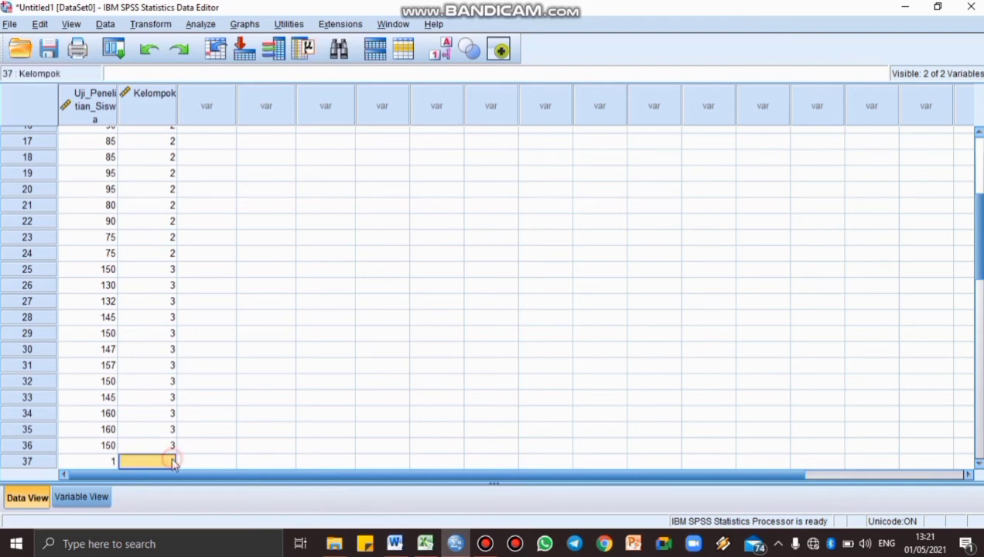
text(4)
key(Return)
text(4)
key(Return)
text(4)
key(Return)
text(4)
key(Return)
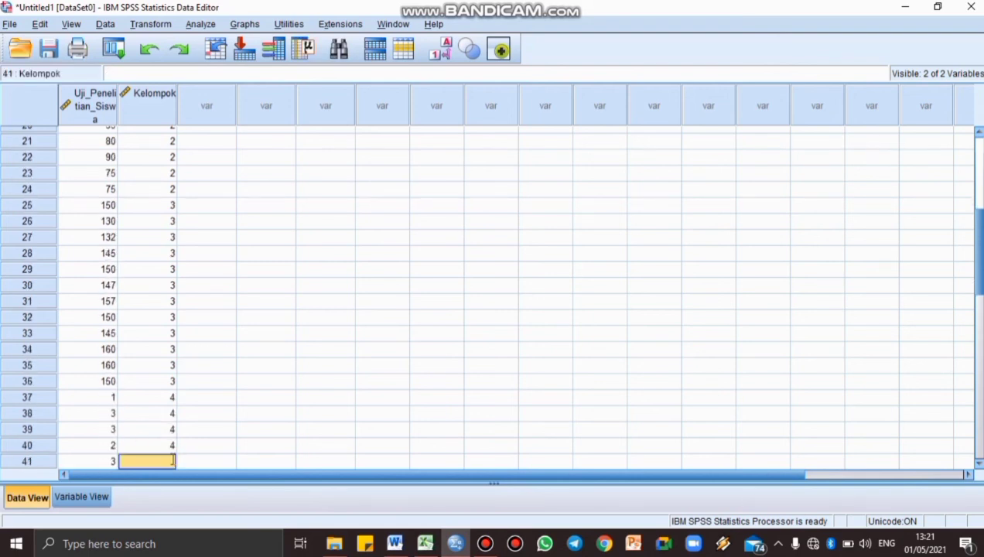
text(4 4)
key(Return)
text(4)
key(Return)
text(4 4)
key(Return)
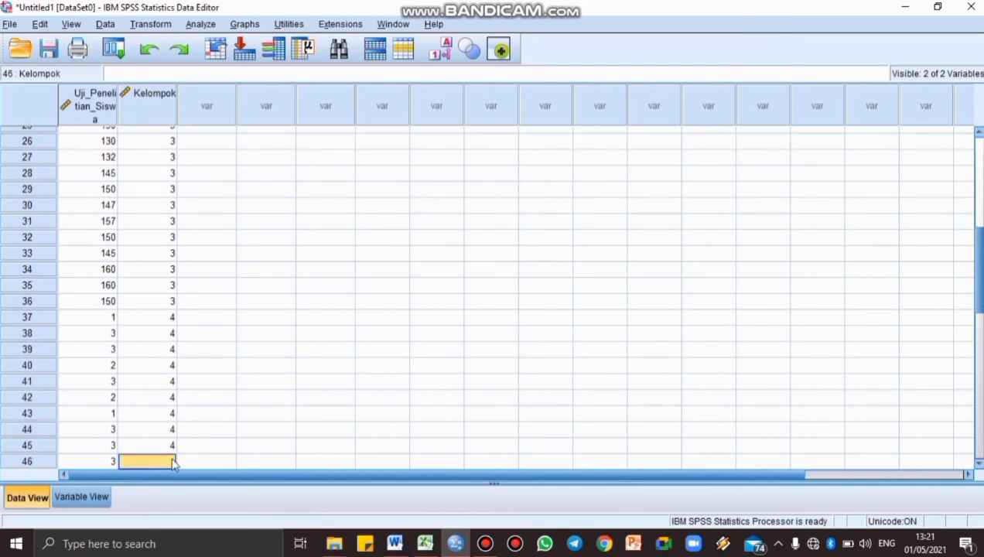
text(4)
key(Return)
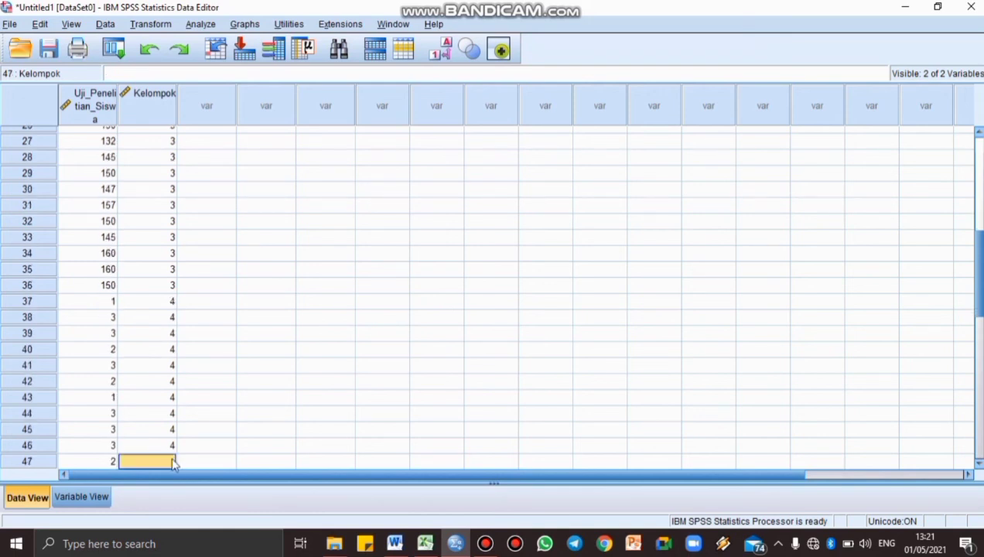
text(4)
key(Return)
text(4)
key(Return)
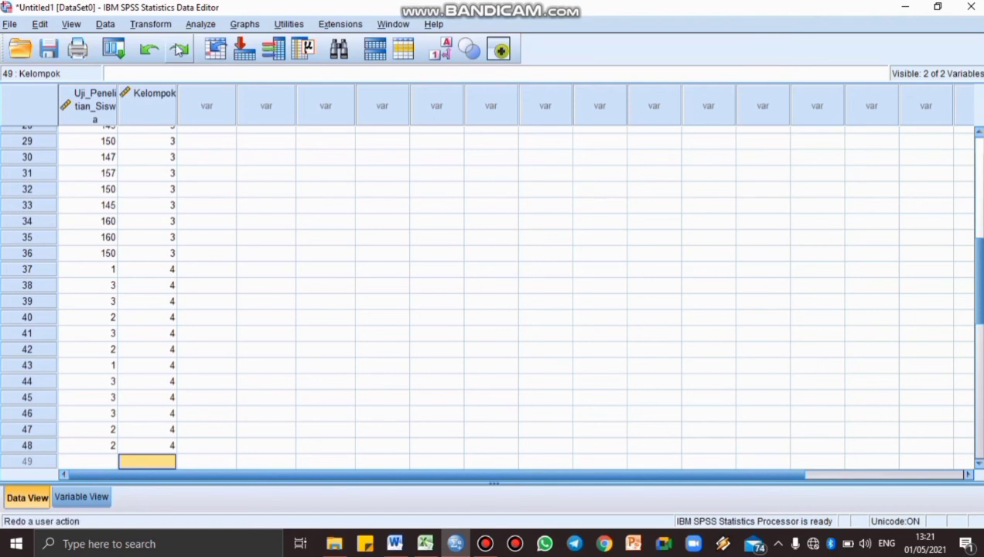
Set up a One-Way ANOVA with Uji_Penelitian_Siswa as the dependent variable and Kelompok as the factor
click(201, 24)
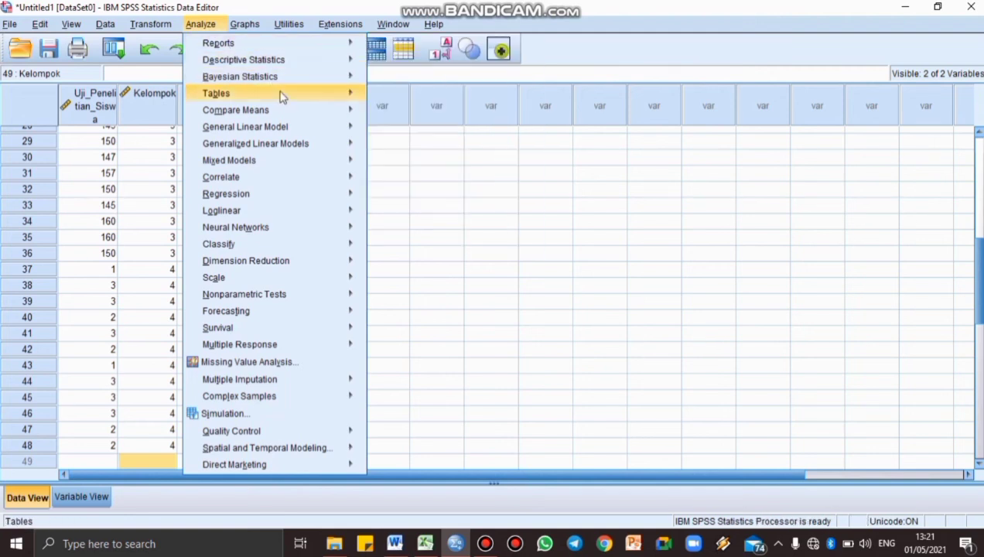
mouse_move(335, 110)
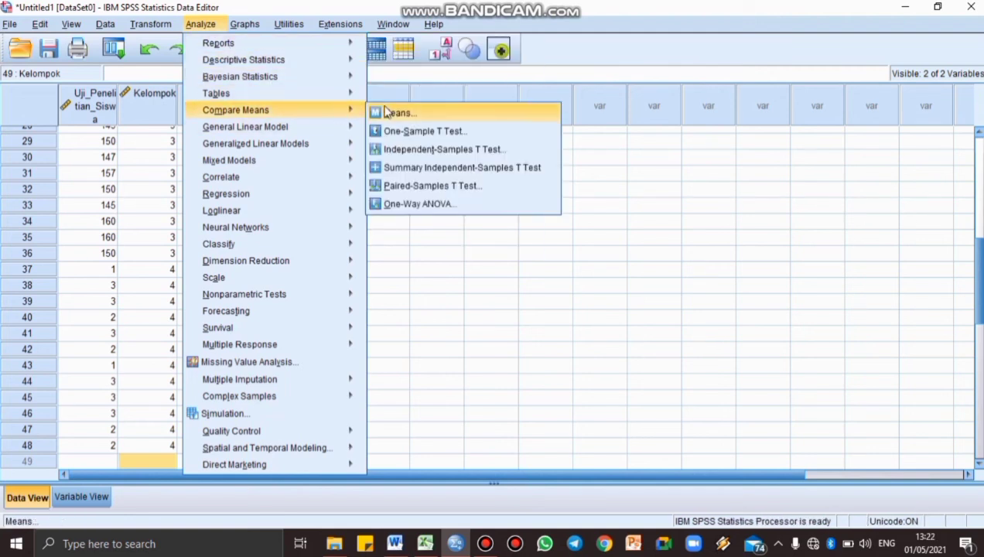
click(423, 204)
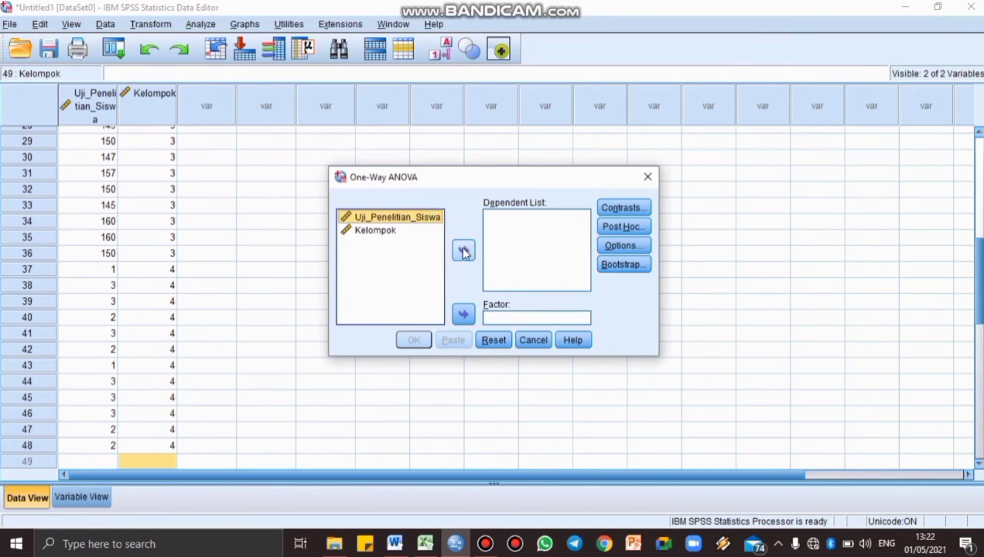
click(464, 252)
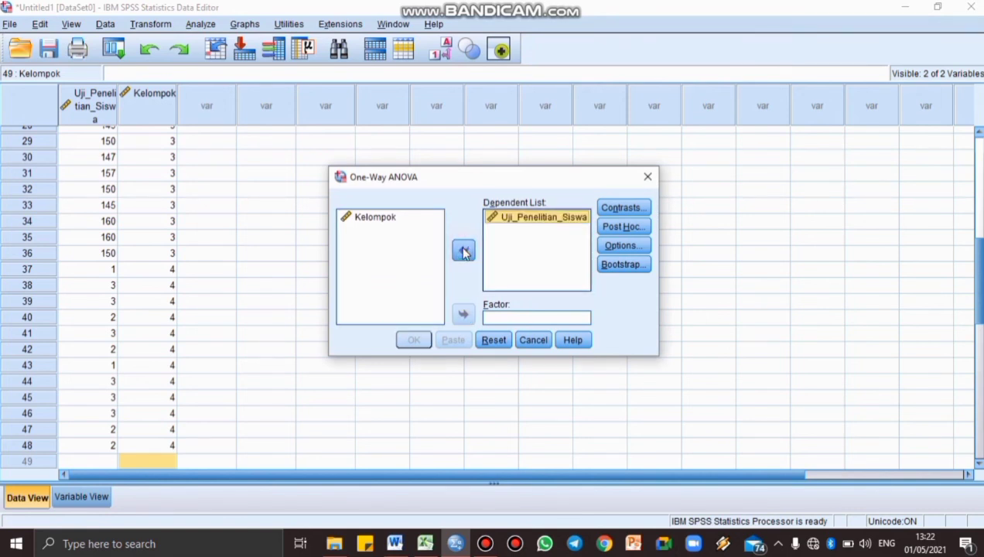
click(400, 224)
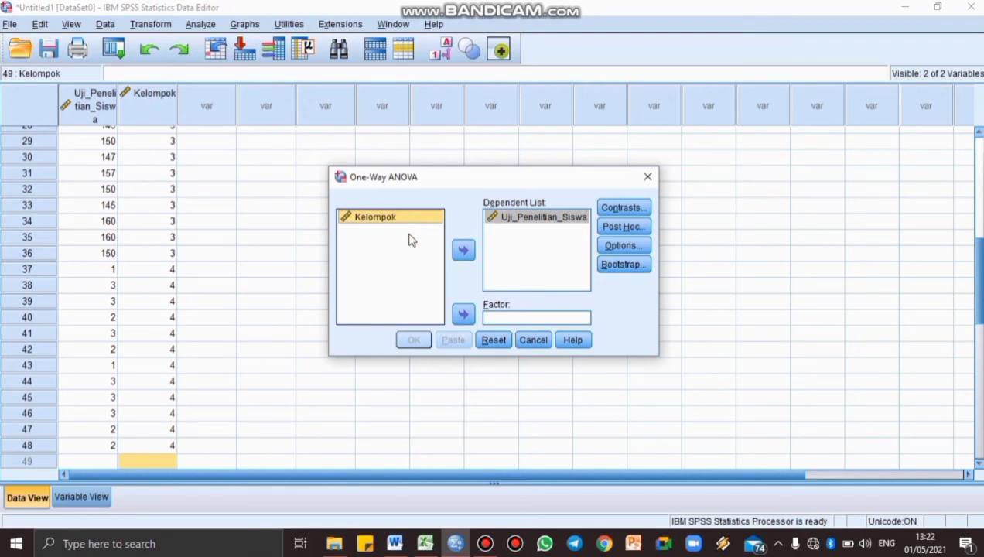
click(463, 314)
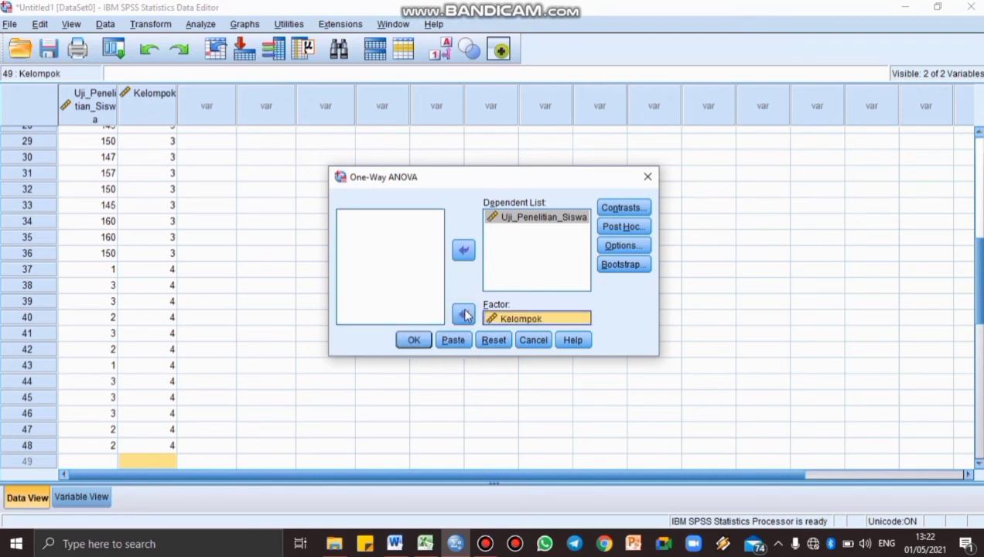
Run the One-Way ANOVA with the Homogeneity of variance test option included
click(612, 245)
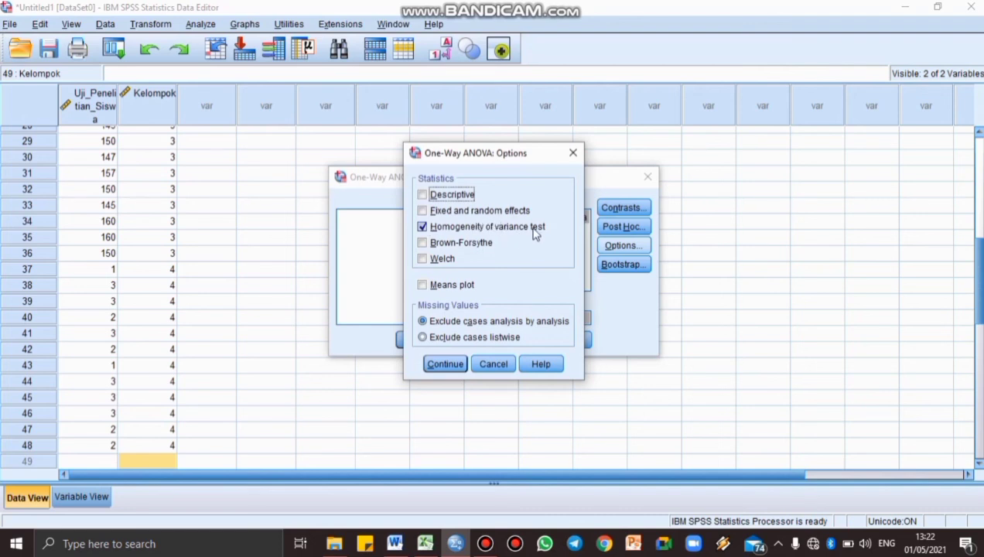
click(439, 365)
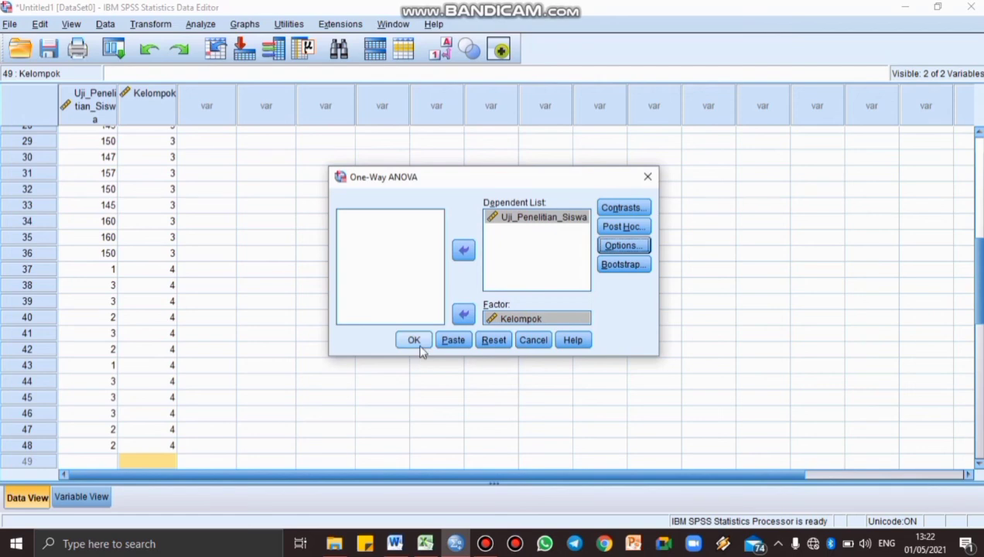
click(416, 341)
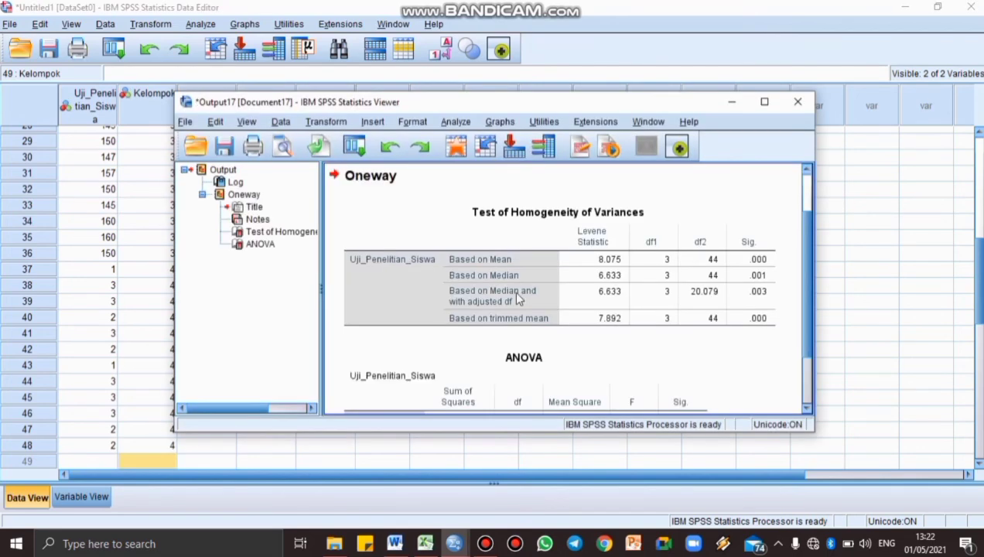
Check the significance values in the Test of Homogeneity of Variances against the 0,05 decision rule in the Word document
drag(548, 105, 642, 54)
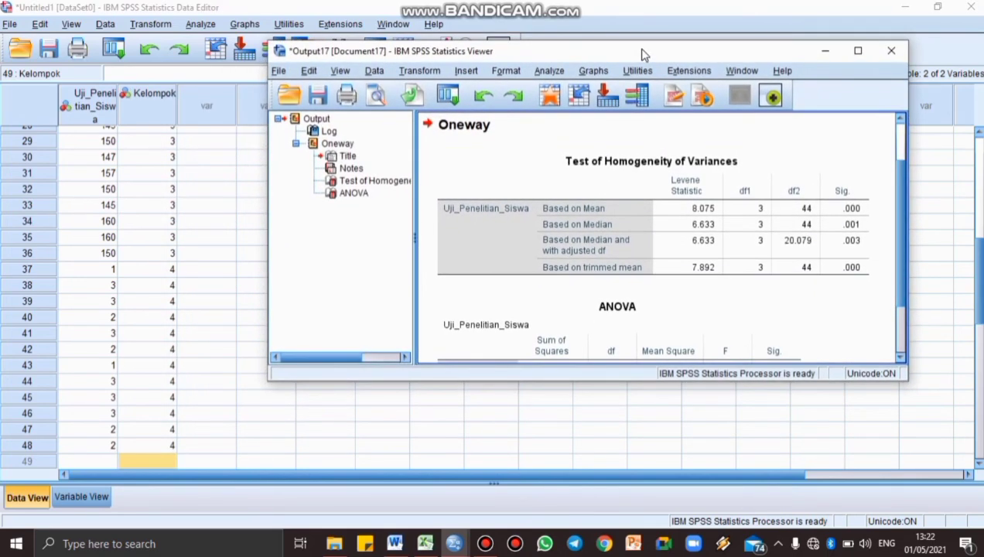
click(400, 546)
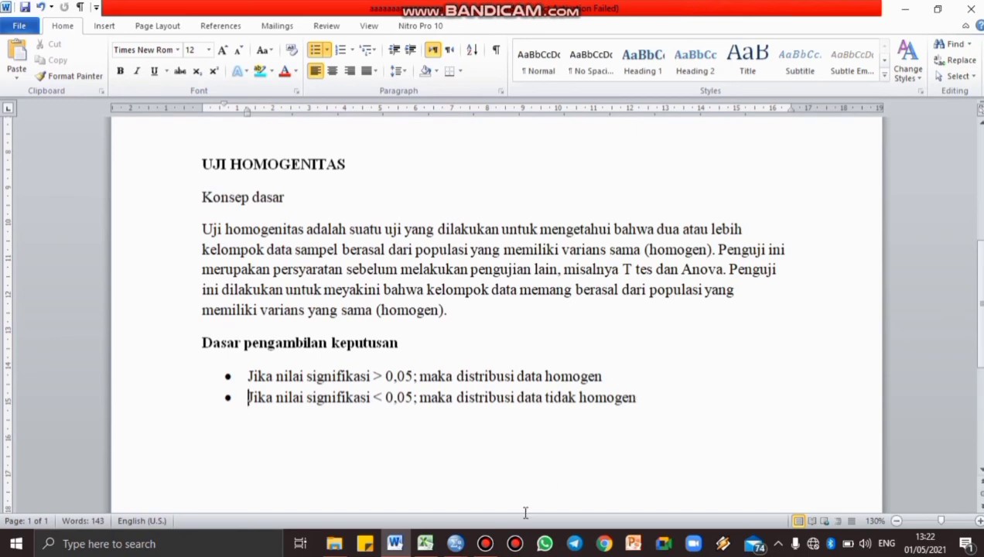
mouse_move(462, 547)
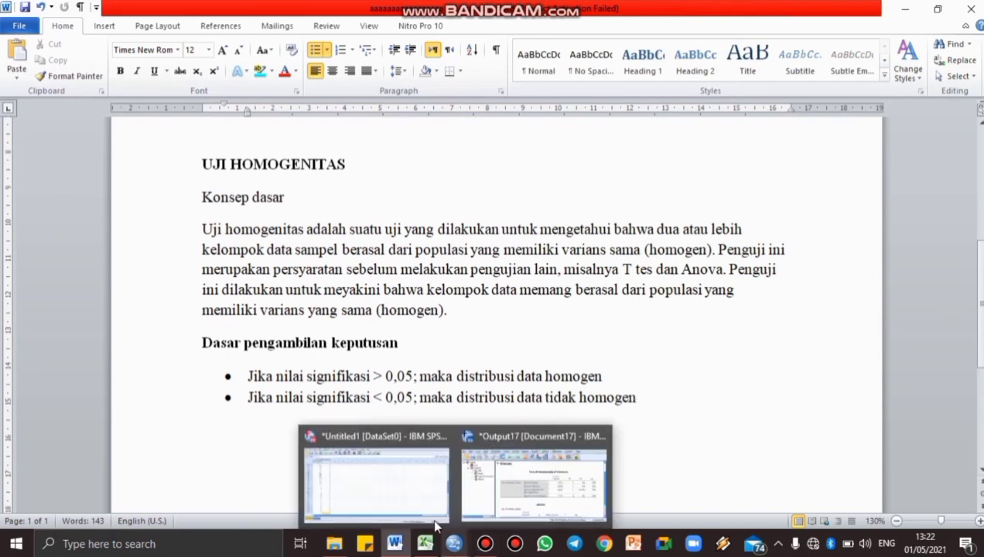
click(411, 493)
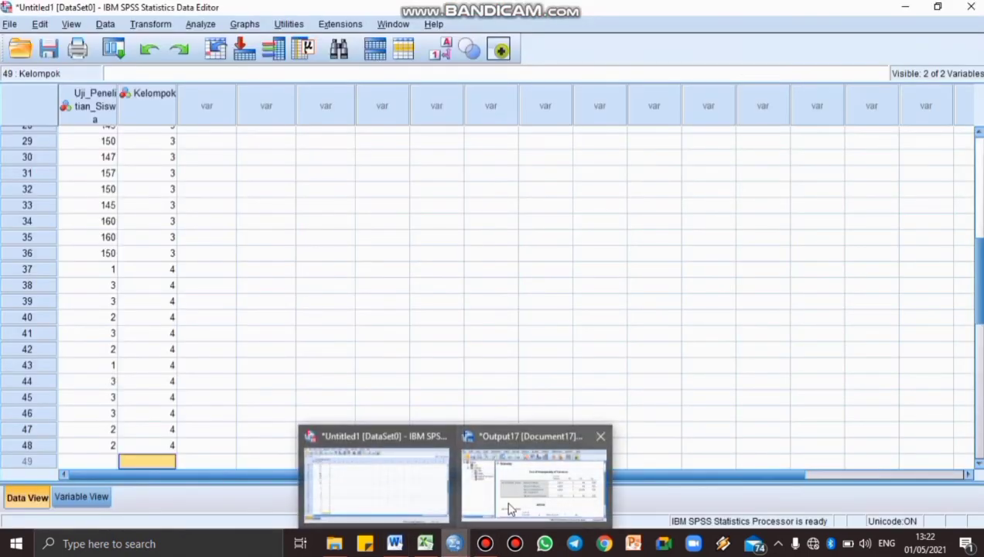
click(514, 499)
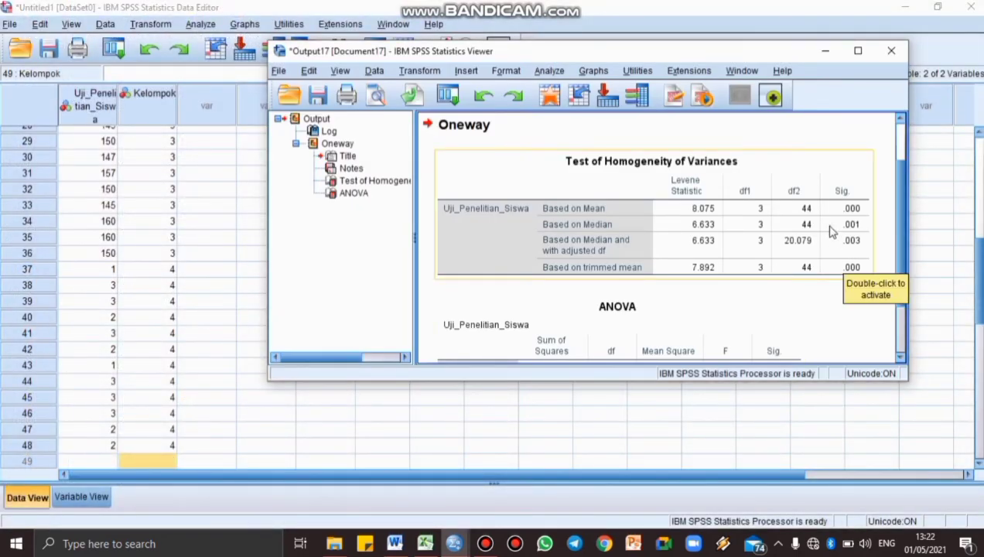